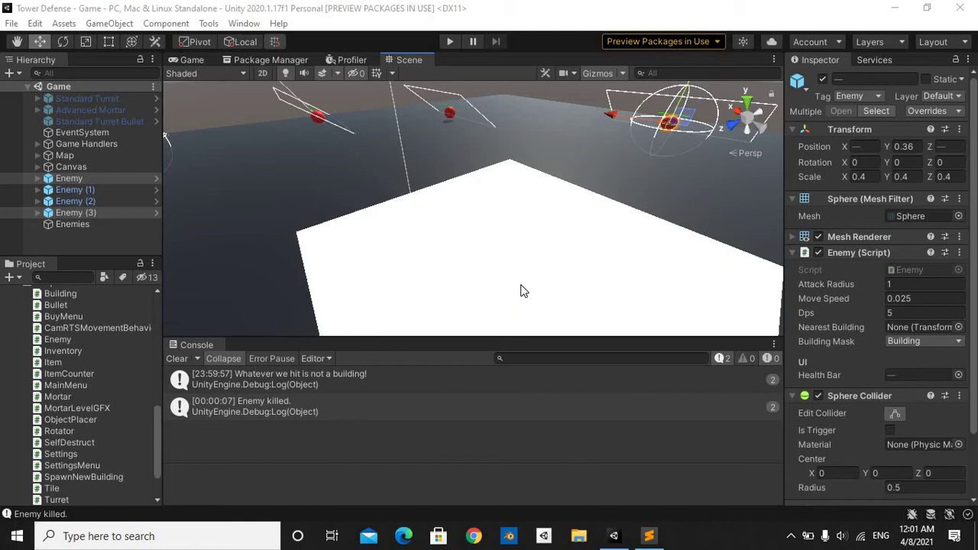
# Inspect the Standard Turret Bullet and Advanced Mortar objects and look over the white platform in the scene
pyautogui.moveTo(520, 270); pyautogui.dragTo(557, 277, button='right')
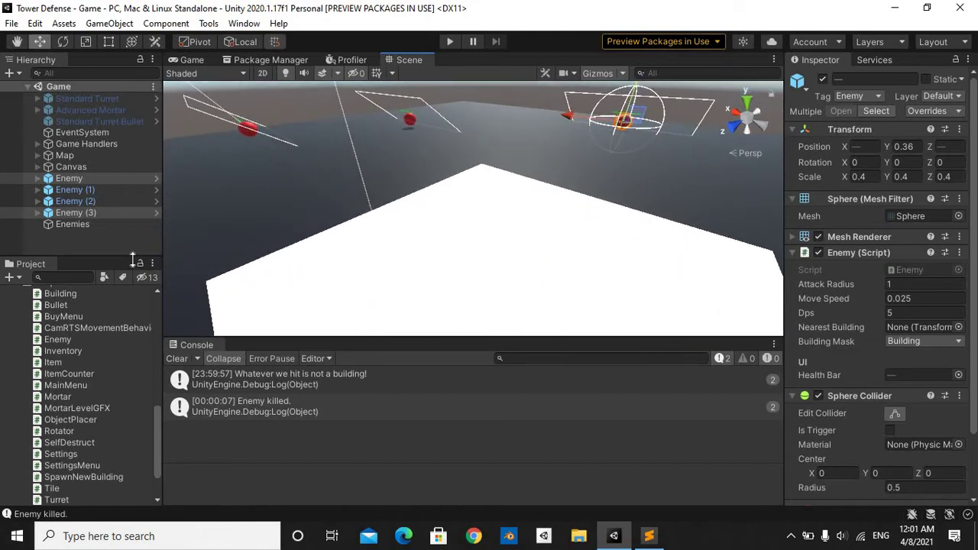
pyautogui.click(101, 200)
pyautogui.click(99, 117)
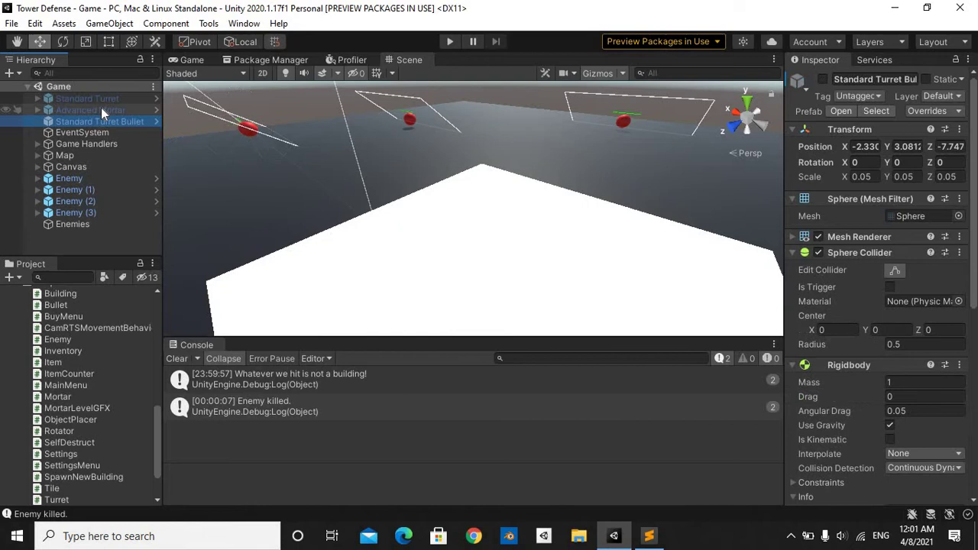
pyautogui.click(101, 110)
pyautogui.moveTo(599, 281); pyautogui.dragTo(126, 82, button='right')
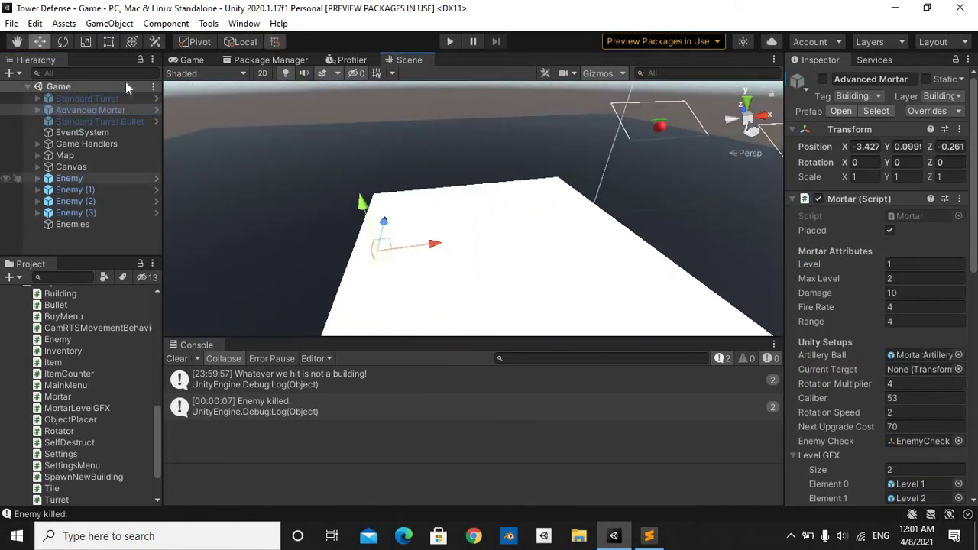
# Show the Game view and examine the money display and the mortar and turret purchase options up close
pyautogui.click(186, 60)
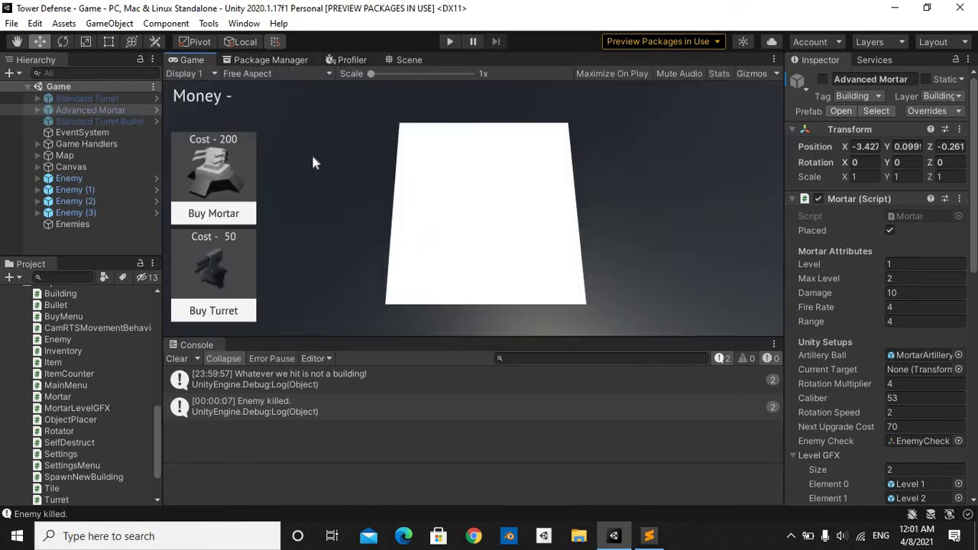
pyautogui.scroll(5, 195, 238)
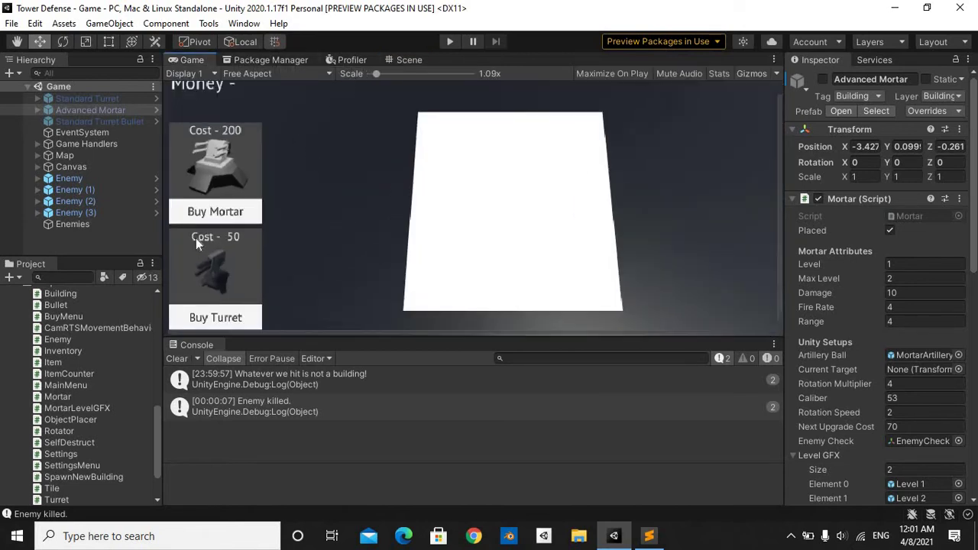
pyautogui.scroll(-5, 200, 236)
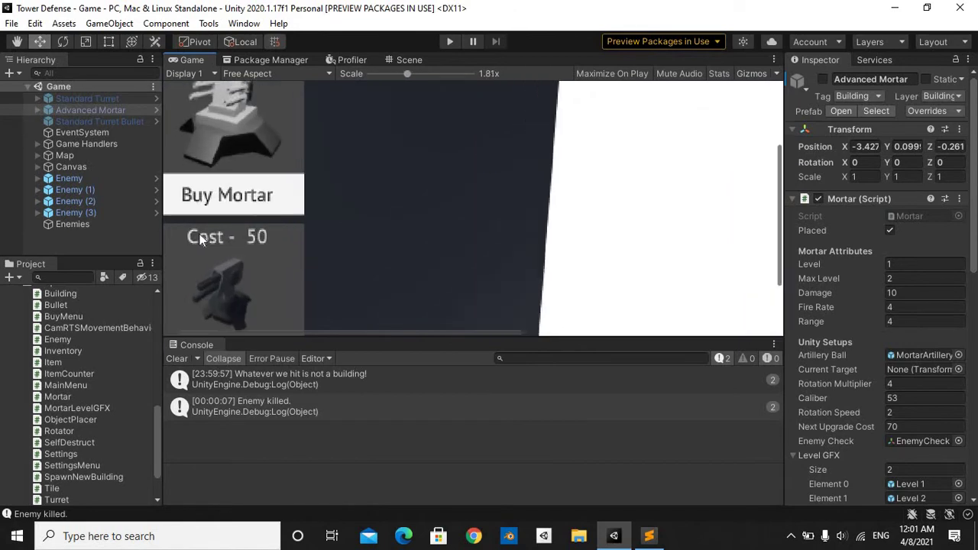
pyautogui.scroll(-1, 202, 229)
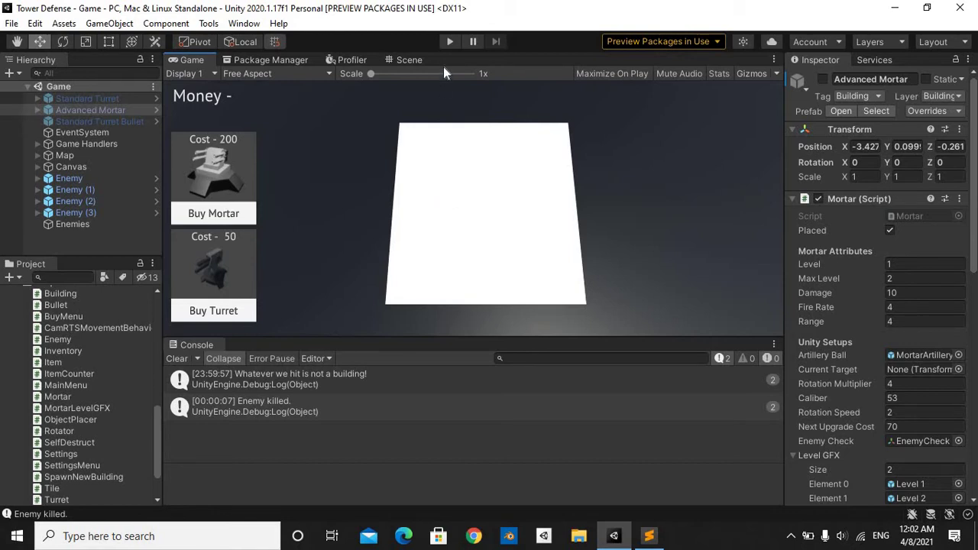
# Run the game in play mode and survey the map and the enemies moving around the platform
pyautogui.click(449, 42)
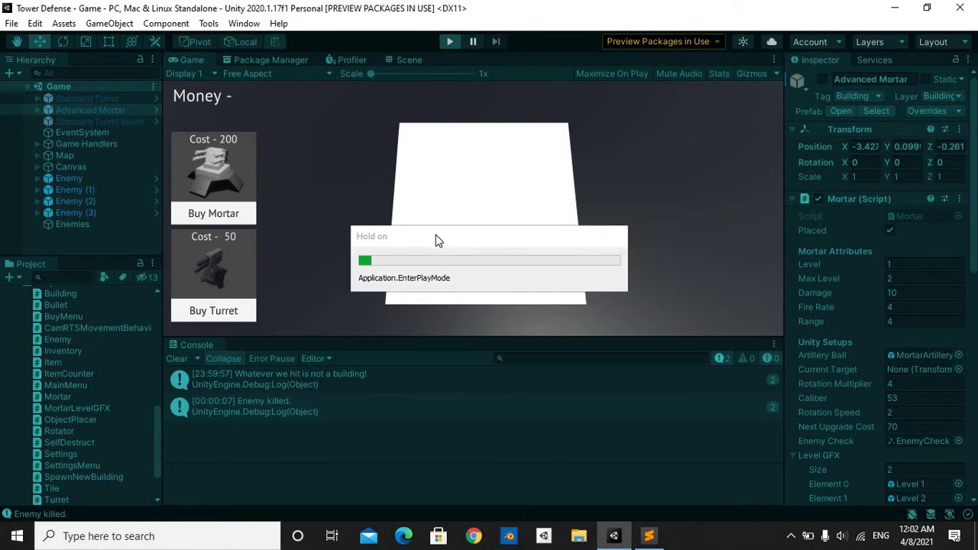
pyautogui.press('s')
pyautogui.press('a')
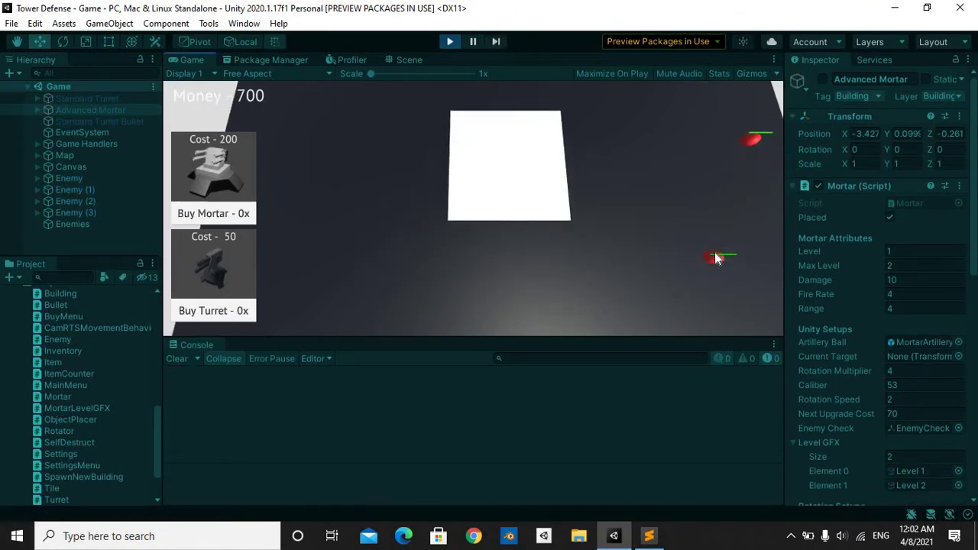
pyautogui.press('d')
pyautogui.press('w')
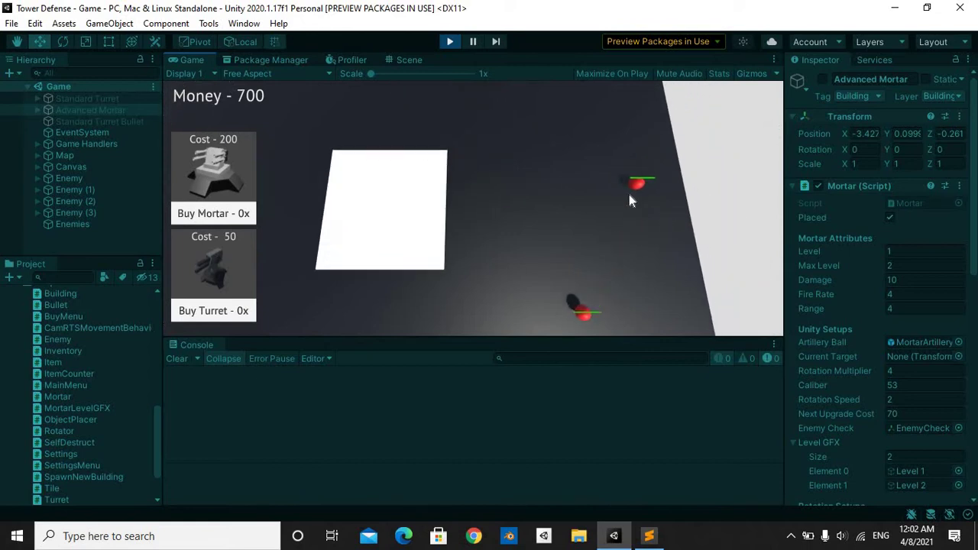
pyautogui.press('w')
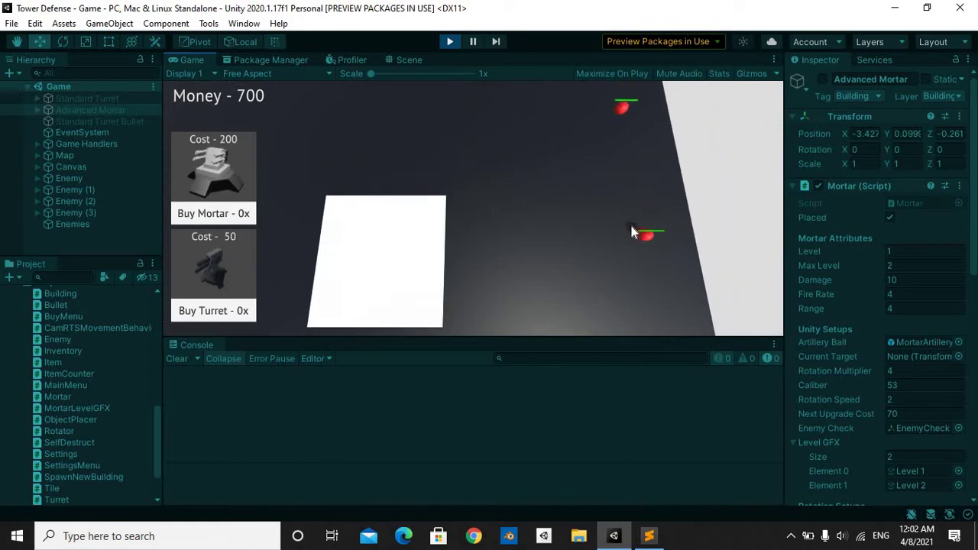
pyautogui.press('s')
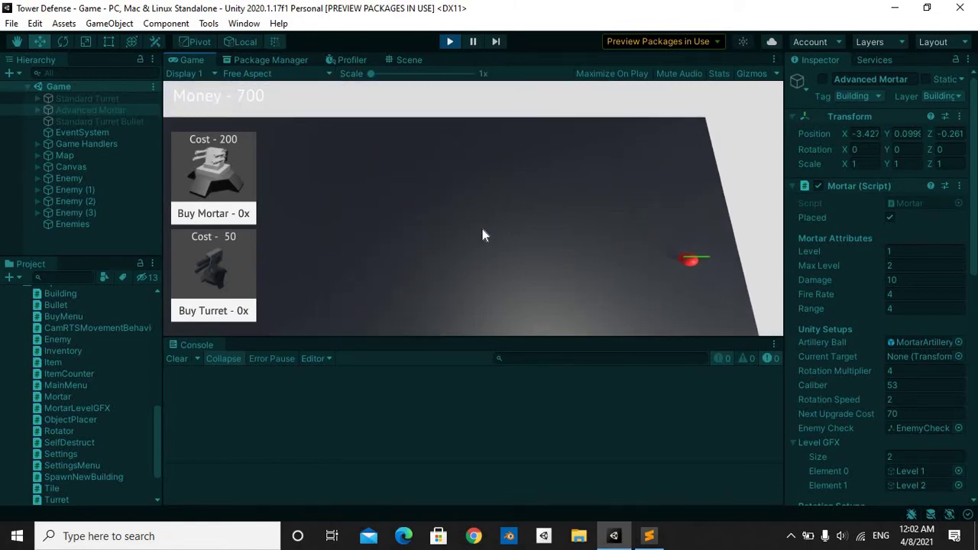
pyautogui.press('s')
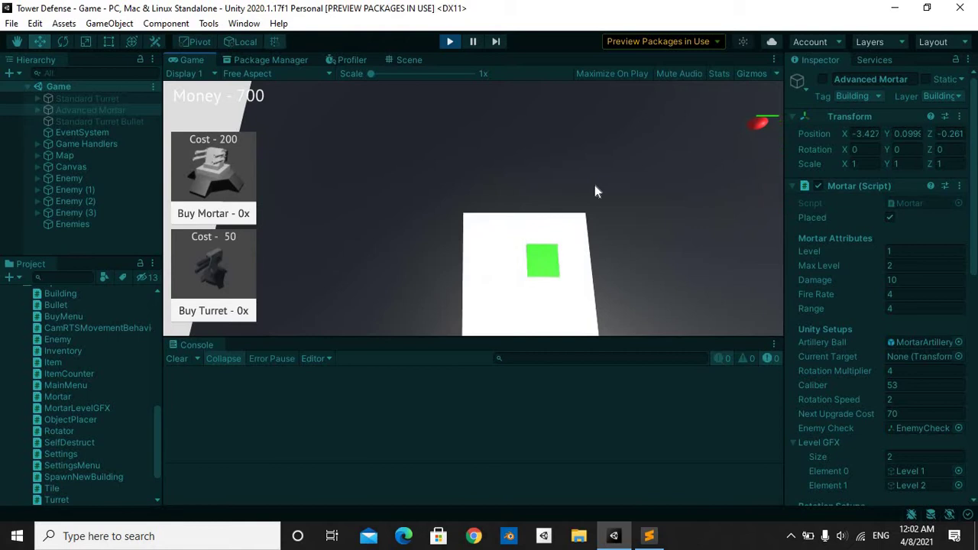
pyautogui.press('s')
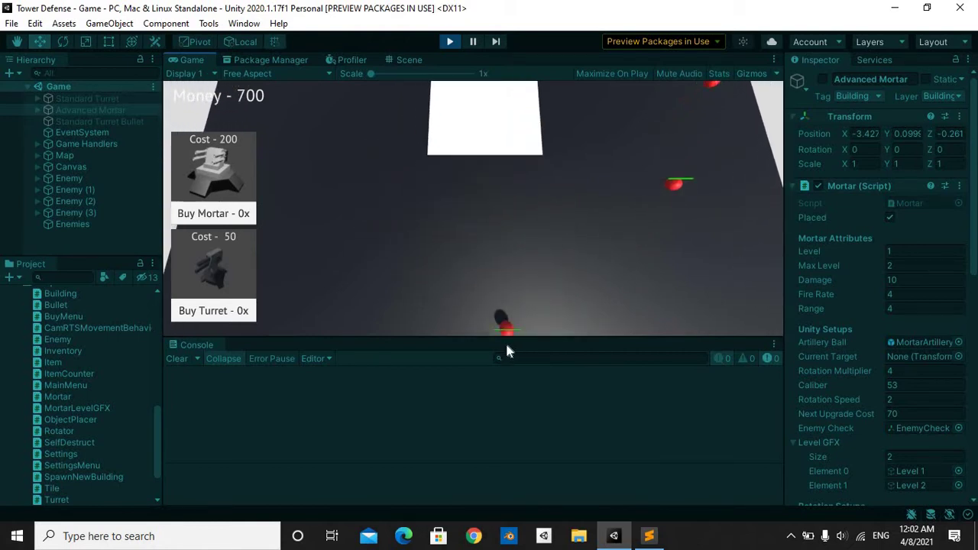
pyautogui.press('d')
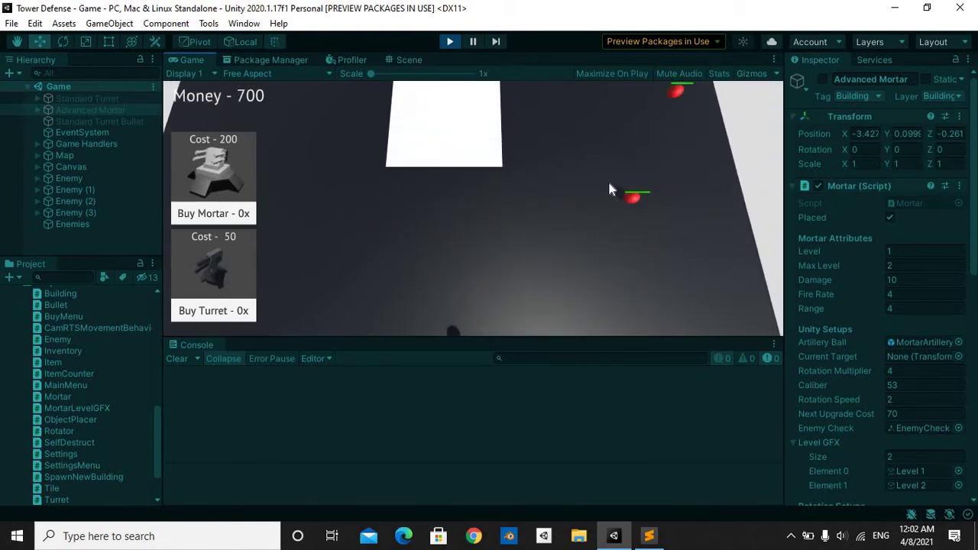
pyautogui.press('w')
# Examine one enemy and its green health bar up close from several camera positions
pyautogui.scroll(5, 609, 264)
pyautogui.press('d')
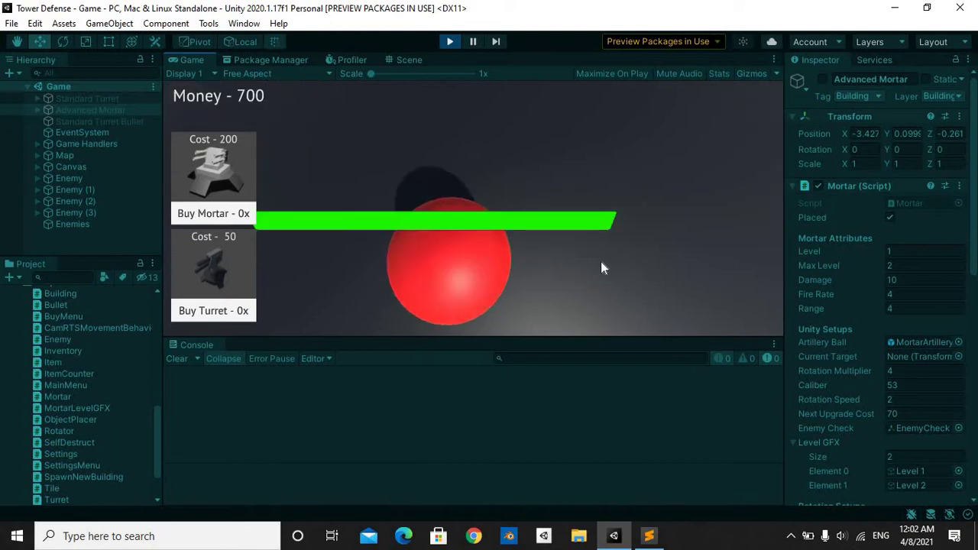
pyautogui.press('a')
pyautogui.press('s')
pyautogui.press('d')
pyautogui.press('w')
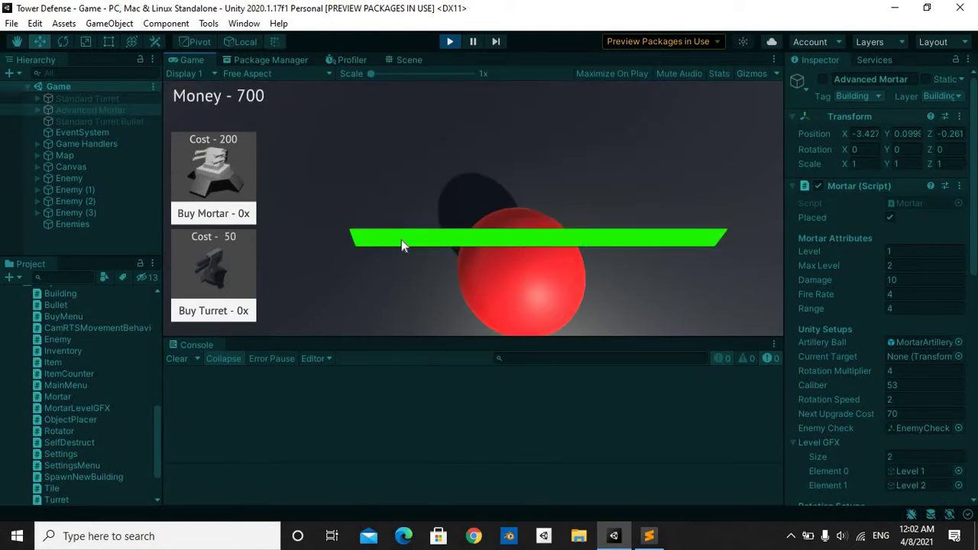
pyautogui.press('s')
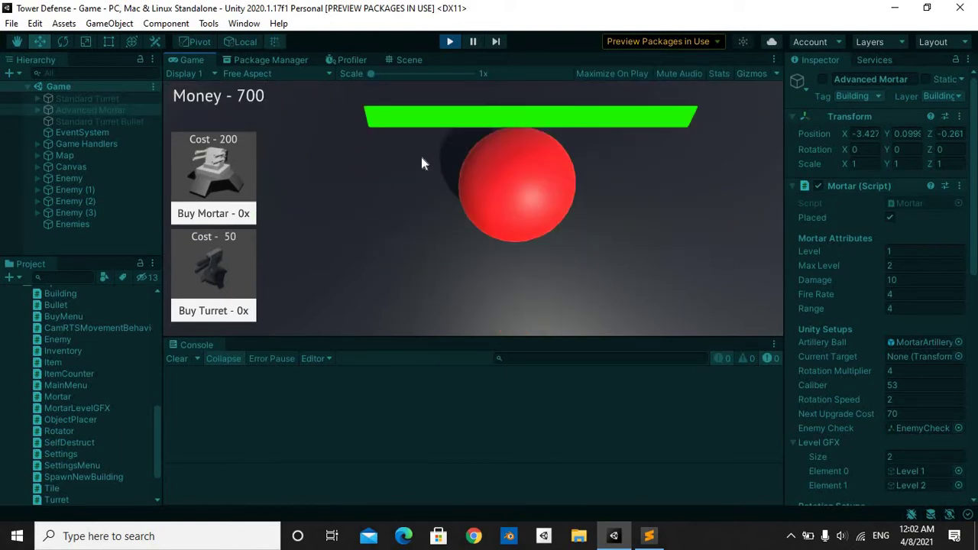
pyautogui.press('w')
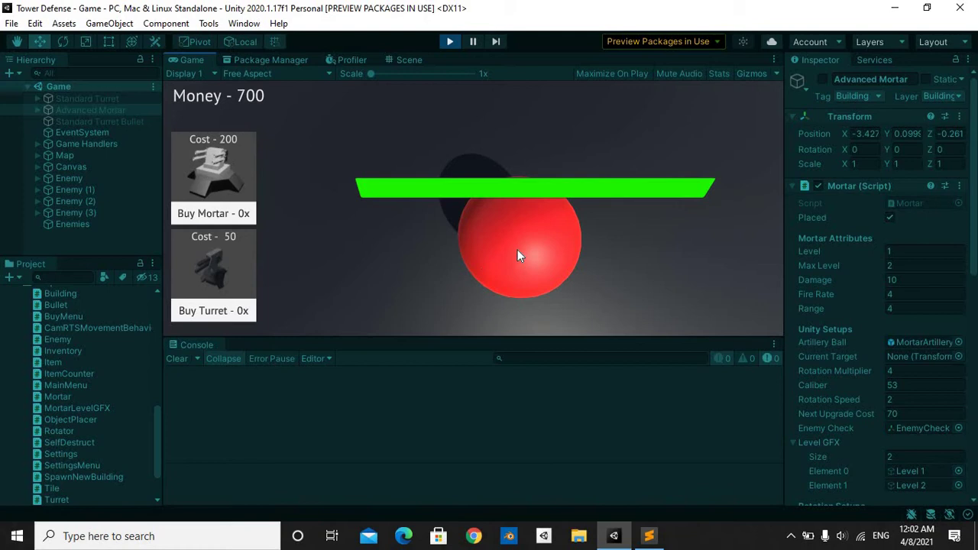
pyautogui.press('a')
pyautogui.press('s')
pyautogui.press('a')
pyautogui.press('w')
pyautogui.press('d')
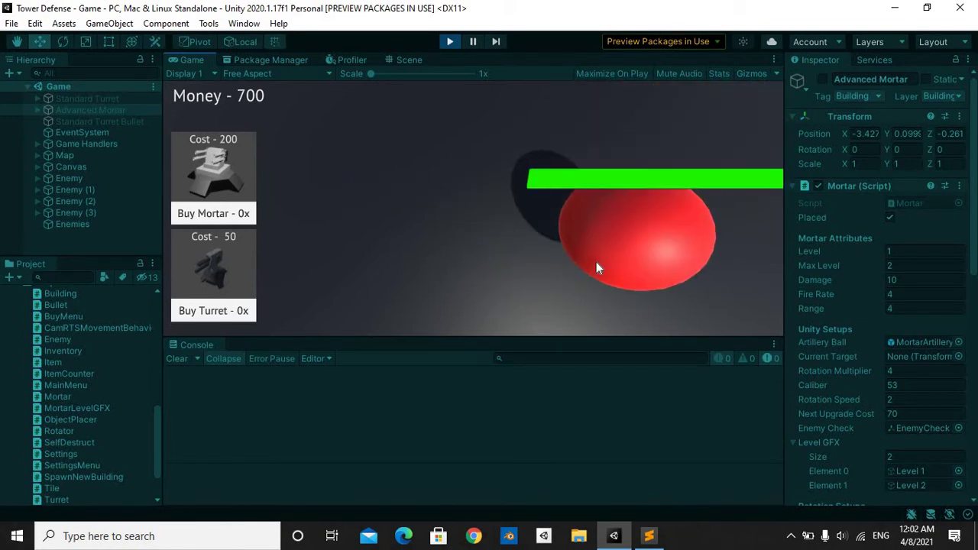
# Buy one turret and place it on a tile along the platform's near edge
pyautogui.scroll(-5, 585, 203)
pyautogui.press('a')
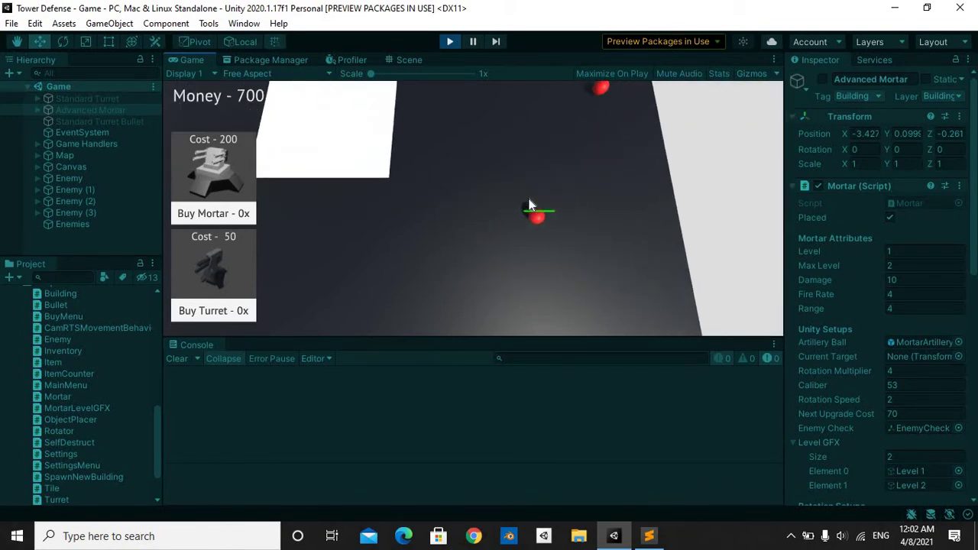
pyautogui.press('w')
pyautogui.press('a')
pyautogui.press('w')
pyautogui.scroll(1, 433, 244)
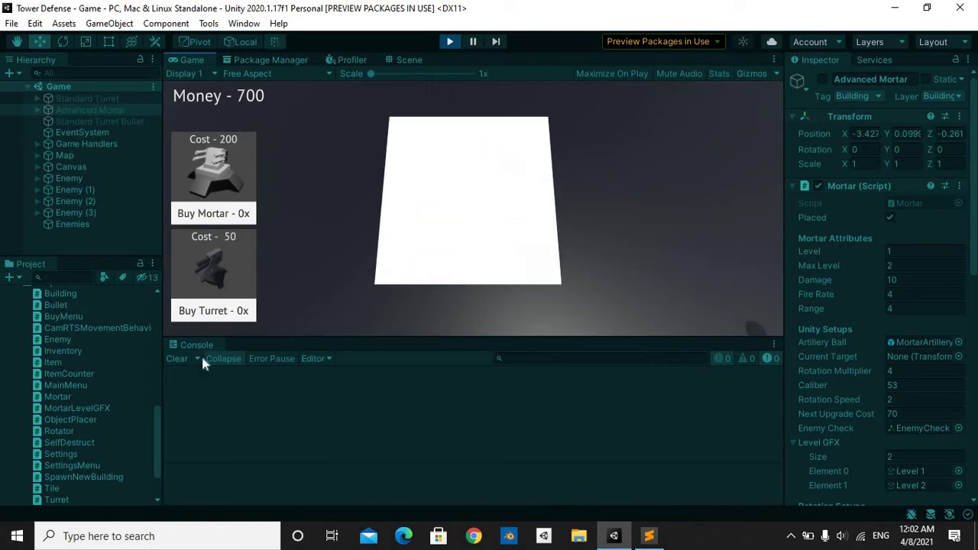
pyautogui.click(214, 314)
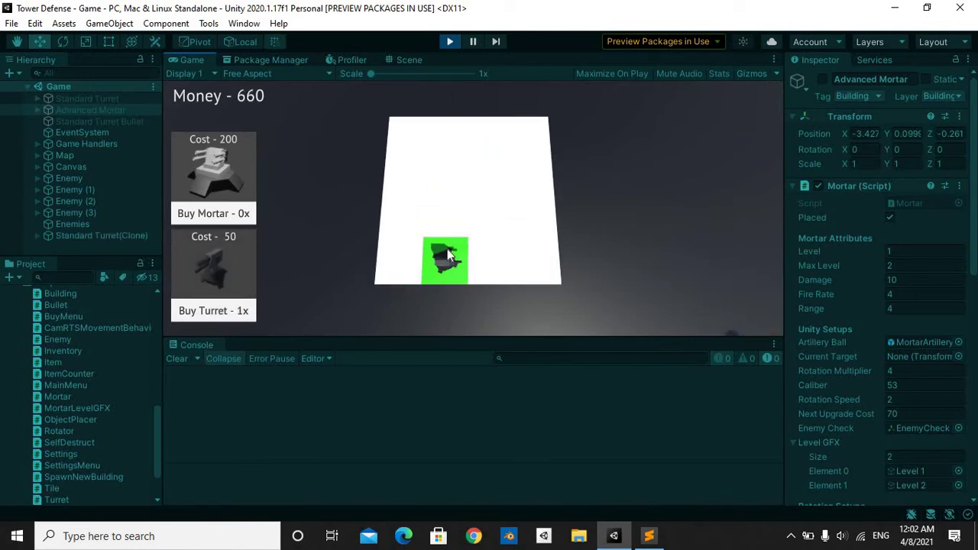
pyautogui.click(479, 269)
# Observe how the enemies approach the platform and the turret shoots at them, and end play mode
pyautogui.scroll(-3, 479, 264)
pyautogui.press('s')
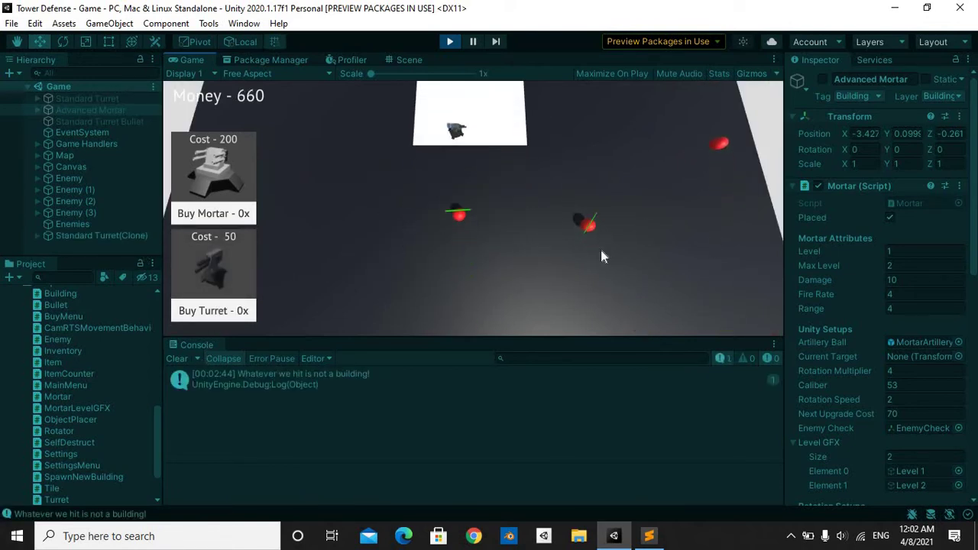
pyautogui.press('w')
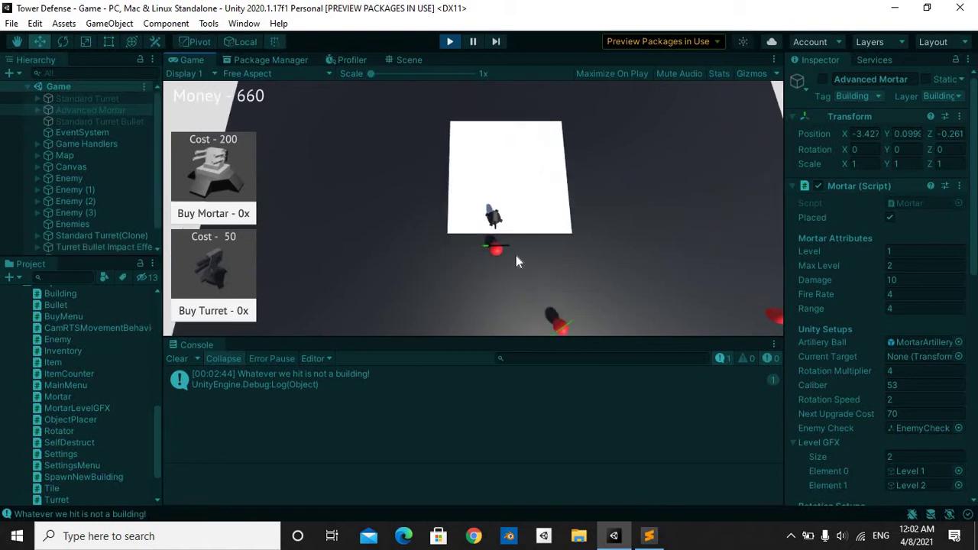
pyautogui.press('d')
pyautogui.press('s')
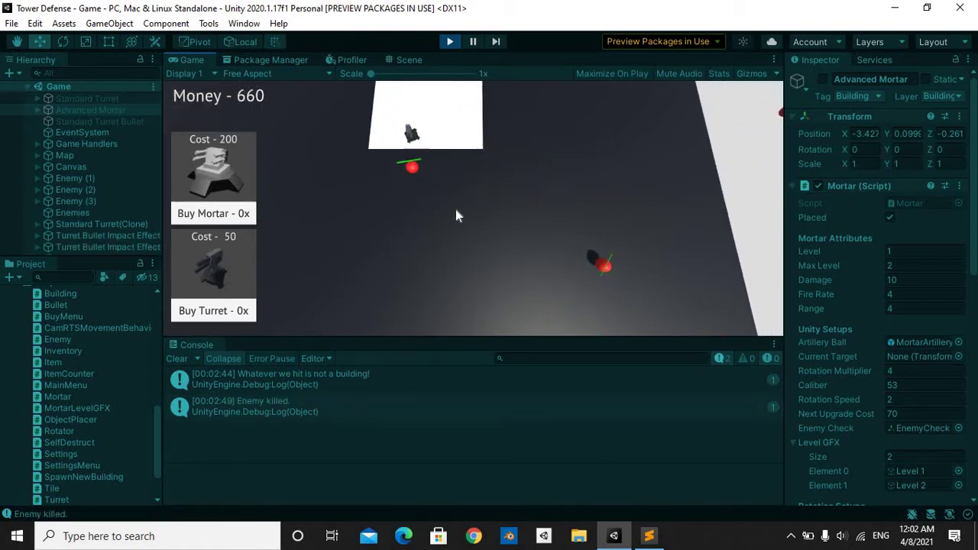
pyautogui.press('a')
pyautogui.press('d')
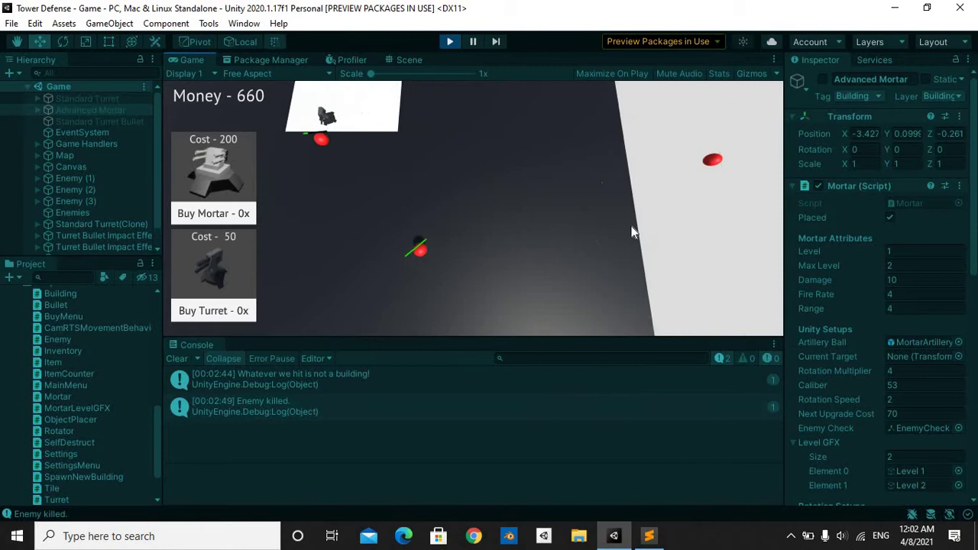
pyautogui.press('a')
pyautogui.press('w')
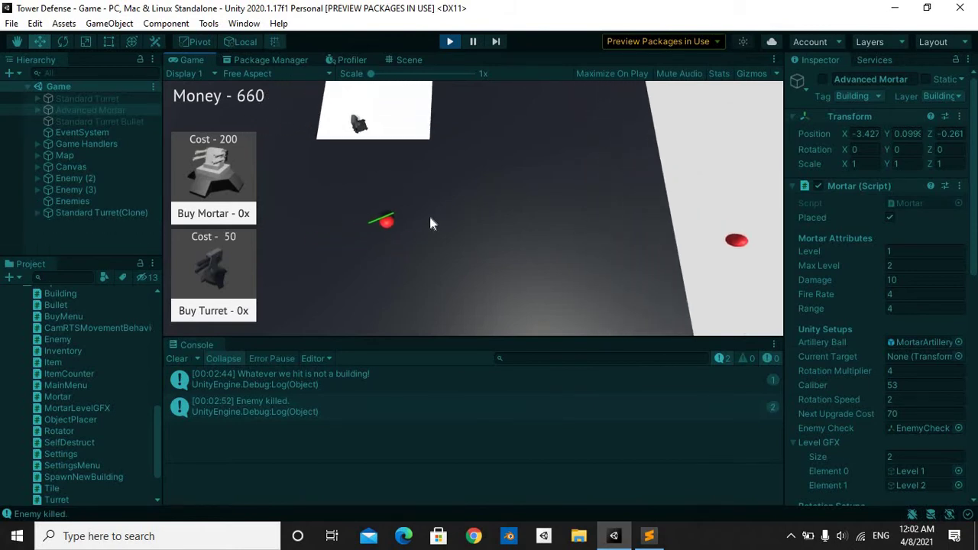
pyautogui.press('a')
pyautogui.press('s')
pyautogui.press('d')
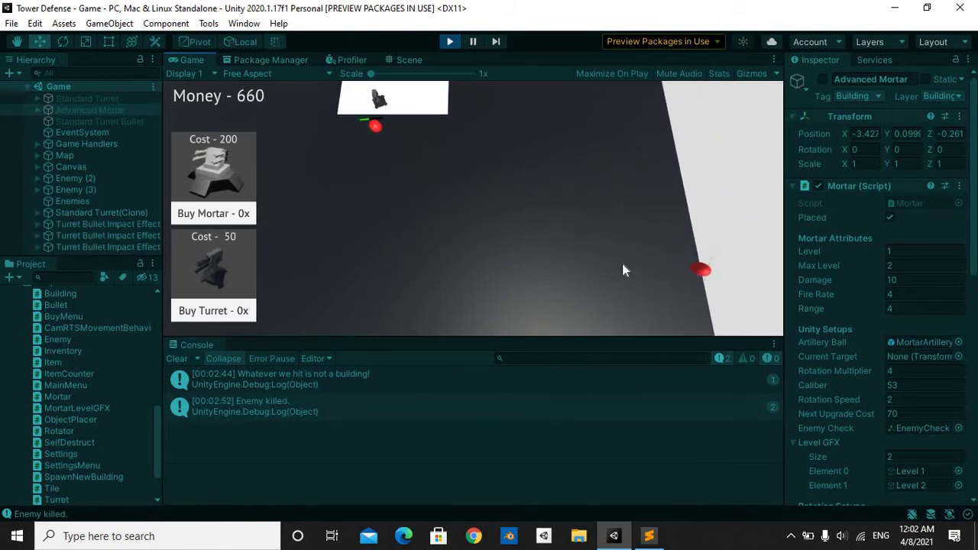
pyautogui.press('w')
pyautogui.press('a')
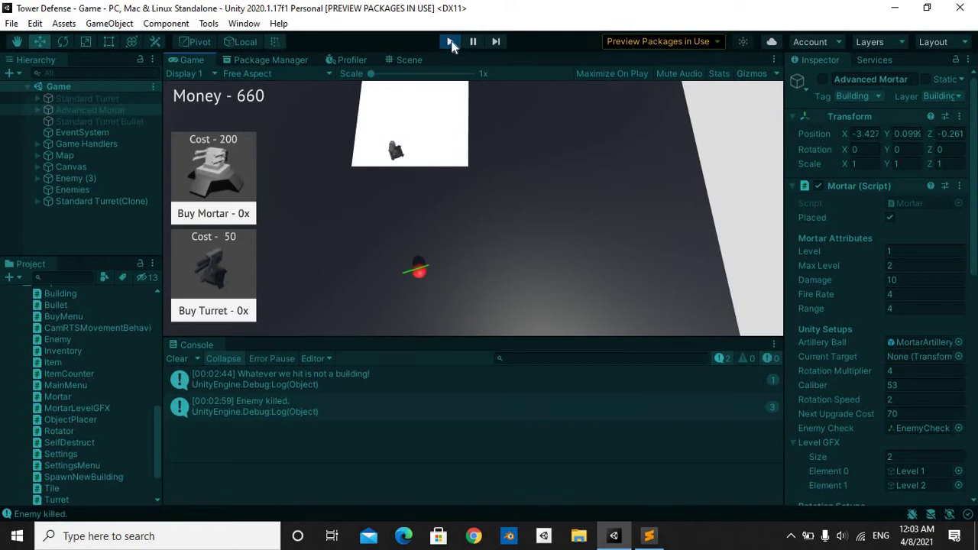
pyautogui.hotkey('ctrl', 'p')
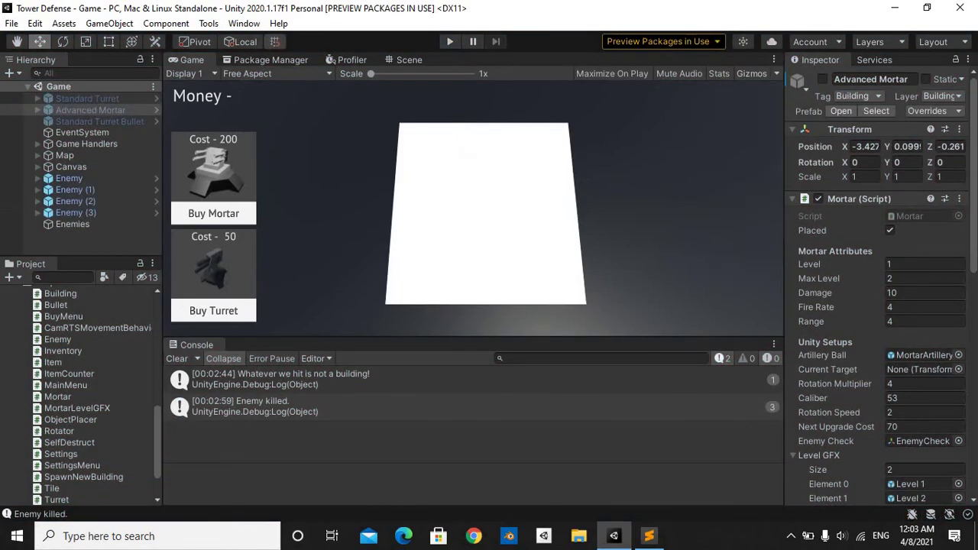
# Review the variable declarations of the Enemy.cs script in Sublime Text and return to Unity
pyautogui.hotkey('alt', 'Tab')
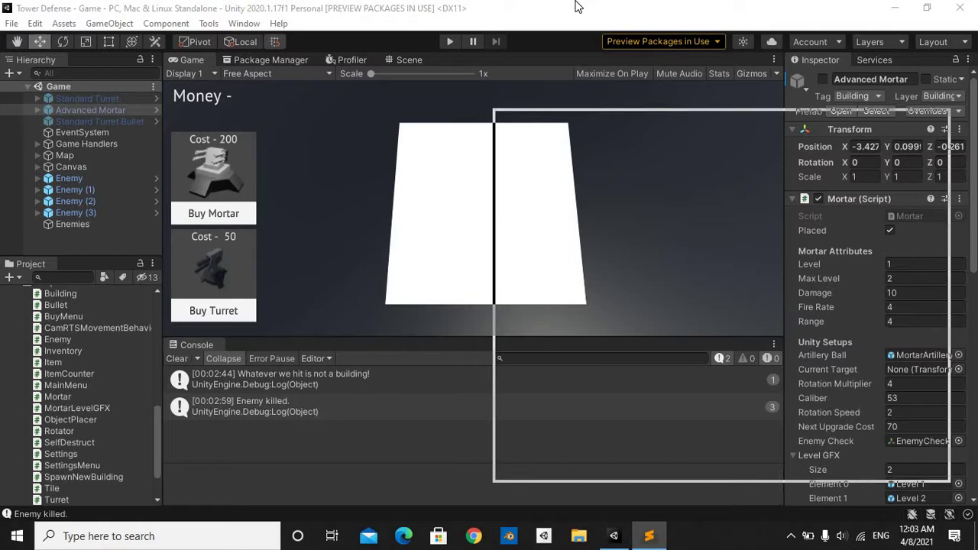
pyautogui.scroll(20, 504, 185)
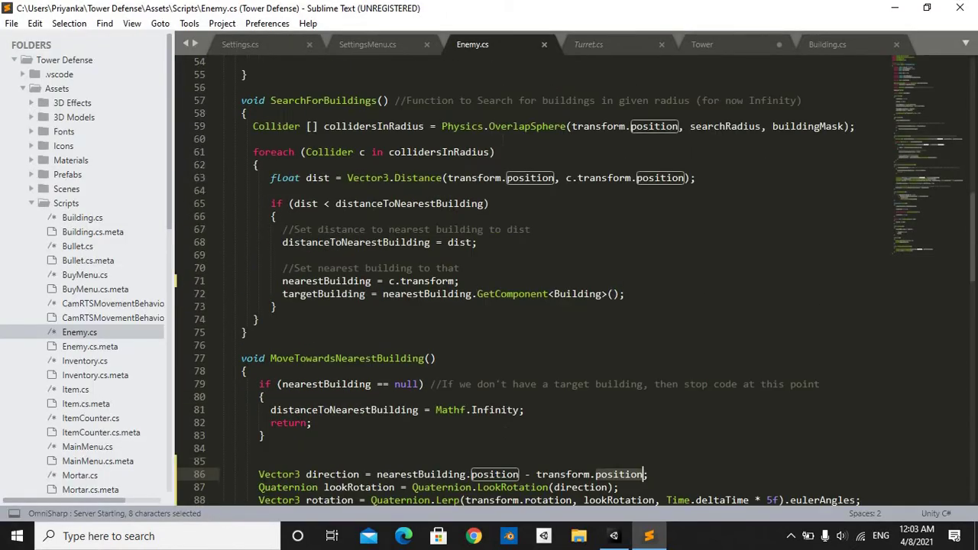
pyautogui.scroll(4, 504, 187)
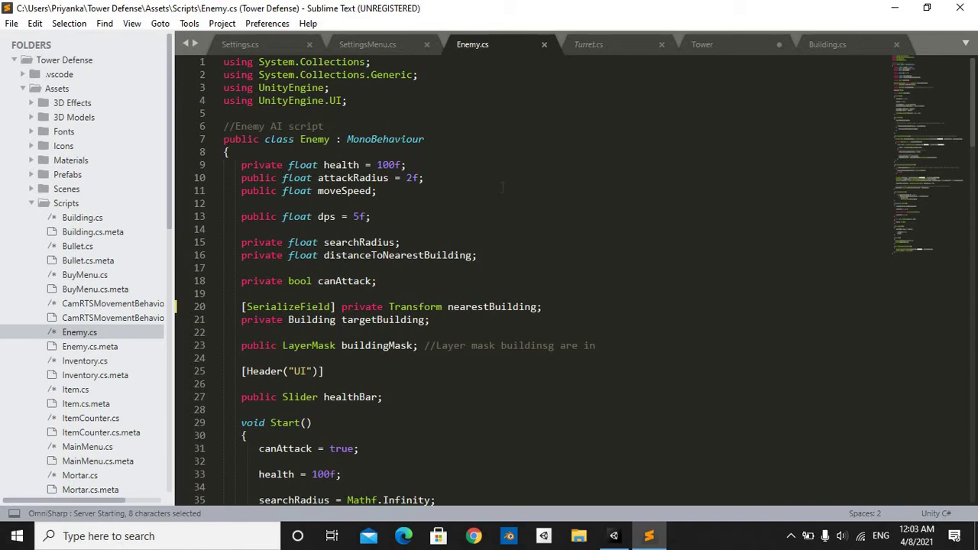
pyautogui.hotkey('alt', 'Tab')
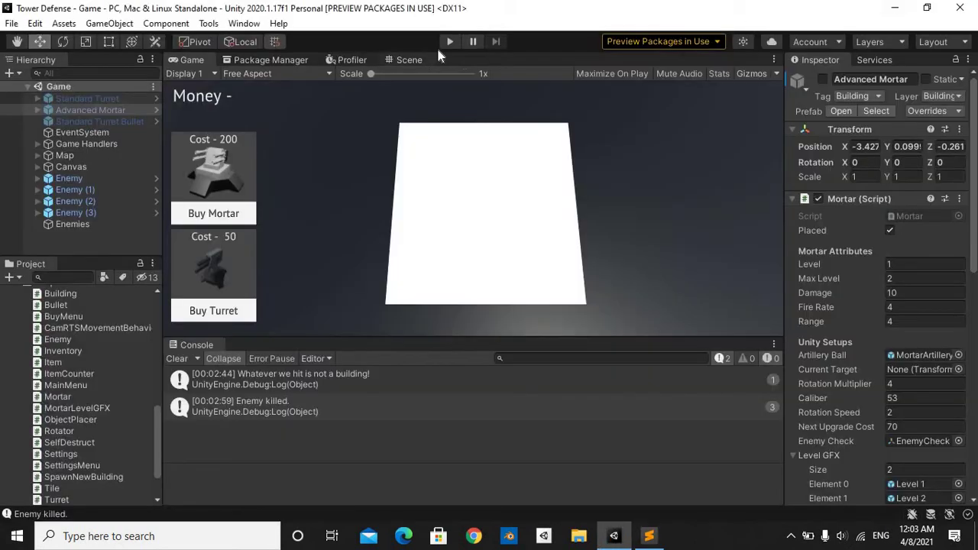
# Start play mode, buy one mortar and place it on a tile in the platform's near half
pyautogui.click(449, 42)
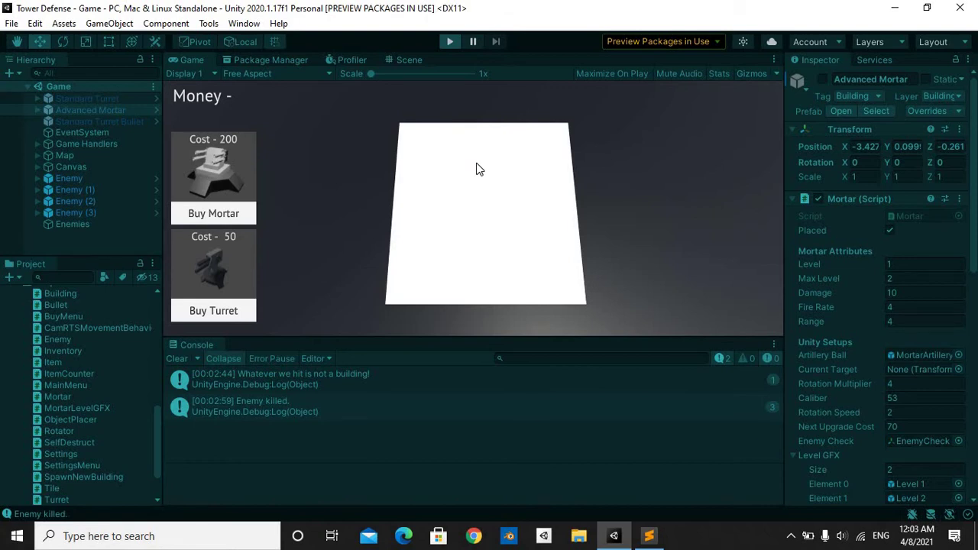
pyautogui.click(229, 195)
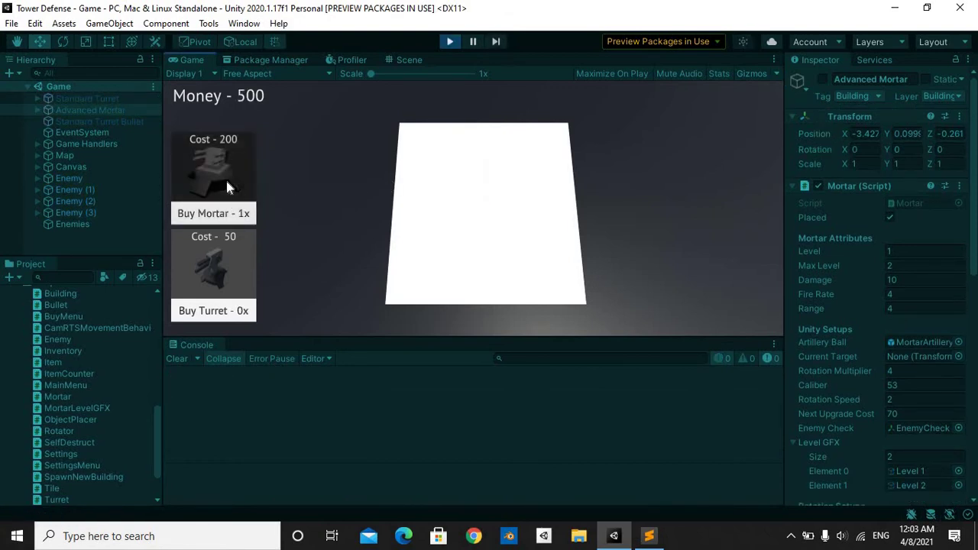
pyautogui.click(227, 181)
pyautogui.click(489, 246)
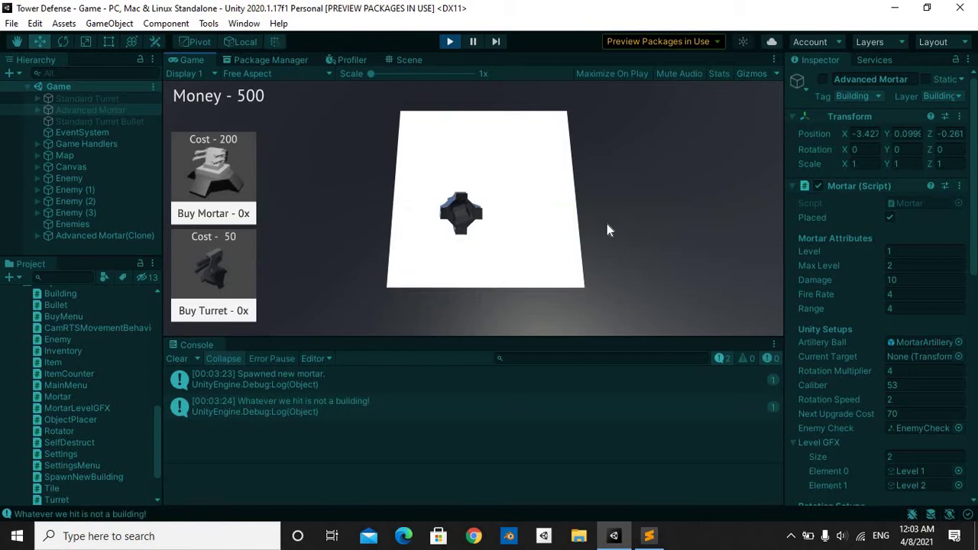
# Observe how the enemies approach the platform and how the mortar fires at them
pyautogui.scroll(-4, 605, 221)
pyautogui.press('s')
pyautogui.press('d')
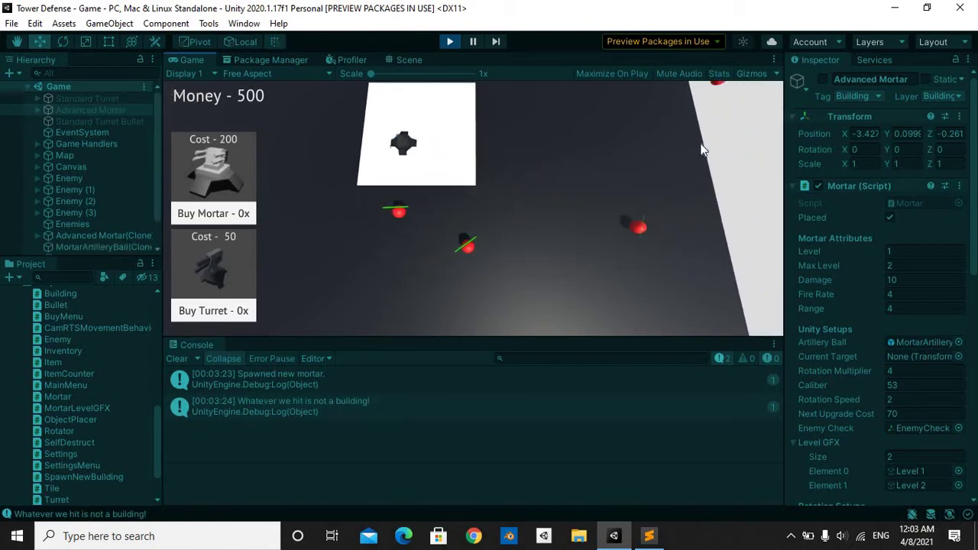
pyautogui.press('w')
pyautogui.press('a')
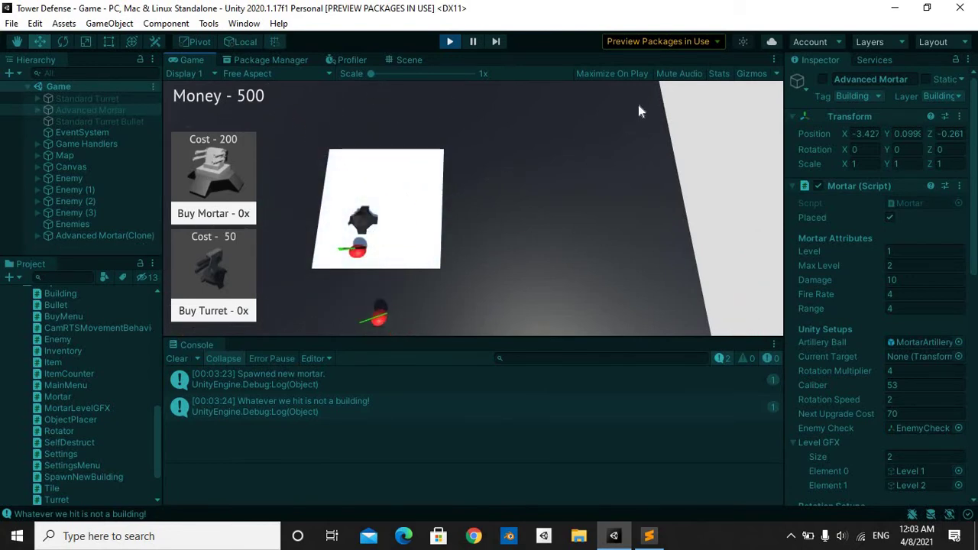
pyautogui.press('a')
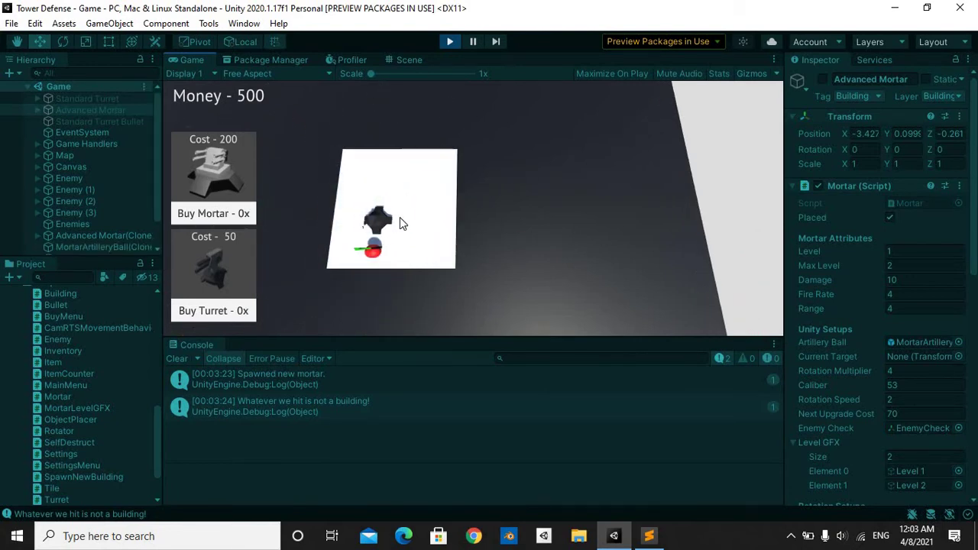
pyautogui.press('s')
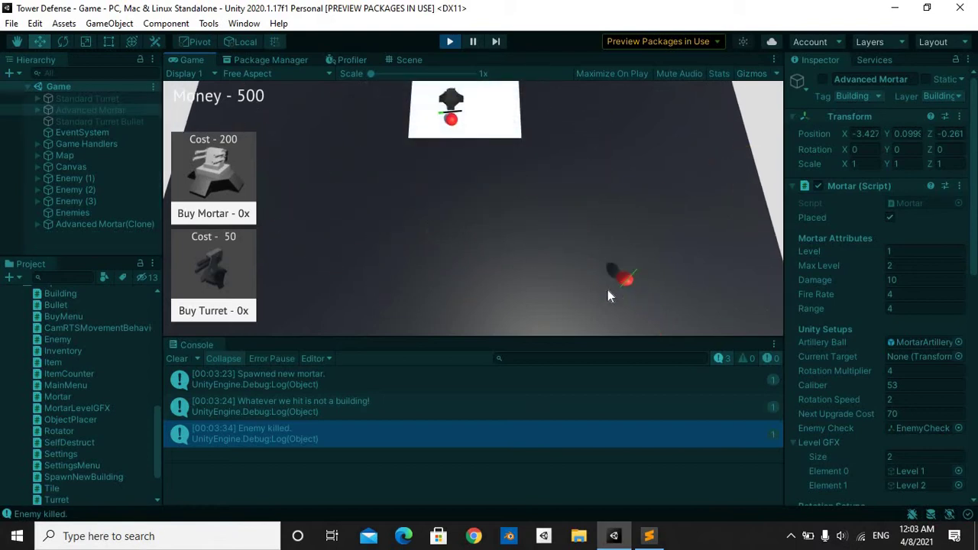
pyautogui.press('d')
pyautogui.press('w')
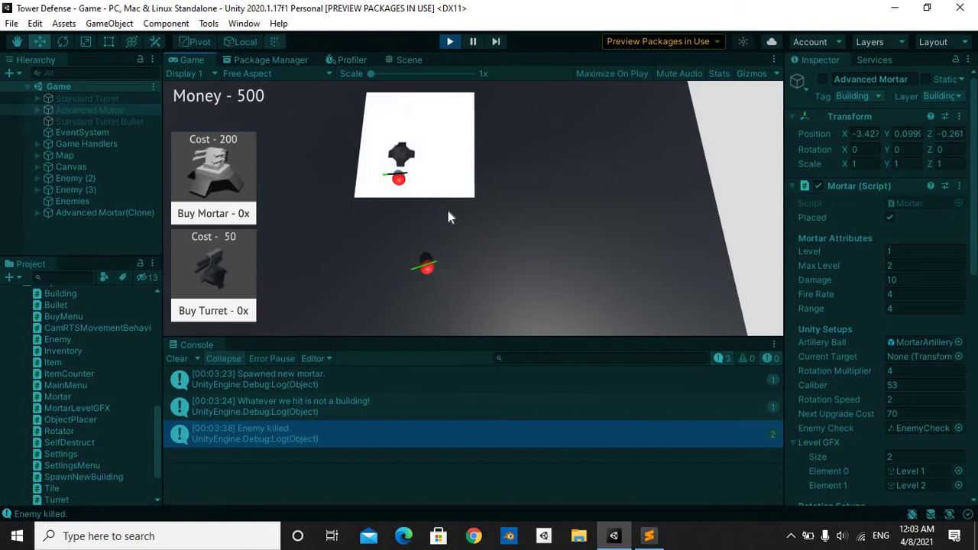
pyautogui.press('a')
# Examine the health bars of the enemies beside the mortar up close while they are under fire
pyautogui.scroll(6, 492, 218)
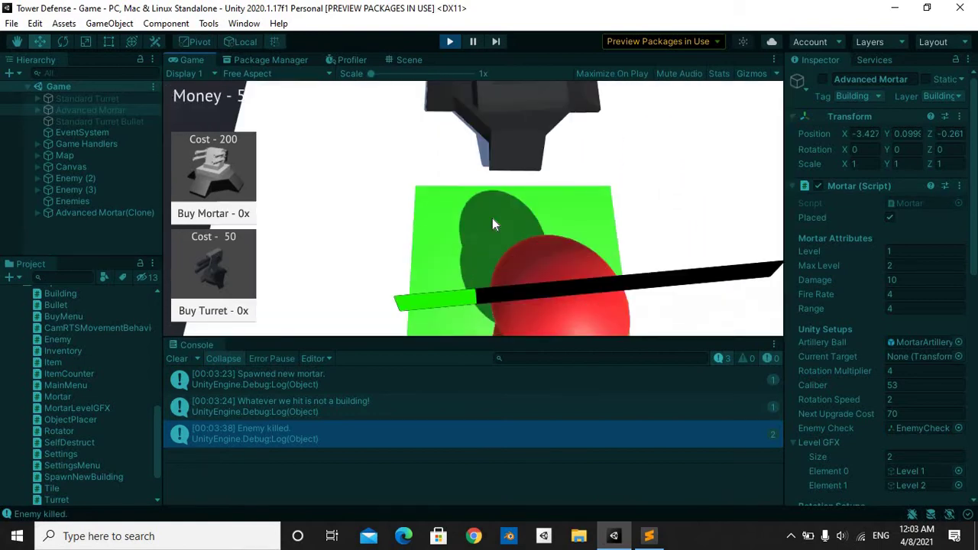
pyautogui.press('s')
pyautogui.scroll(-5, 492, 218)
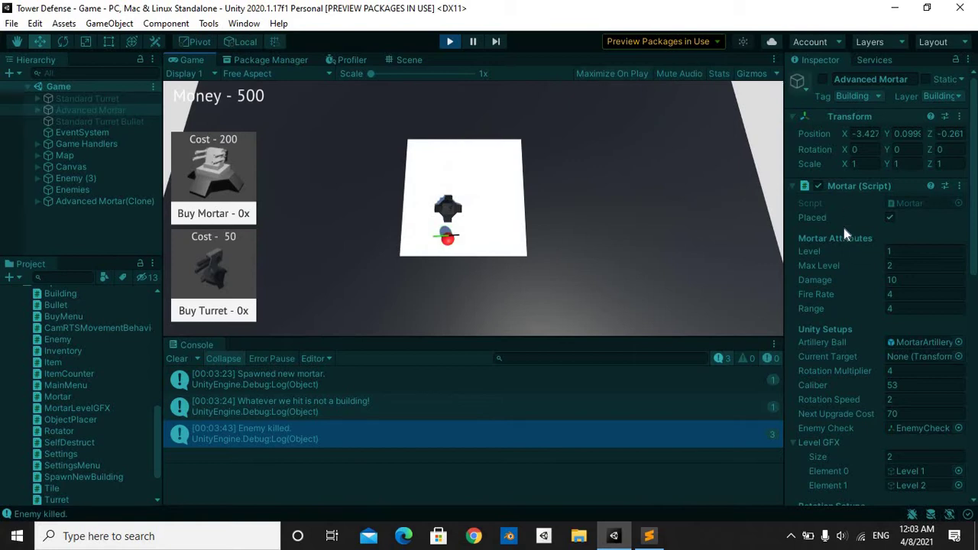
pyautogui.scroll(5, 537, 280)
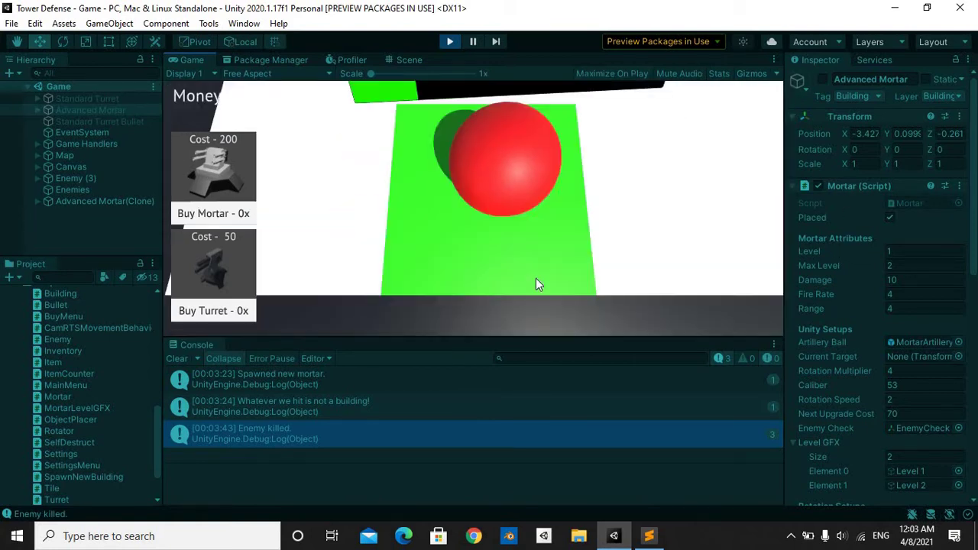
pyautogui.scroll(-5, 509, 218)
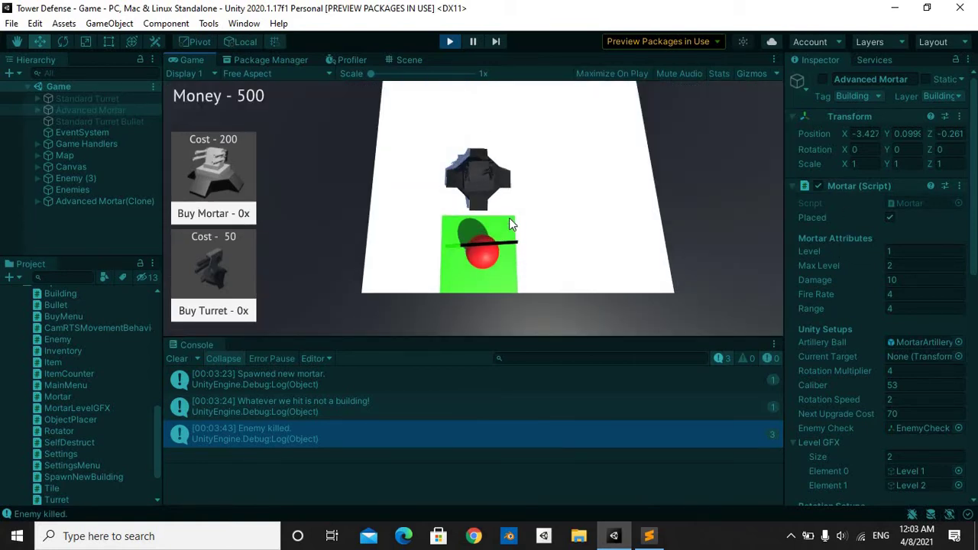
pyautogui.press('s')
pyautogui.press('w')
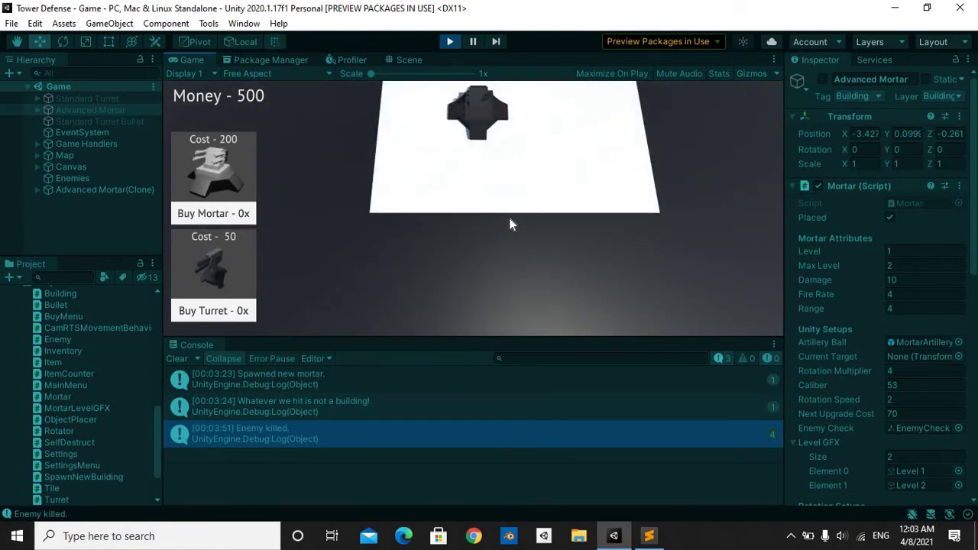
# Inspect the placed mortar up close from several camera positions and bring up its upgrade option
pyautogui.press('w')
pyautogui.press('s')
pyautogui.press('d')
pyautogui.scroll(-3, 498, 210)
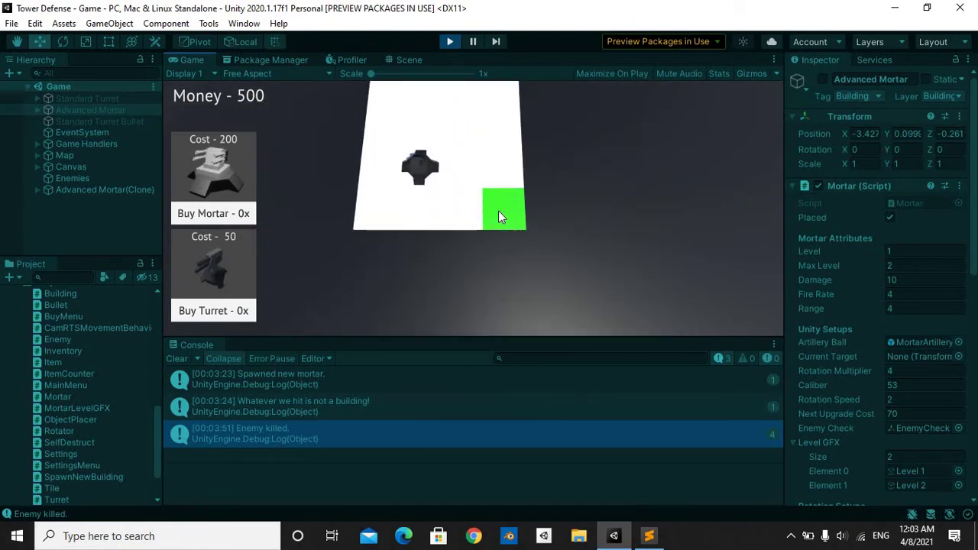
pyautogui.scroll(5, 498, 218)
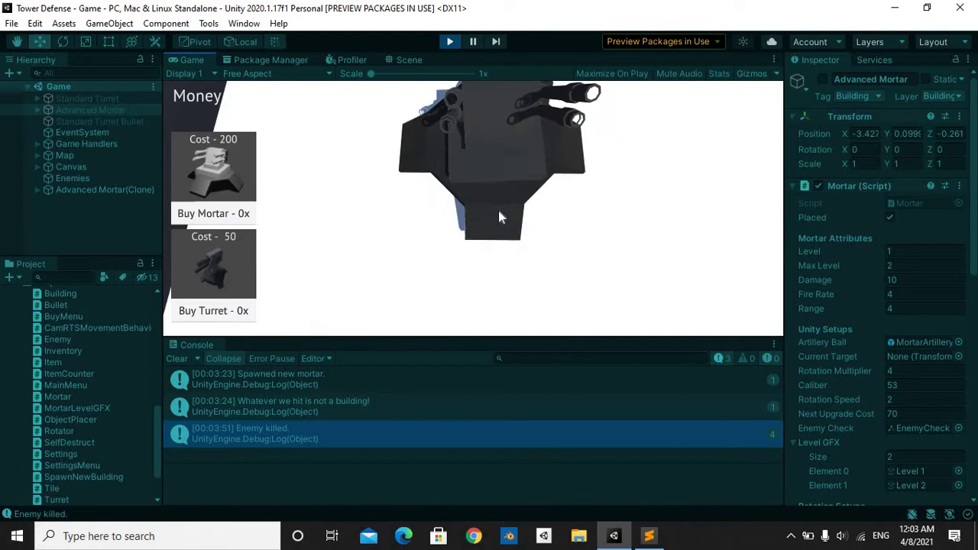
pyautogui.press('w')
pyautogui.press('a')
pyautogui.press('a')
pyautogui.press('s')
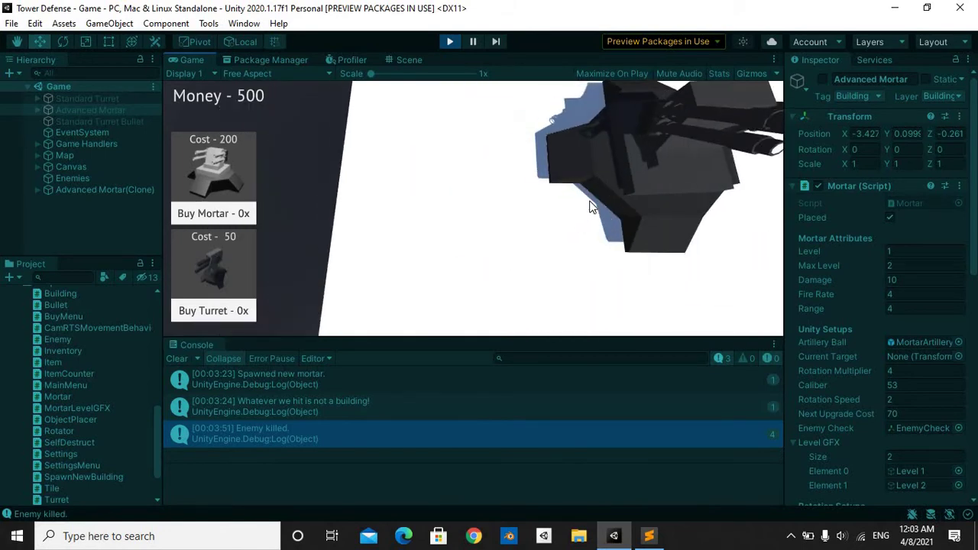
pyautogui.click(594, 191)
pyautogui.scroll(-5, 521, 222)
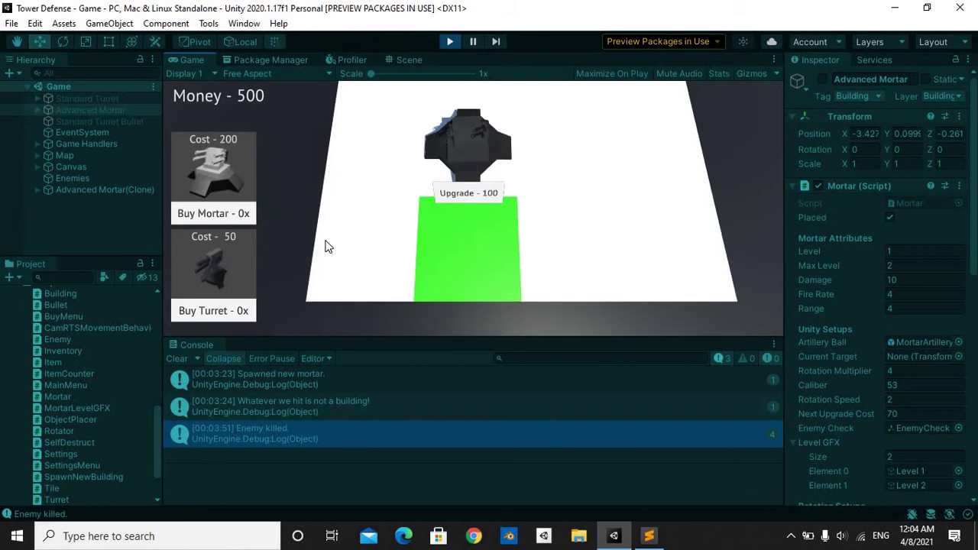
# Buy one turret, place it on the tile next to the mortar and show its upgrade option
pyautogui.click(227, 256)
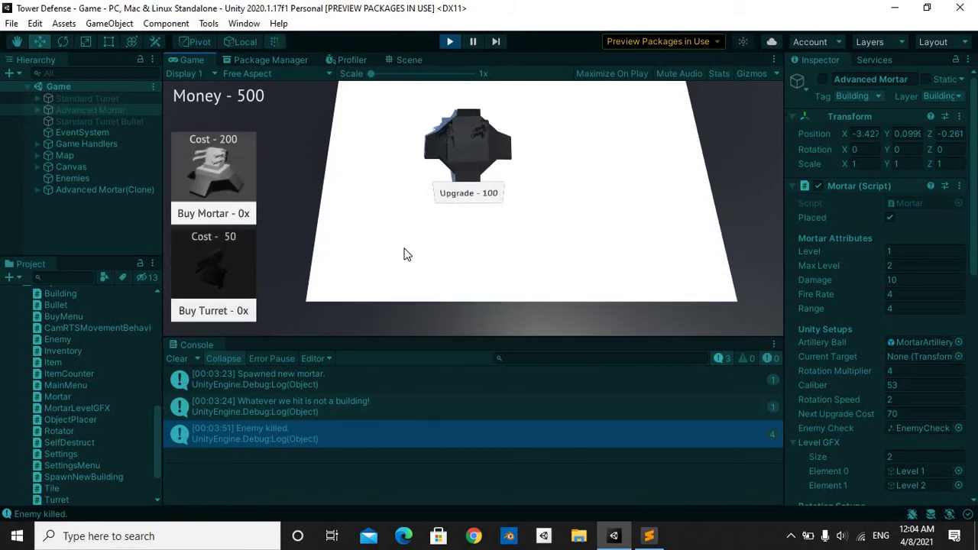
pyautogui.click(219, 313)
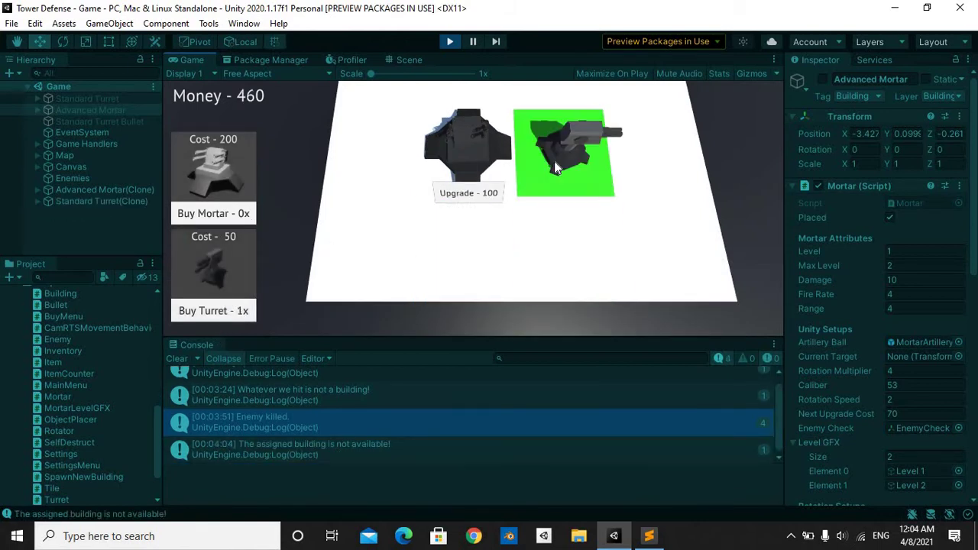
pyautogui.click(554, 162)
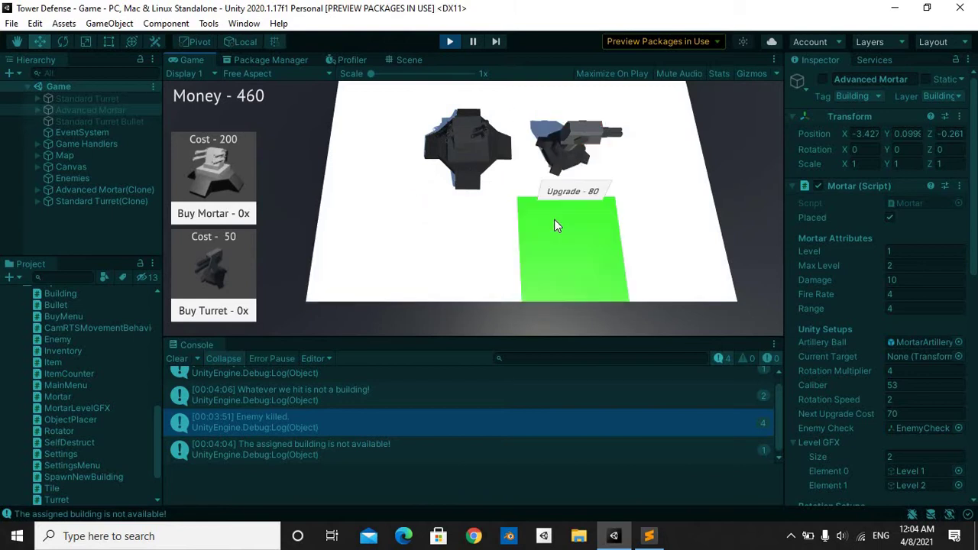
# Examine the turret's upgrade label up close and buy the 80-money upgrade for the turret
pyautogui.scroll(5, 509, 203)
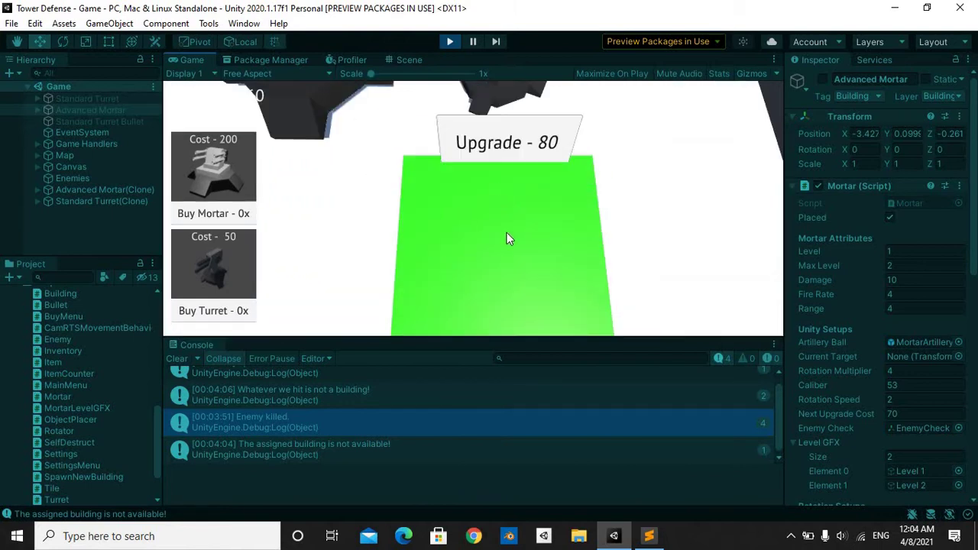
pyautogui.press('w')
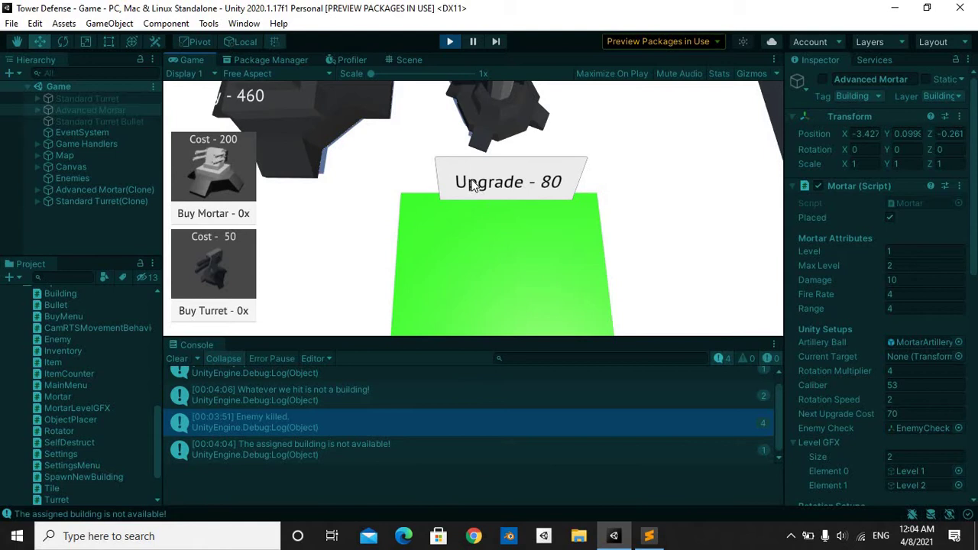
pyautogui.press('d')
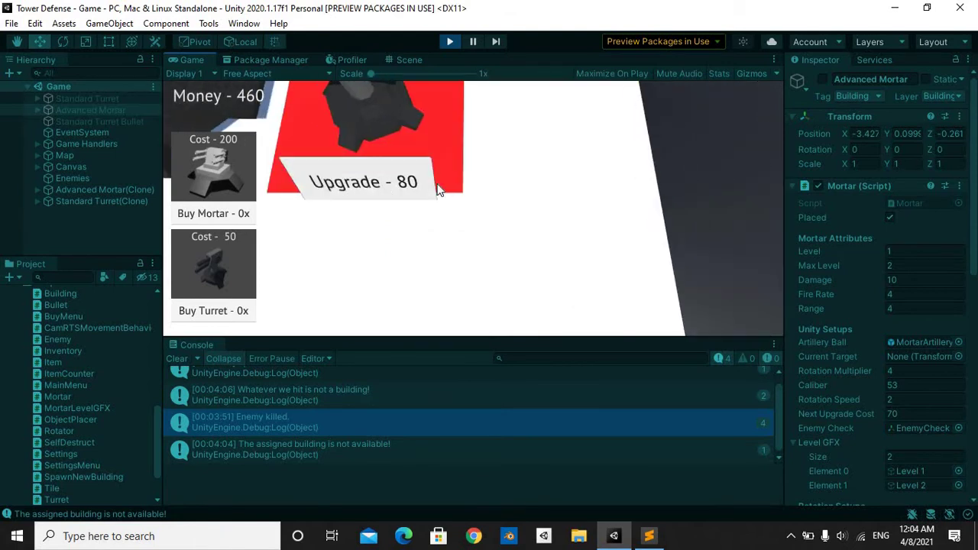
pyautogui.press('a')
pyautogui.press('w')
pyautogui.press('a')
pyautogui.scroll(-5, 513, 240)
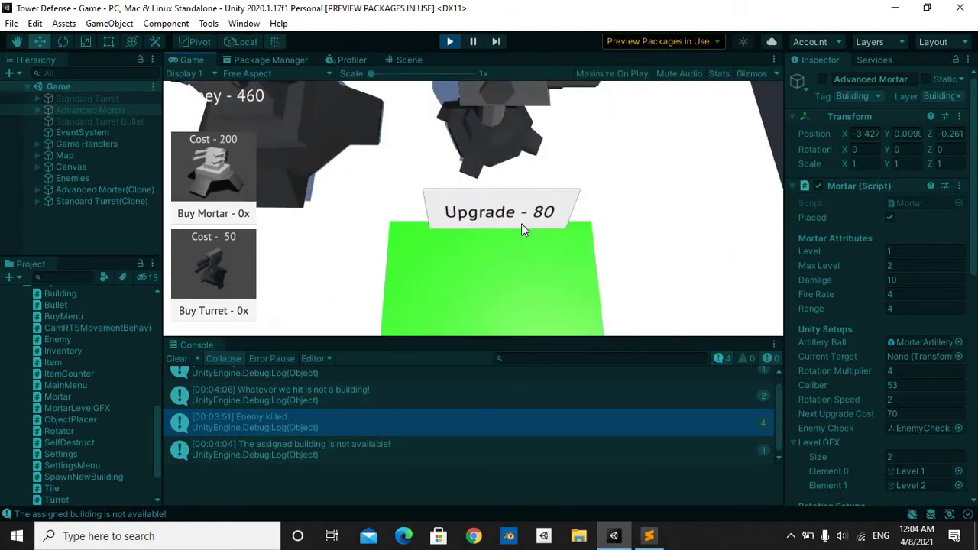
pyautogui.press('d')
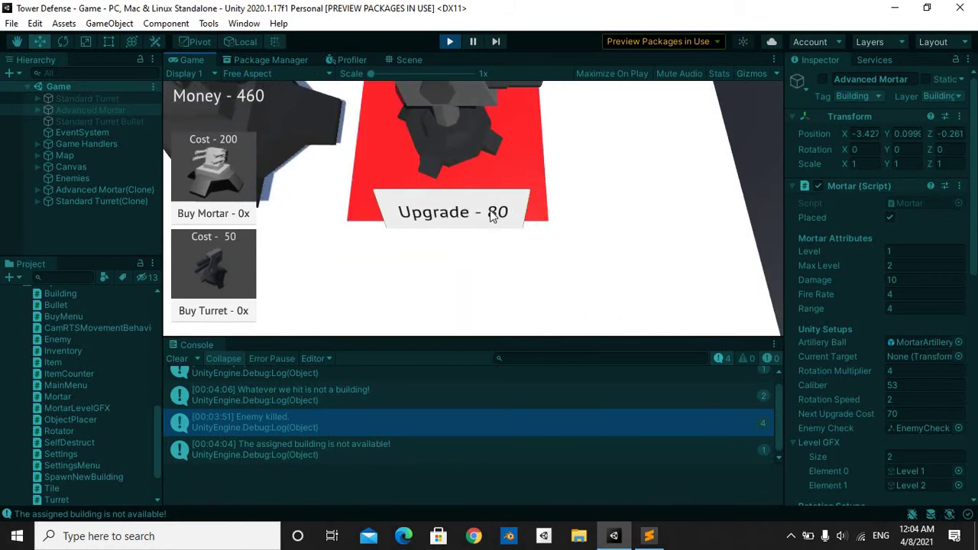
pyautogui.click(445, 219)
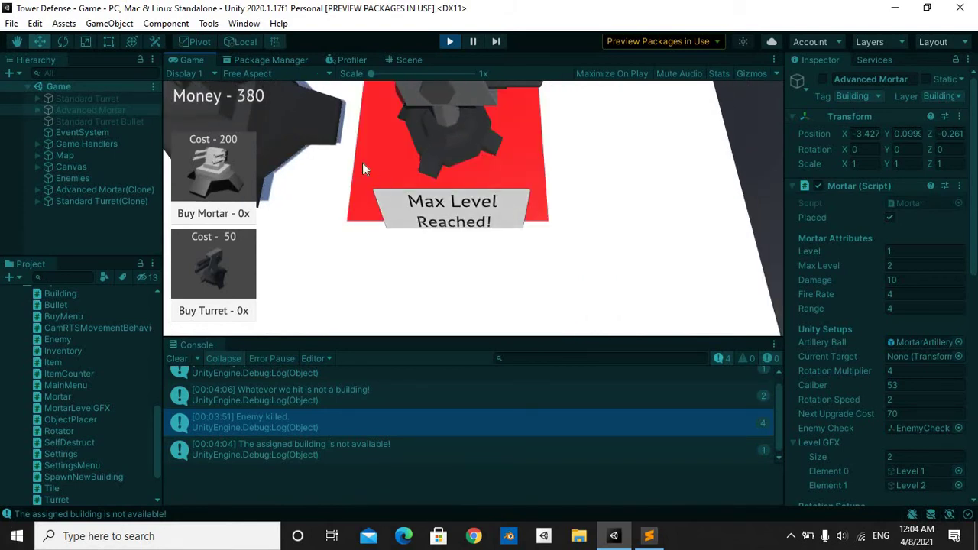
# Inspect the upgraded turret, its level label and the remaining money from several camera positions
pyautogui.press('a')
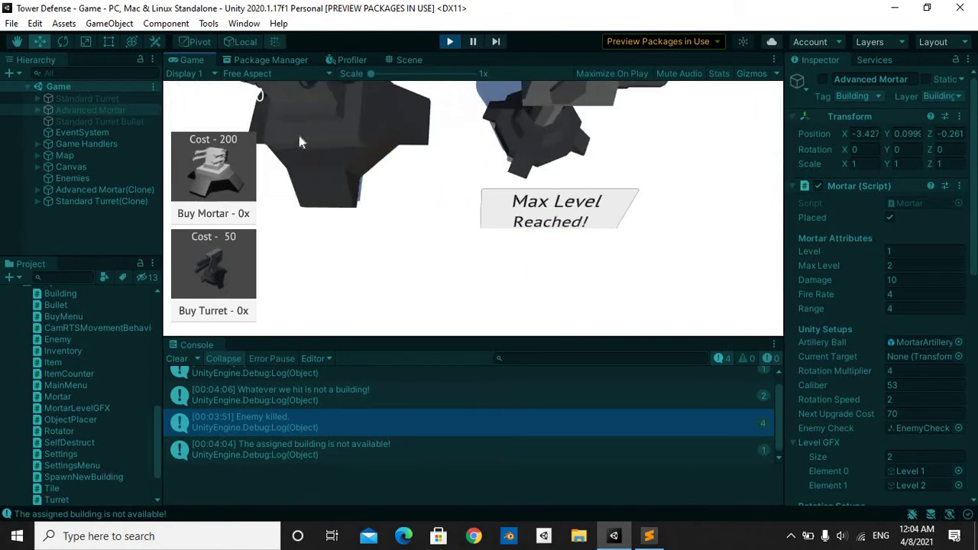
pyautogui.press('d')
pyautogui.press('d')
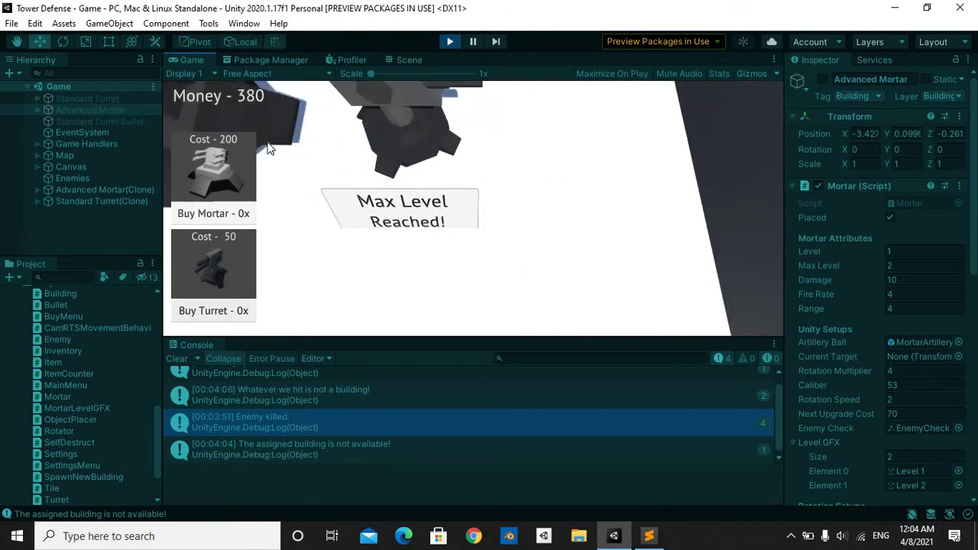
pyautogui.press('a')
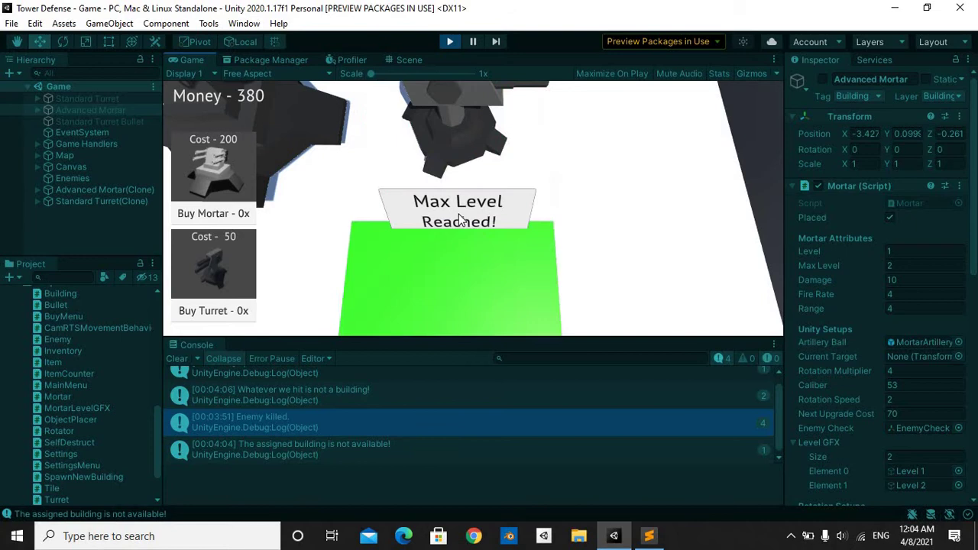
pyautogui.scroll(-5, 459, 221)
pyautogui.scroll(5, 458, 221)
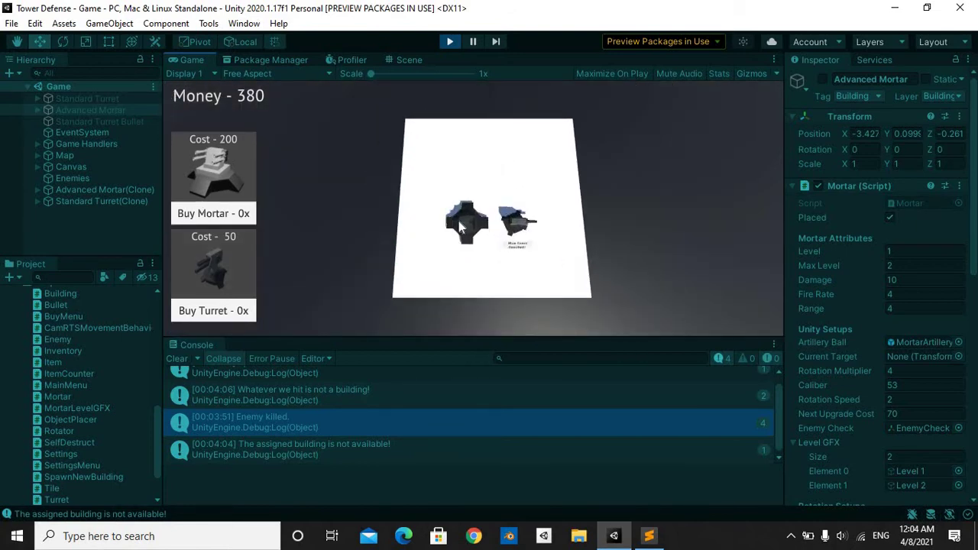
pyautogui.press('w')
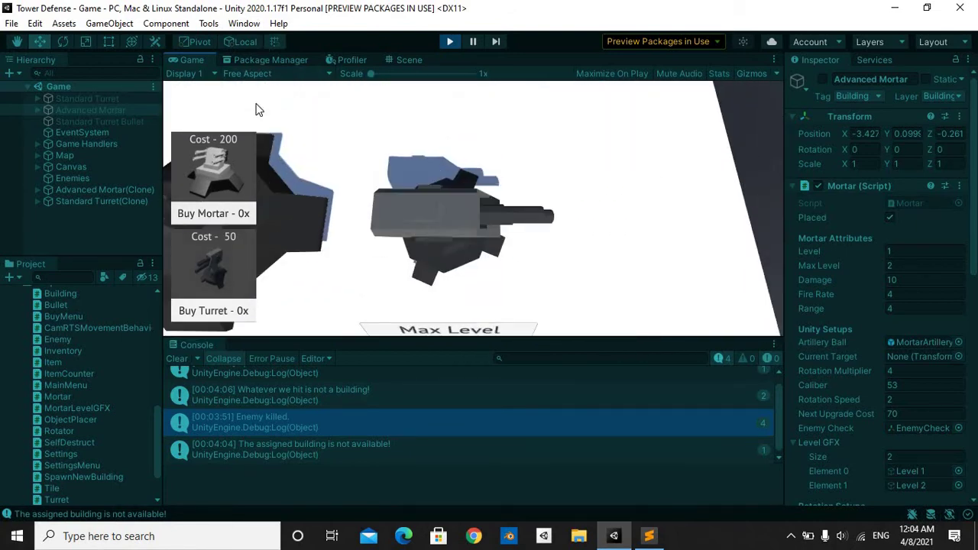
pyautogui.press('d')
pyautogui.press('s')
pyautogui.press('a')
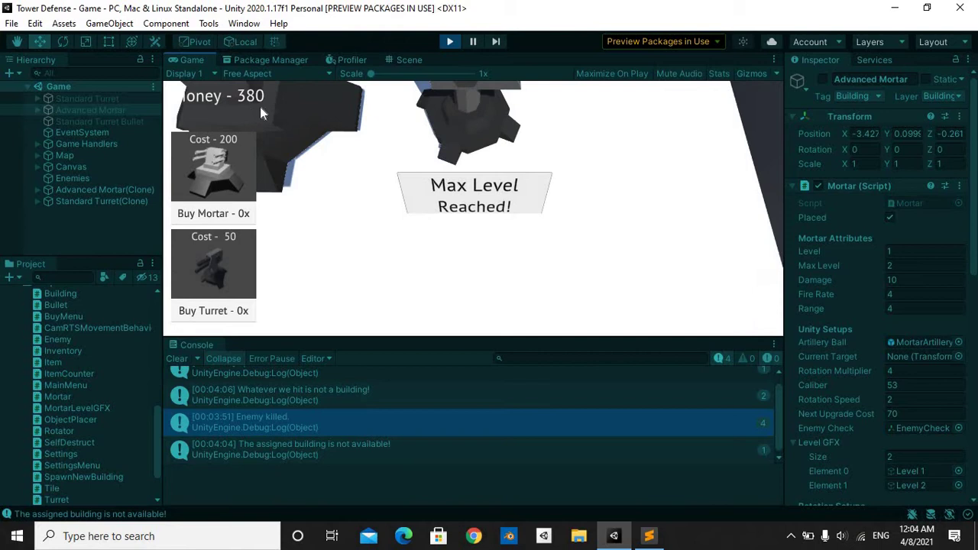
pyautogui.press('a')
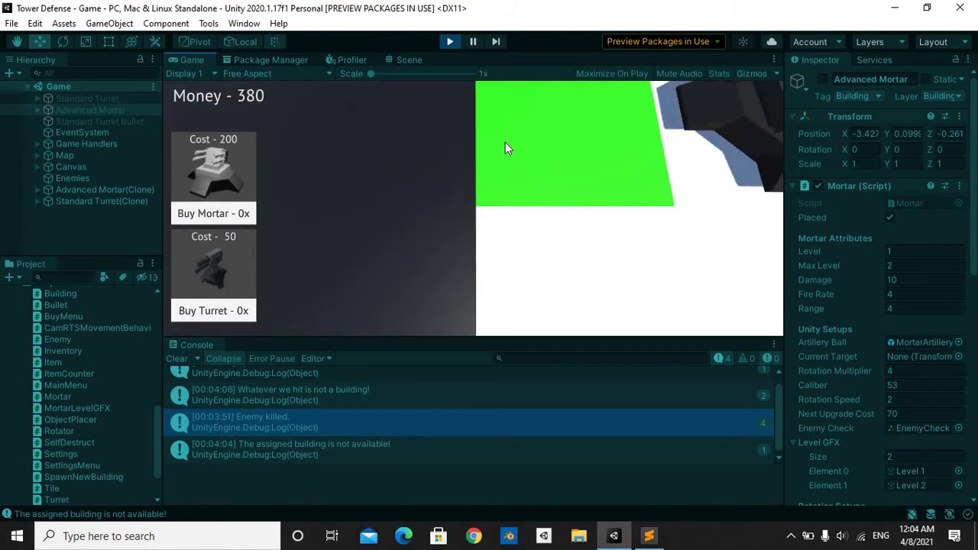
# Select the mortar beside the upgraded turret to bring up its upgrade option
pyautogui.press('d')
pyautogui.scroll(-5, 523, 191)
pyautogui.press('w')
pyautogui.scroll(3, 523, 192)
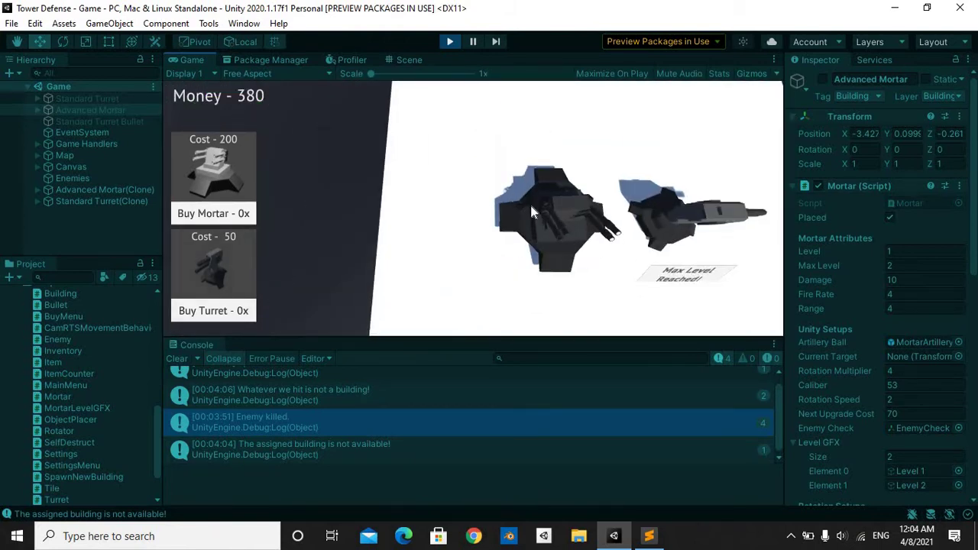
pyautogui.press('s')
pyautogui.click(532, 209)
pyautogui.press('s')
pyautogui.press('d')
pyautogui.press('w')
pyautogui.press('a')
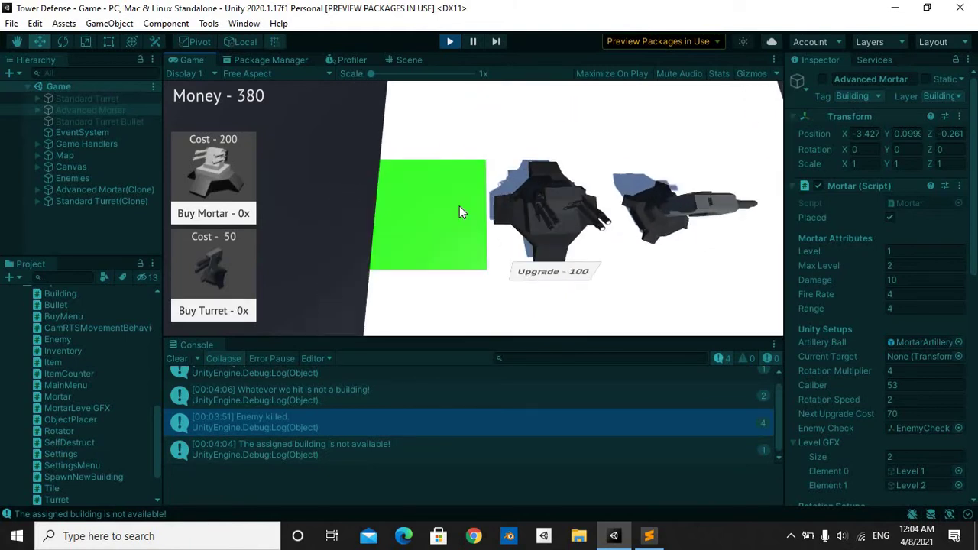
# Bring the mortar's upgrade label into view and buy the 100-money upgrade for it
pyautogui.press('s')
pyautogui.press('d')
pyautogui.press('w')
pyautogui.press('s')
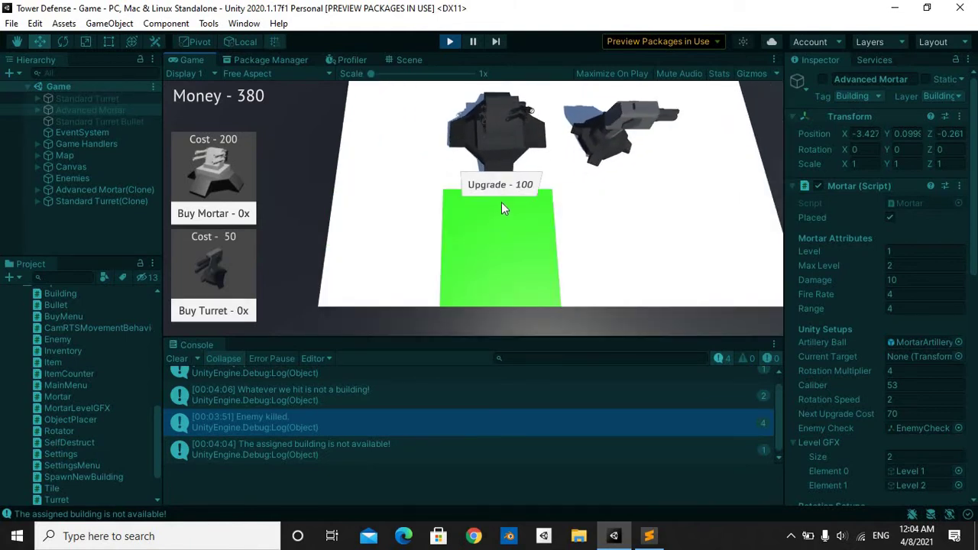
pyautogui.click(500, 185)
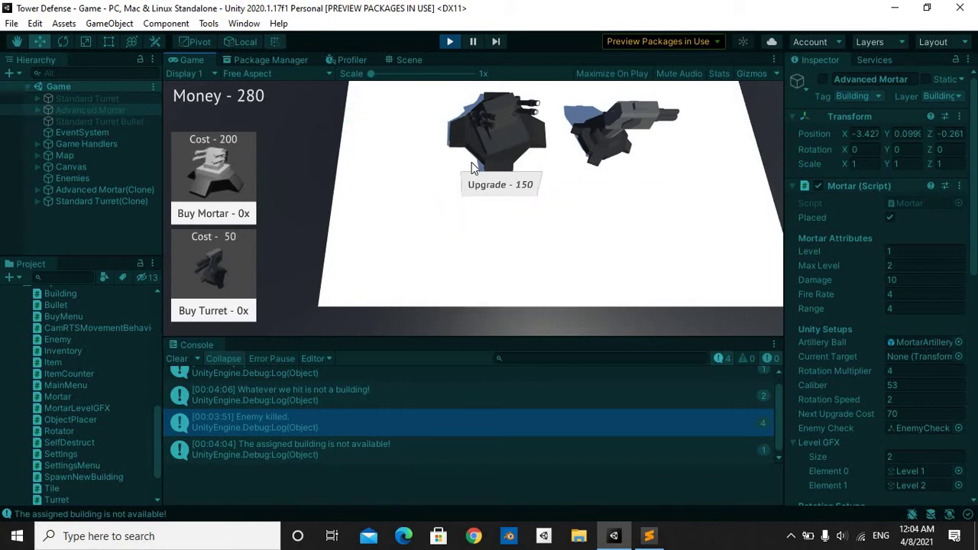
# Inspect the upgraded mortar, its next upgrade label and the neighbouring turret from several camera positions
pyautogui.press('s')
pyautogui.press('w')
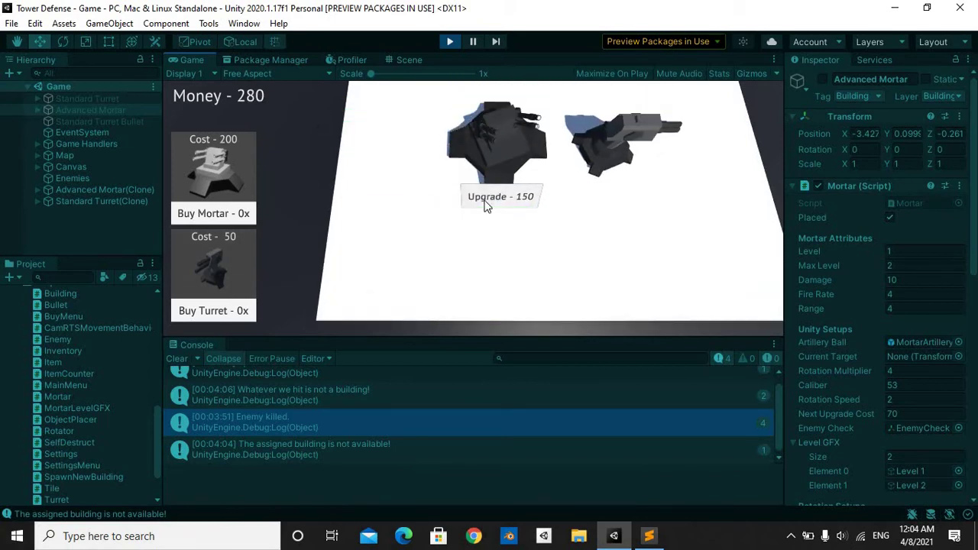
pyautogui.scroll(3, 482, 196)
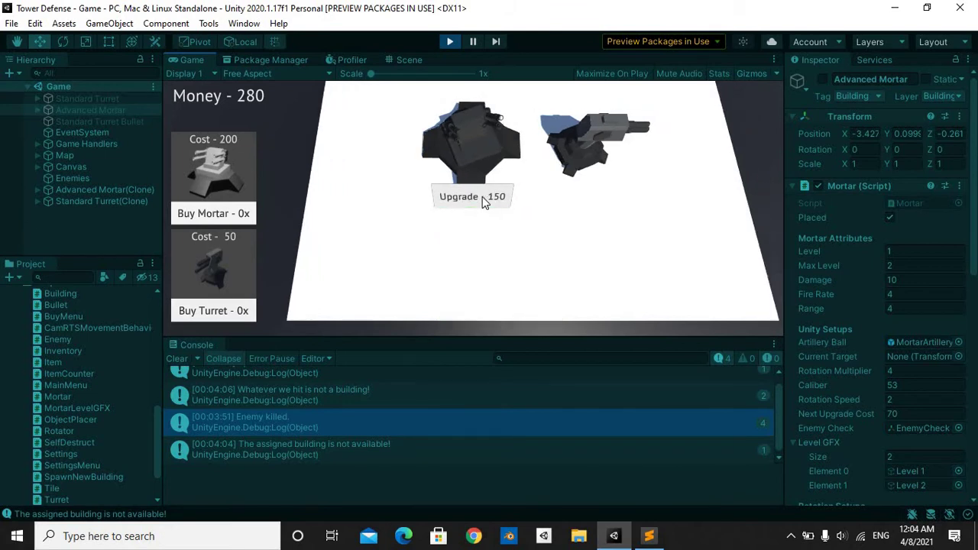
pyautogui.press('s')
pyautogui.press('a')
pyautogui.press('w')
pyautogui.press('d')
pyautogui.click(578, 170)
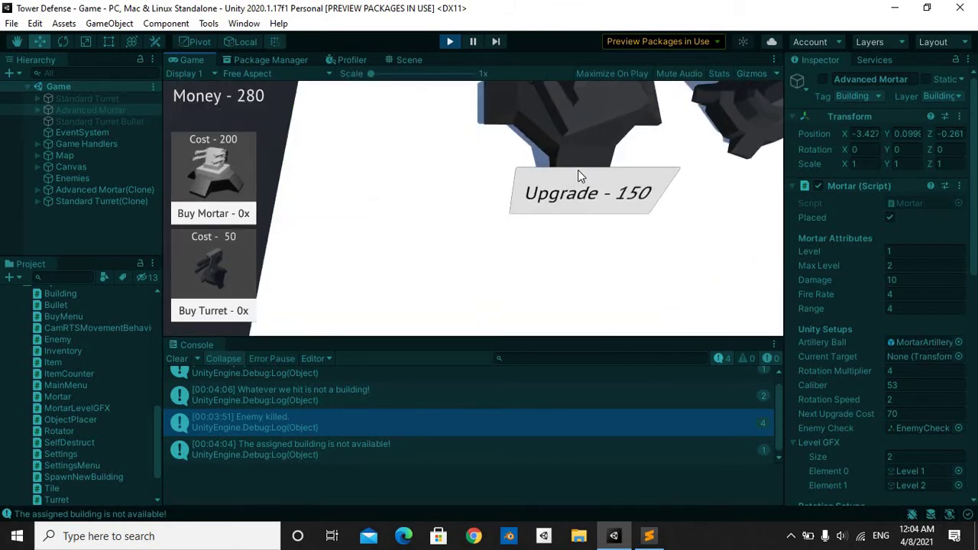
pyautogui.press('d')
pyautogui.press('s')
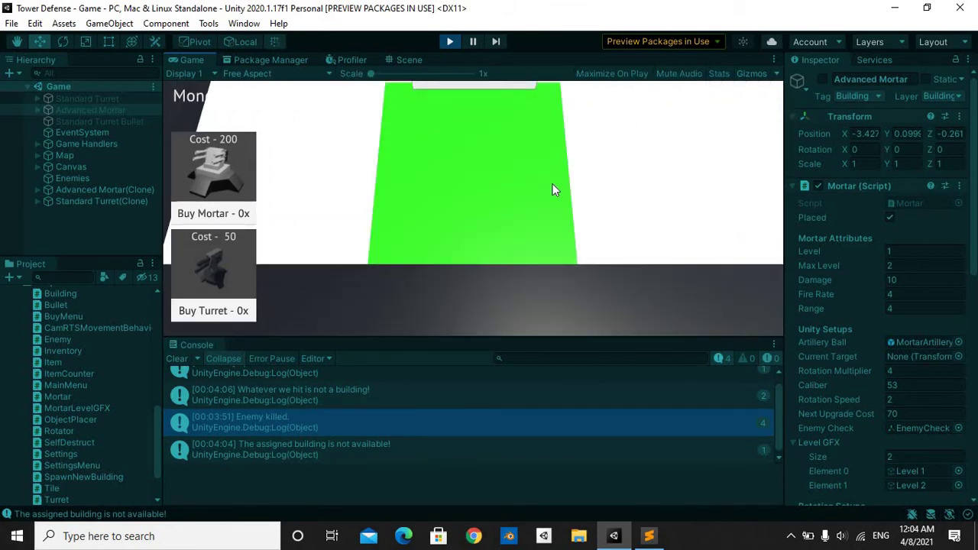
pyautogui.scroll(-3, 554, 186)
pyautogui.scroll(5, 552, 189)
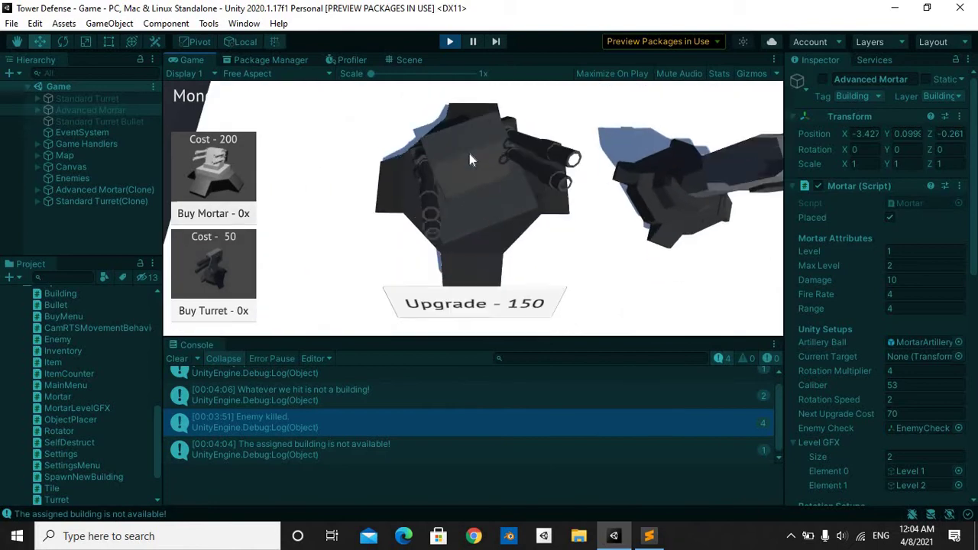
# Stop the running game and look over the enemies on the map in the Scene view
pyautogui.click(449, 41)
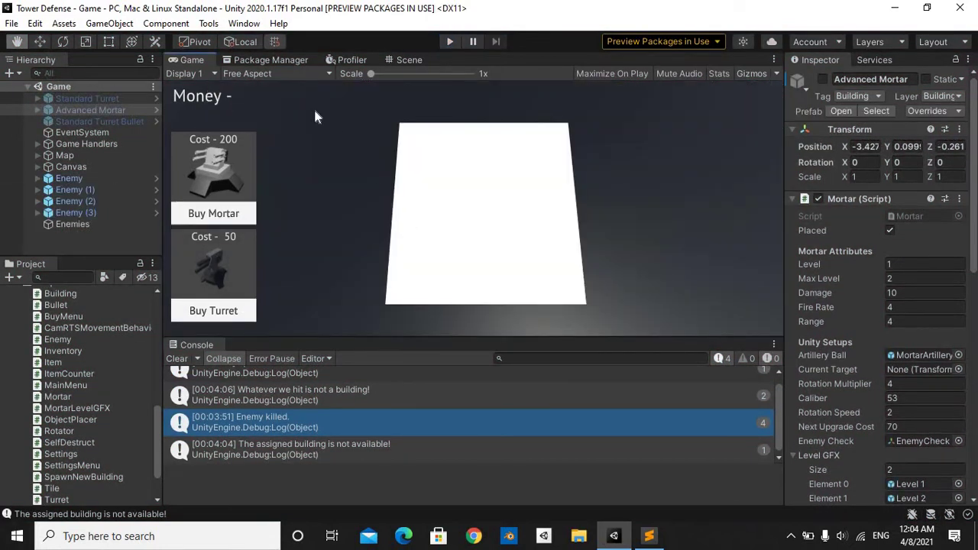
pyautogui.click(397, 63)
pyautogui.moveTo(418, 162); pyautogui.dragTo(614, 124, button='right')
pyautogui.press('s')
pyautogui.press('w')
# Switch to Sublime Text and look through the Turret, Settings, Enemy and Building scripts
pyautogui.click(649, 536)
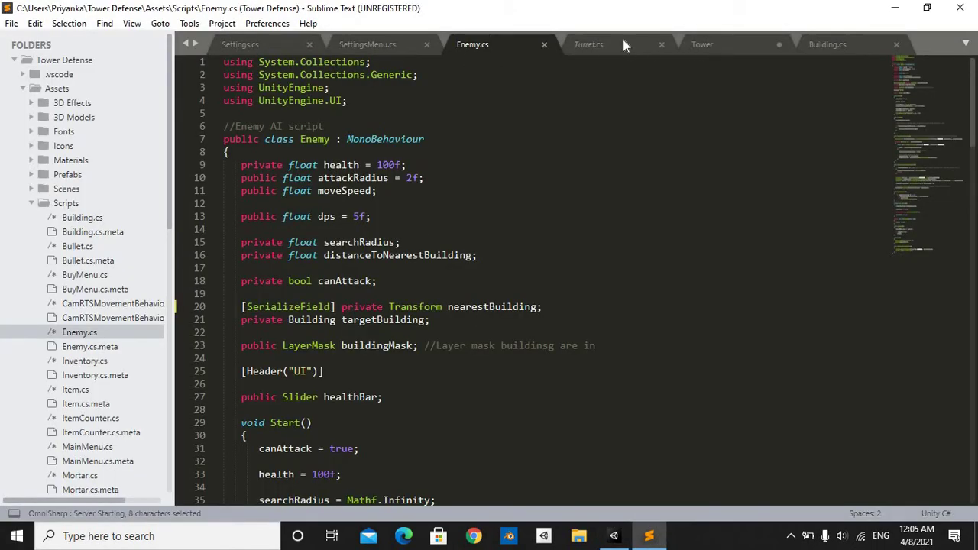
pyautogui.click(623, 42)
pyautogui.click(693, 46)
pyautogui.click(627, 40)
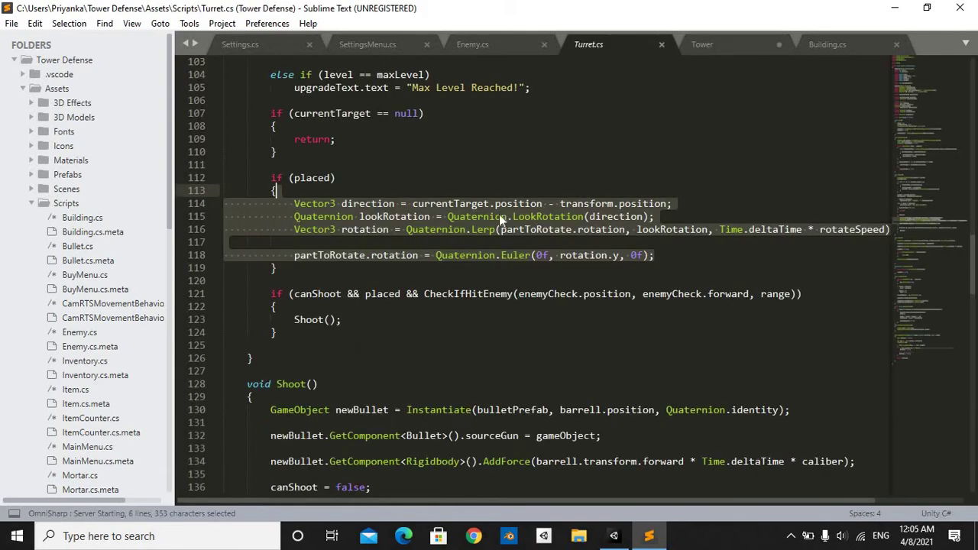
pyautogui.scroll(-3, 499, 214)
pyautogui.scroll(4, 505, 207)
pyautogui.scroll(20, 506, 203)
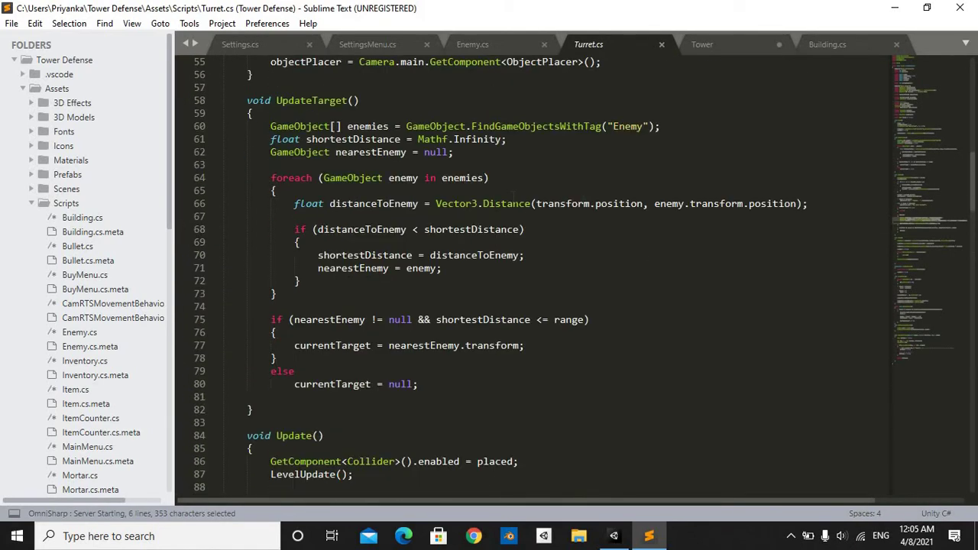
pyautogui.scroll(-20, 515, 195)
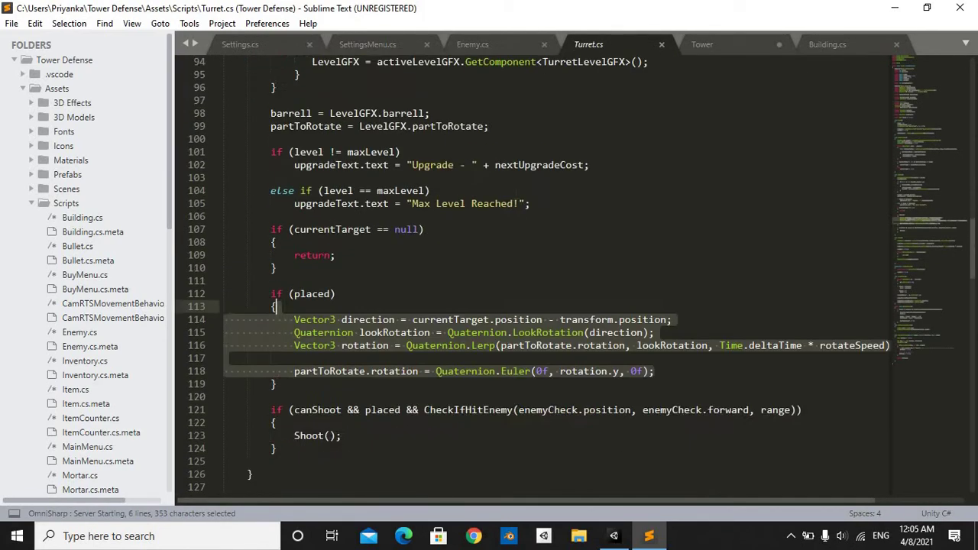
pyautogui.click(277, 44)
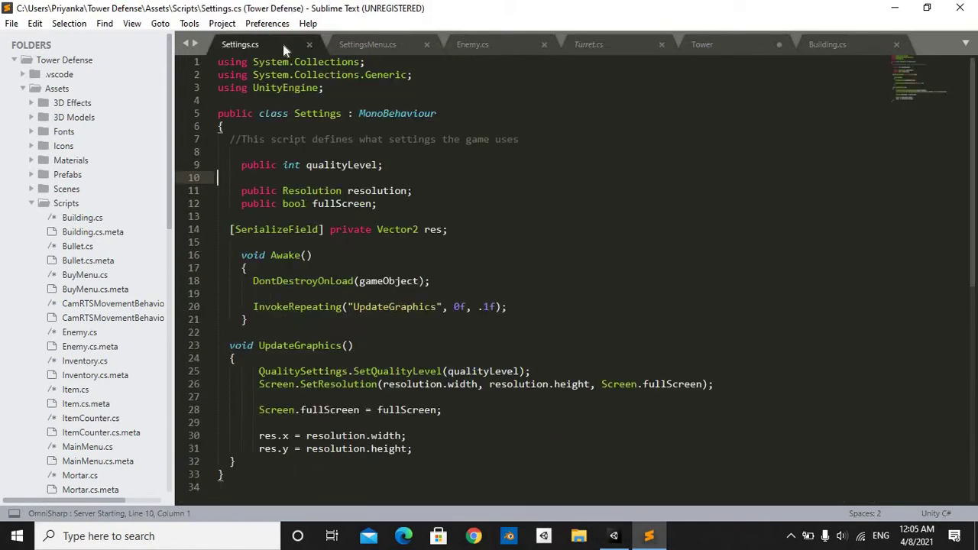
pyautogui.click(464, 44)
pyautogui.click(822, 45)
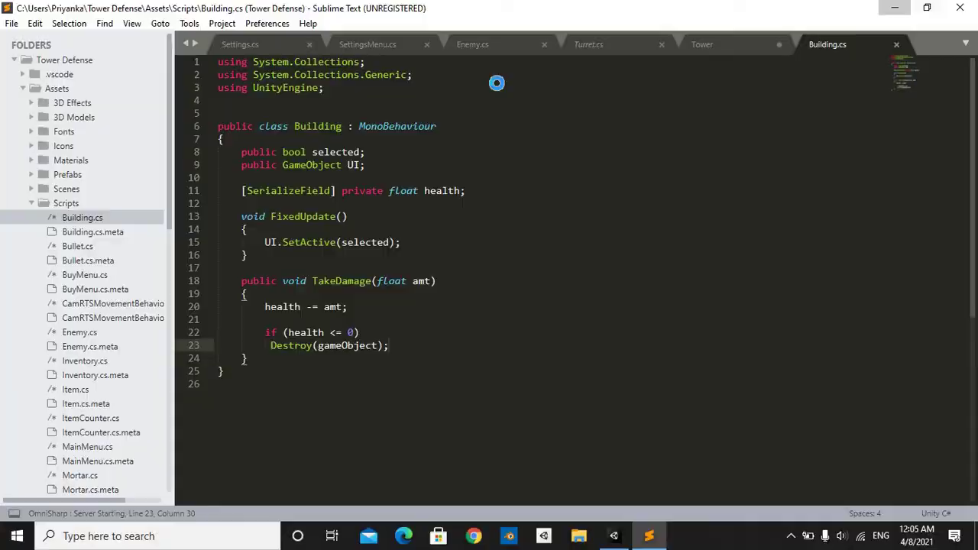
# Switch back to Unity, collapse the Scripts folder and open the Main Menu scene from the Scenes folder
pyautogui.scroll(-2, 43, 376)
pyautogui.scroll(5, 42, 377)
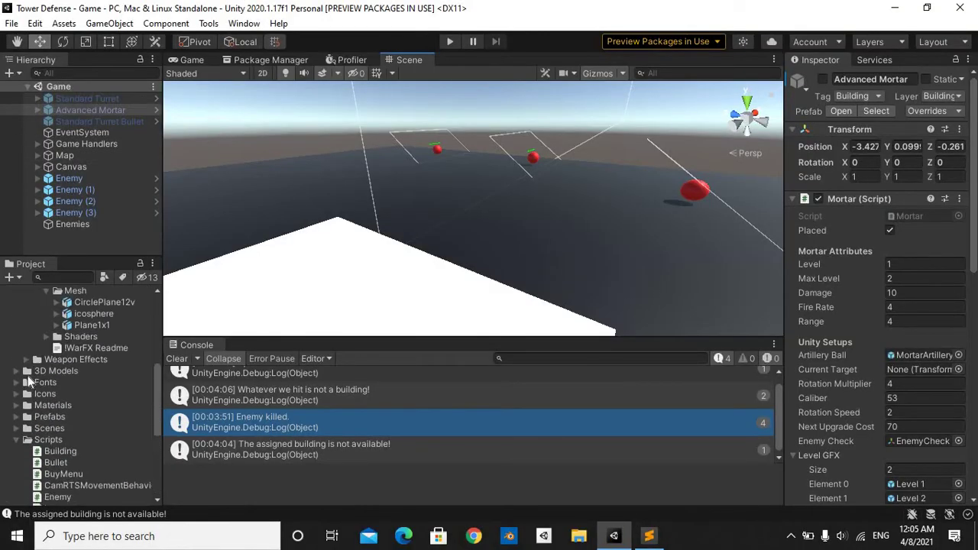
pyautogui.scroll(1, 28, 379)
pyautogui.scroll(-1, 7, 410)
pyautogui.click(16, 440)
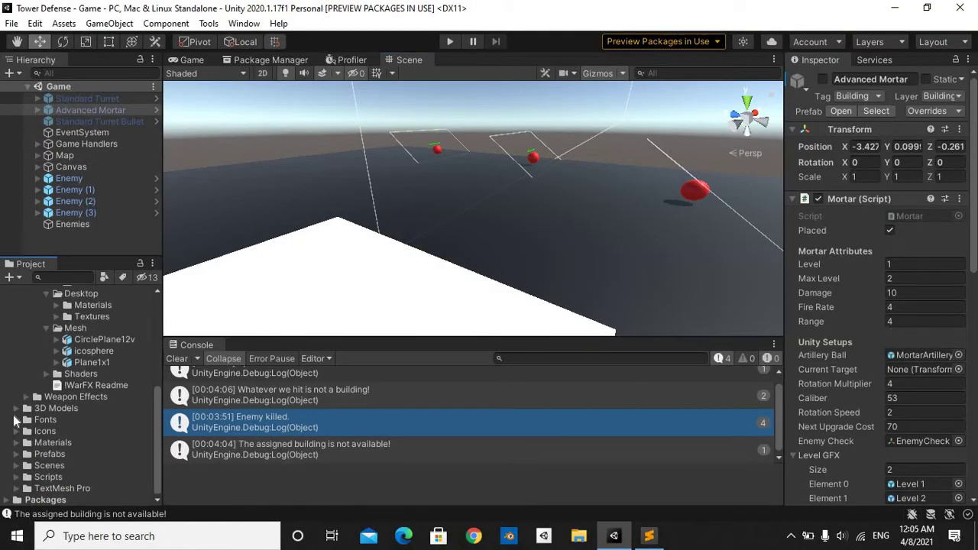
pyautogui.click(16, 467)
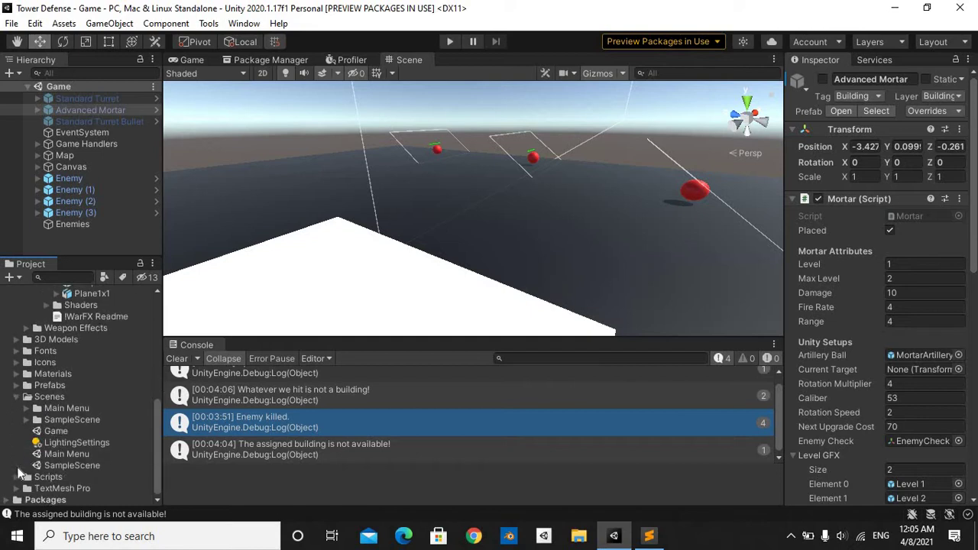
pyautogui.doubleClick(50, 455)
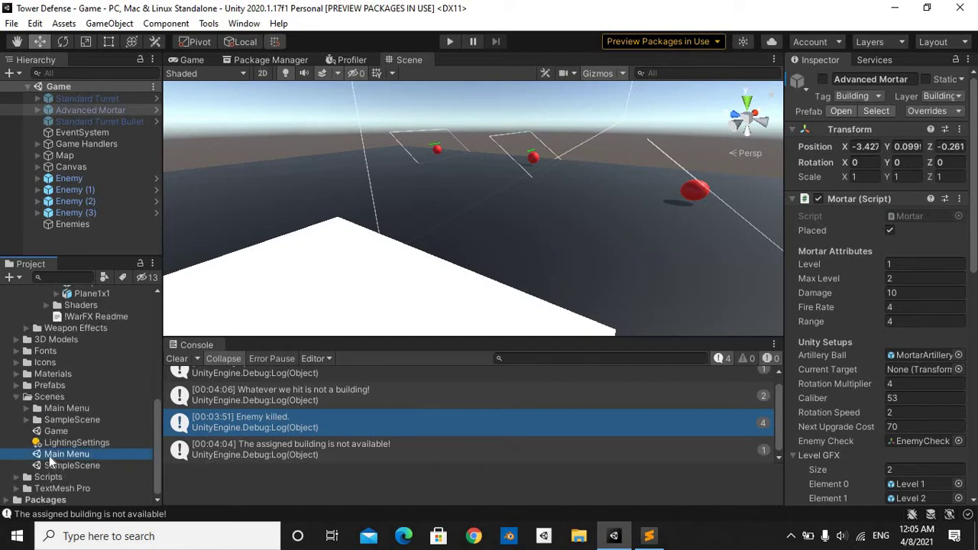
pyautogui.click(450, 43)
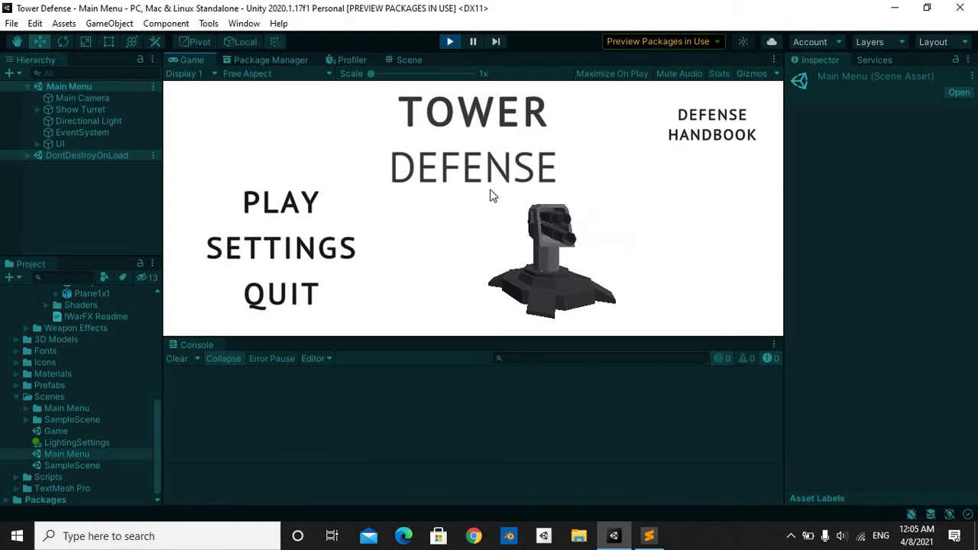
pyautogui.click(792, 535)
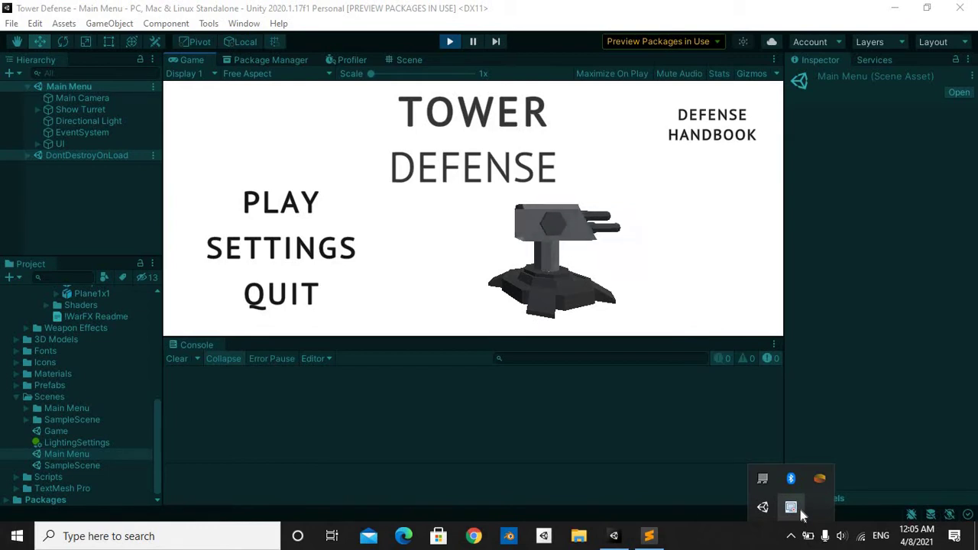
pyautogui.rightClick(799, 510)
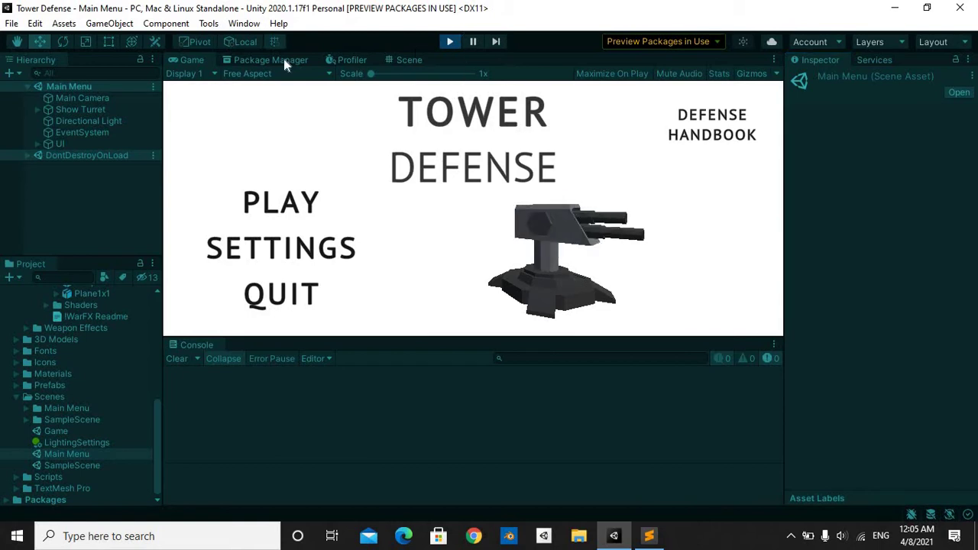
pyautogui.click(451, 41)
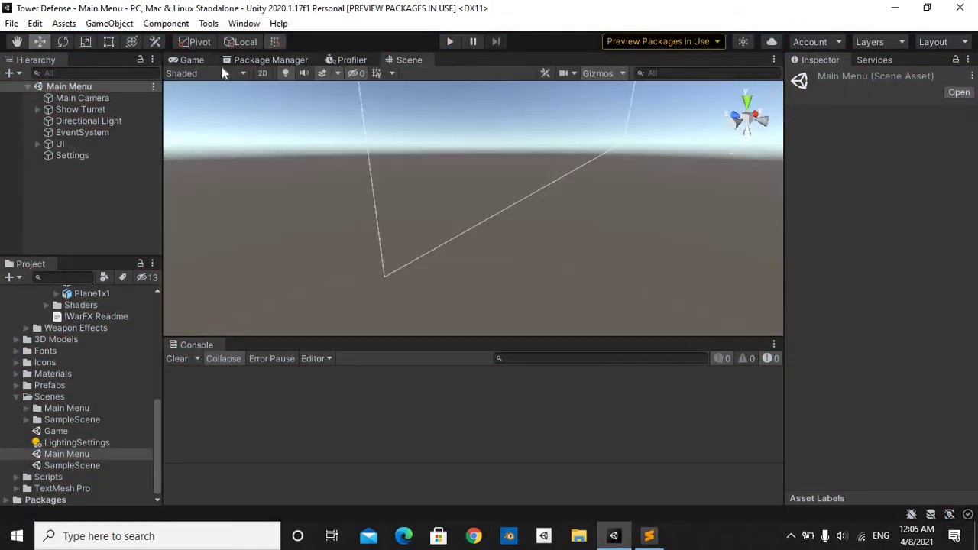
# Show the Game view, enable Maximize On Play and run the Main Menu scene
pyautogui.click(224, 73)
pyautogui.click(197, 60)
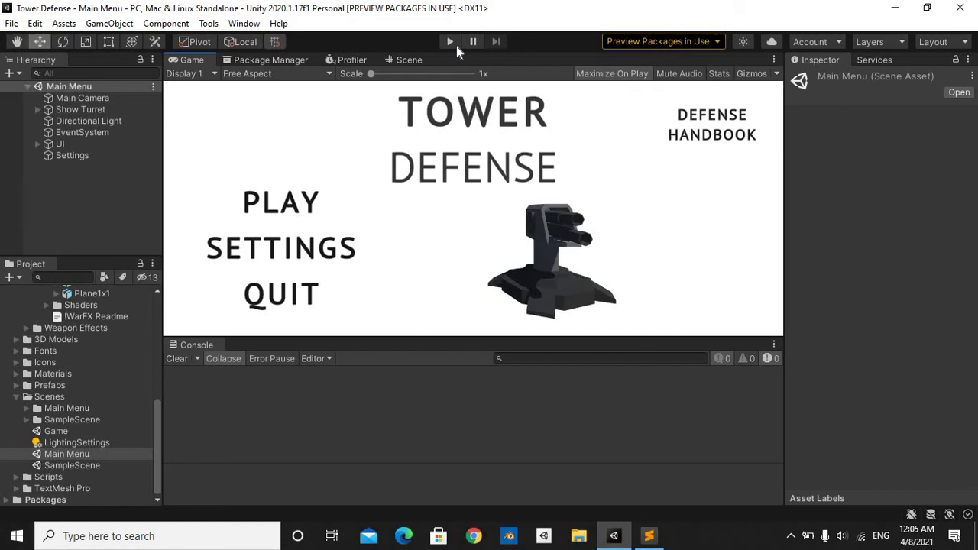
pyautogui.hotkey('ctrl', 'p')
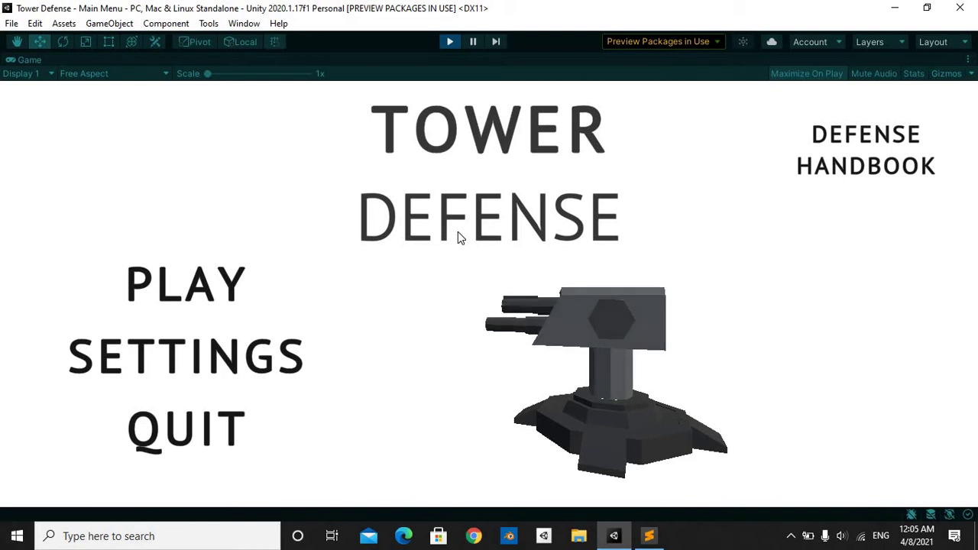
# Read the Turret and Mortar entries in the Defense Handbook at several view scales, and return to the main menu
pyautogui.click(841, 153)
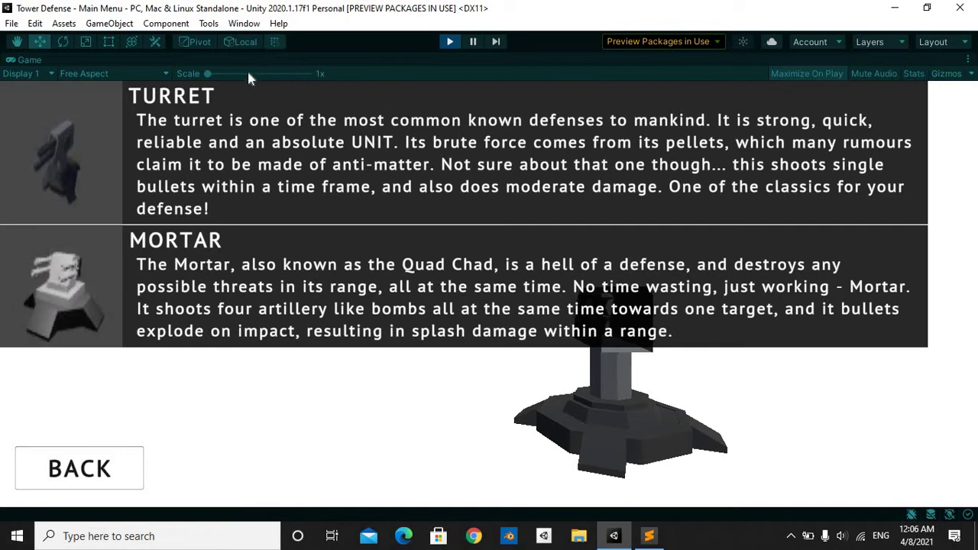
pyautogui.moveTo(247, 72); pyautogui.dragTo(226, 73)
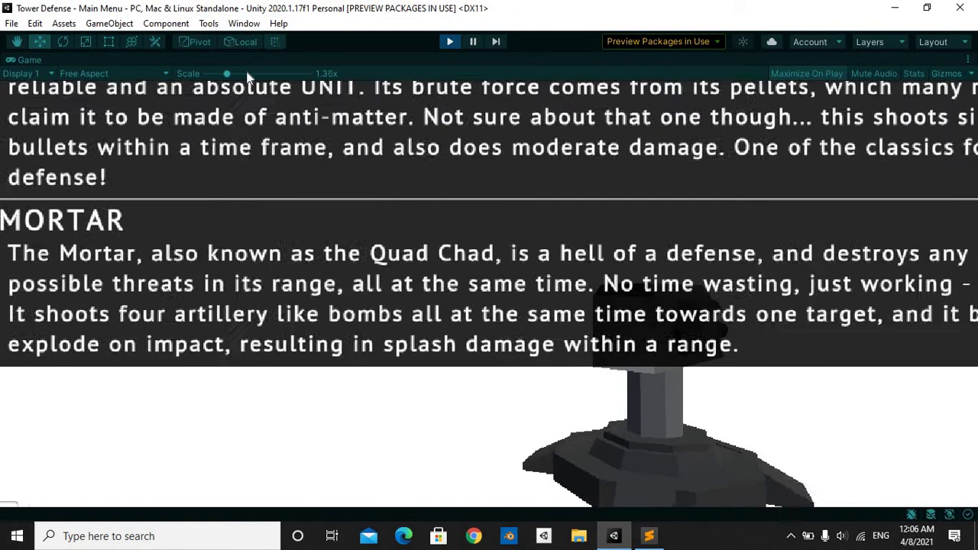
pyautogui.moveTo(253, 76); pyautogui.dragTo(216, 126)
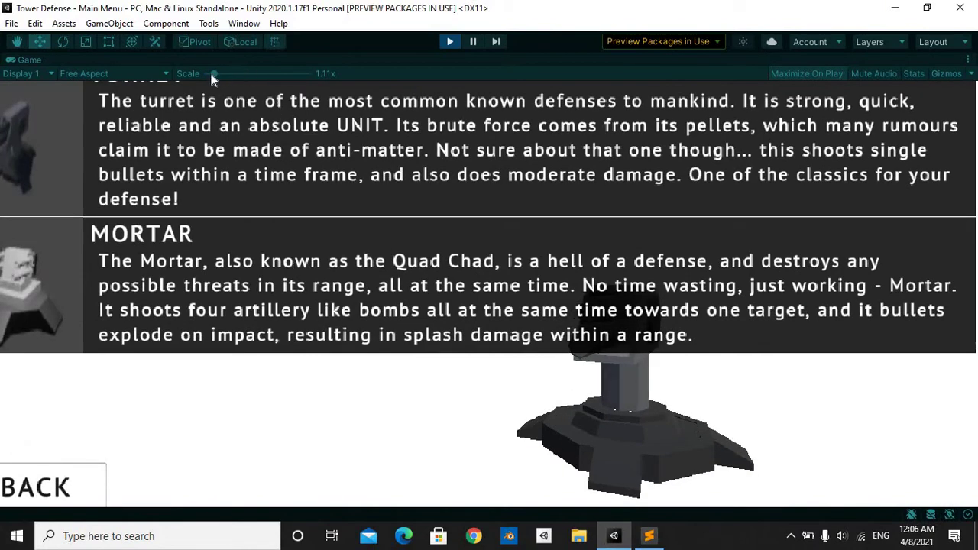
pyautogui.moveTo(211, 74); pyautogui.dragTo(188, 79)
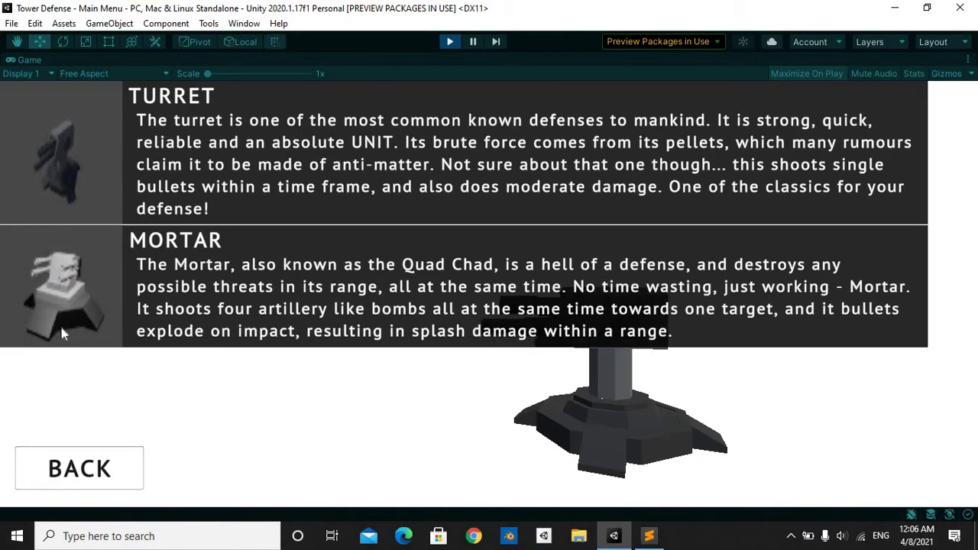
pyautogui.click(107, 469)
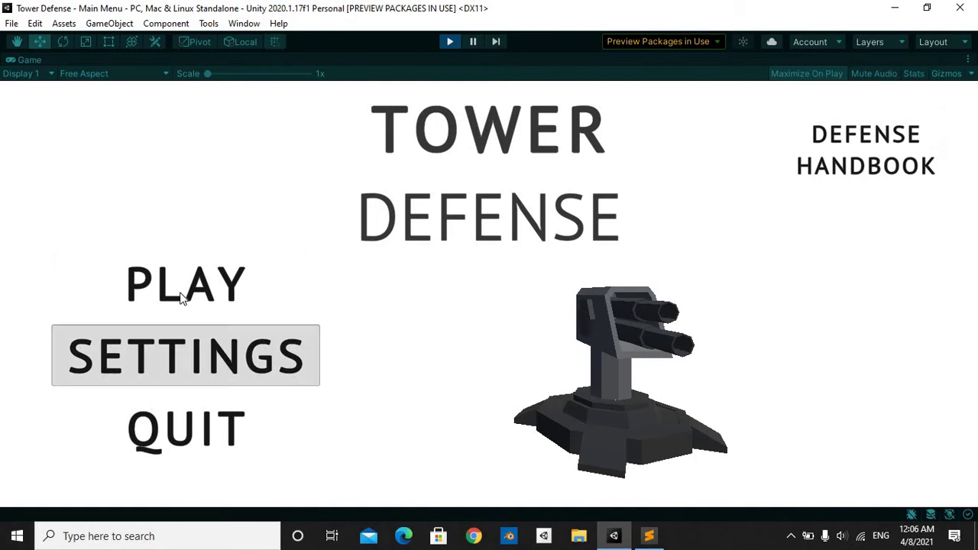
# Open the game's settings screen and set Graphics to Low
pyautogui.click(176, 353)
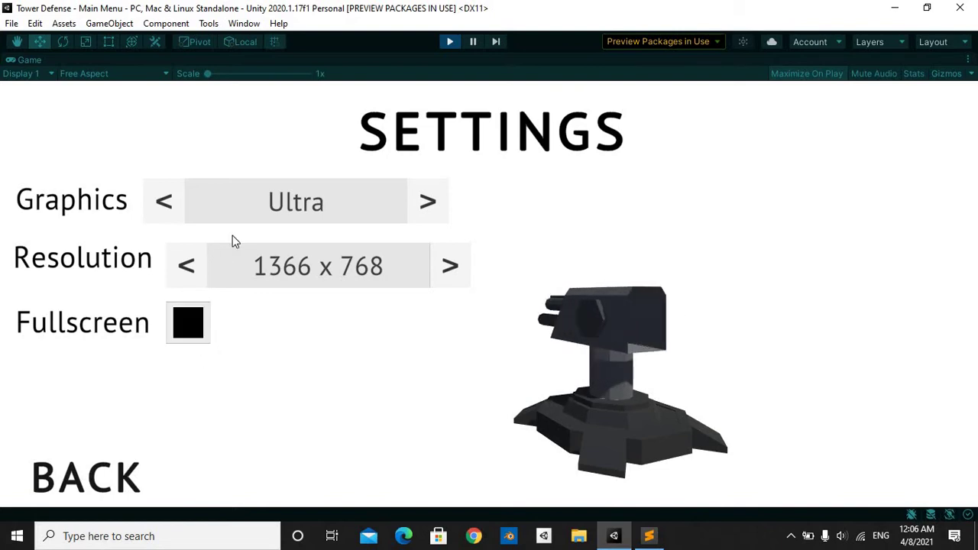
pyautogui.click(174, 203)
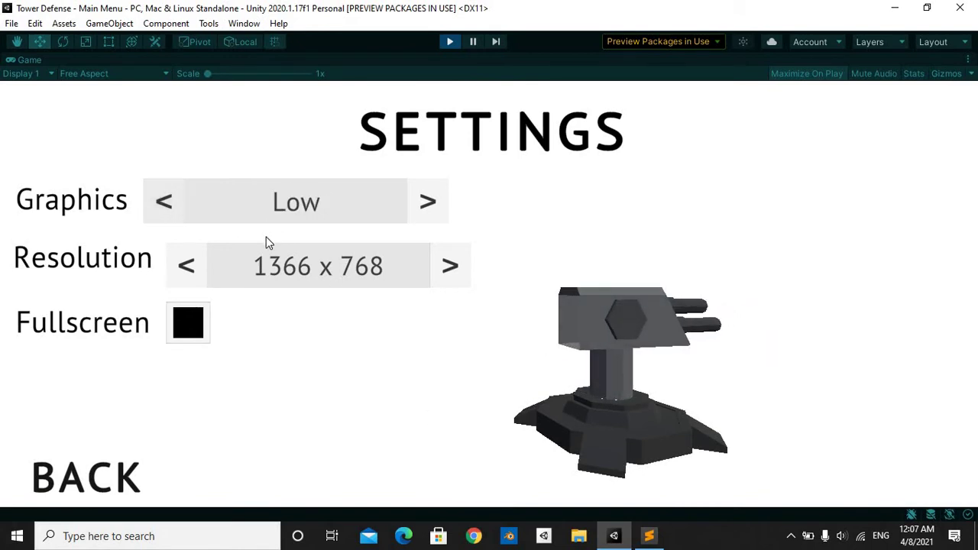
# Examine the Low level's rendering, shadow and other options in the project's Quality settings, and close the window
pyautogui.click(36, 24)
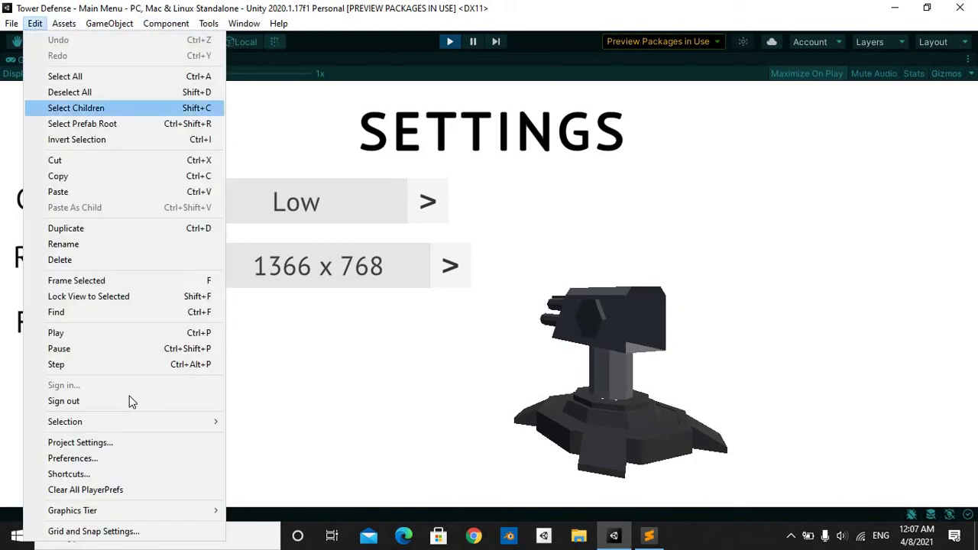
pyautogui.click(118, 450)
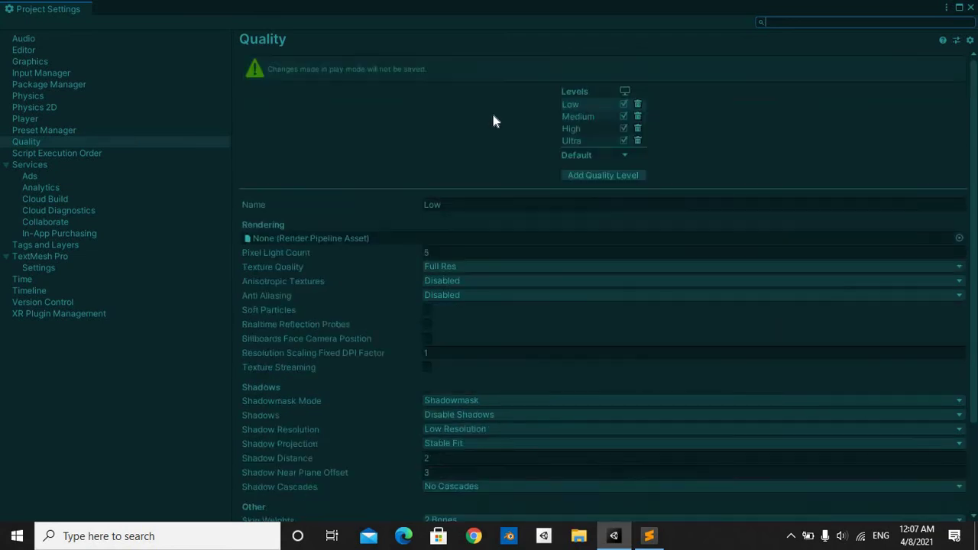
pyautogui.scroll(-5, 405, 267)
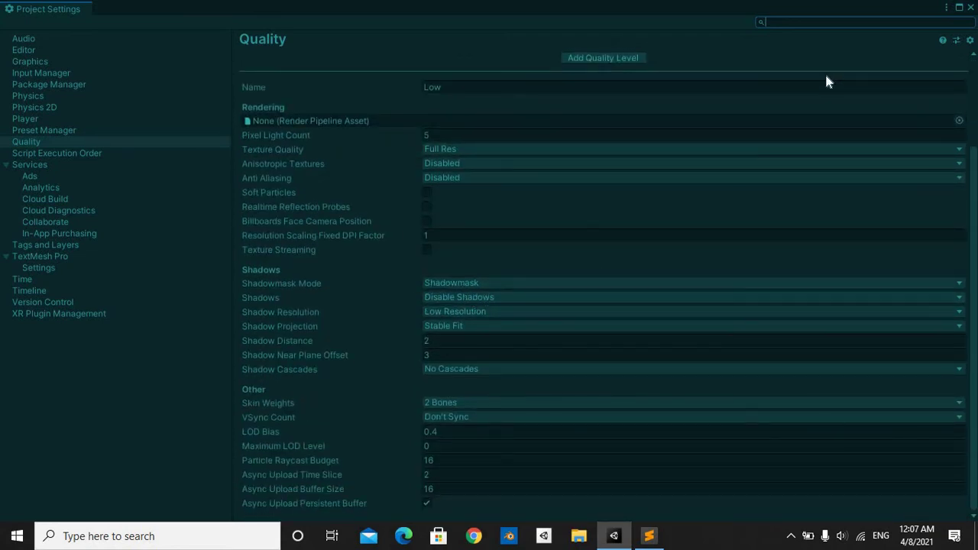
pyautogui.click(969, 7)
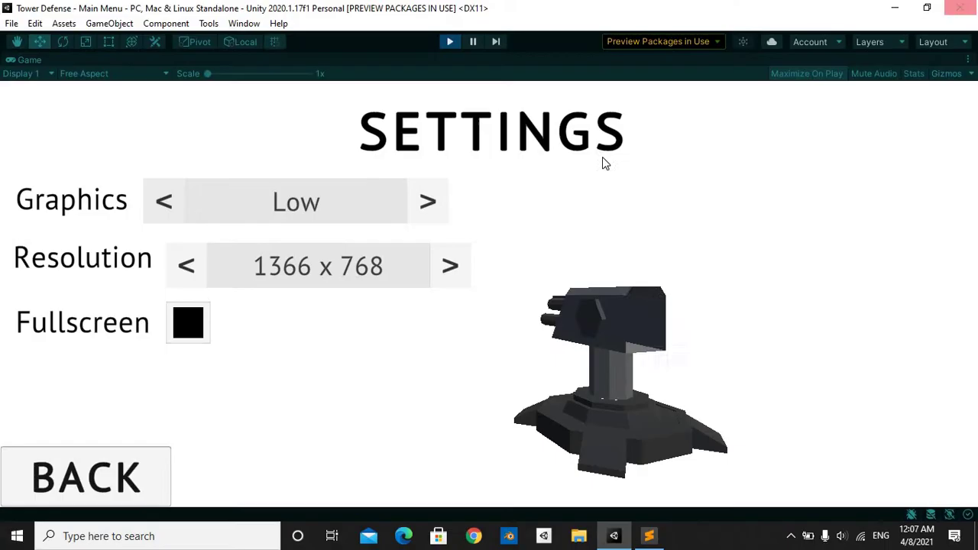
# Set the game's resolution to 1280 x 600 and return to the main menu
pyautogui.click(199, 270)
pyautogui.click(200, 271)
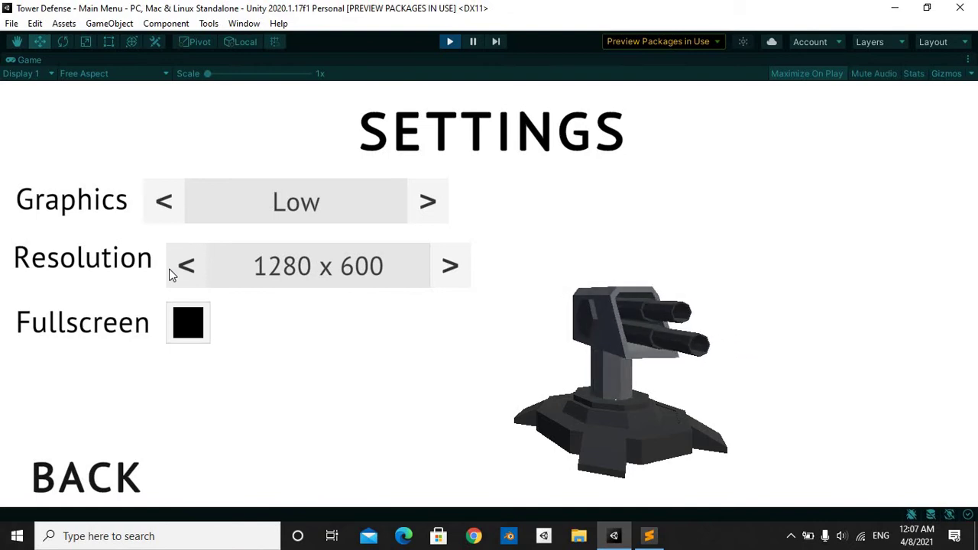
pyautogui.click(118, 479)
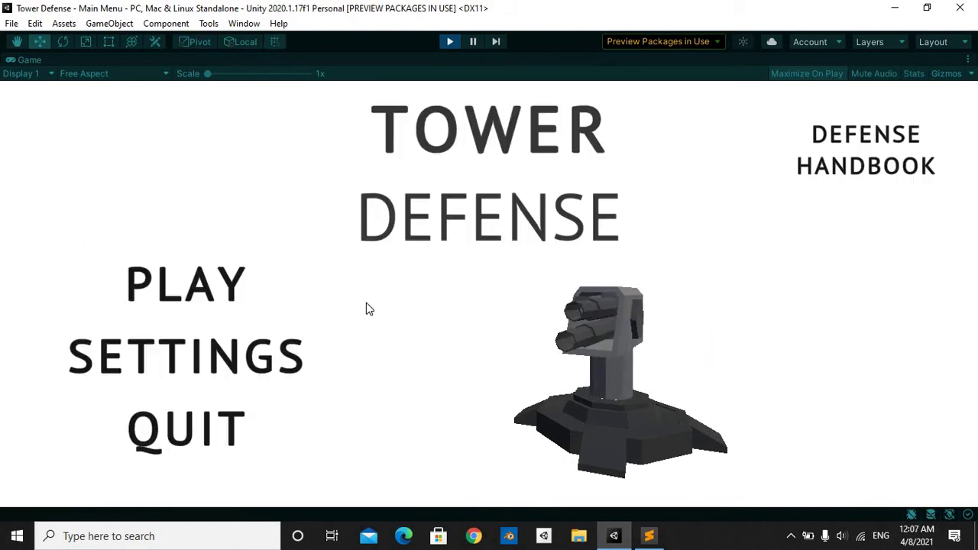
# Start a game from the main menu, buy one mortar and place it on a tile of the white board
pyautogui.click(213, 291)
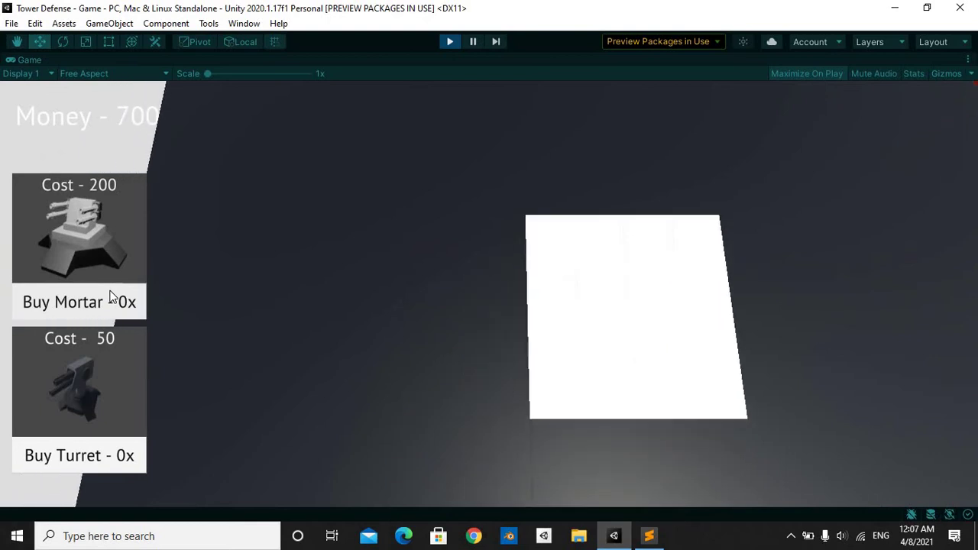
pyautogui.click(112, 295)
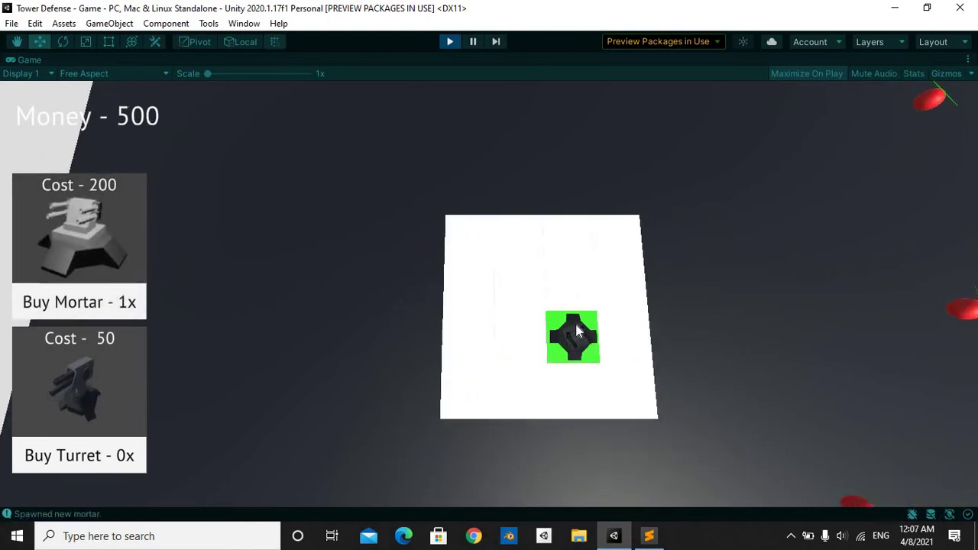
pyautogui.click(586, 334)
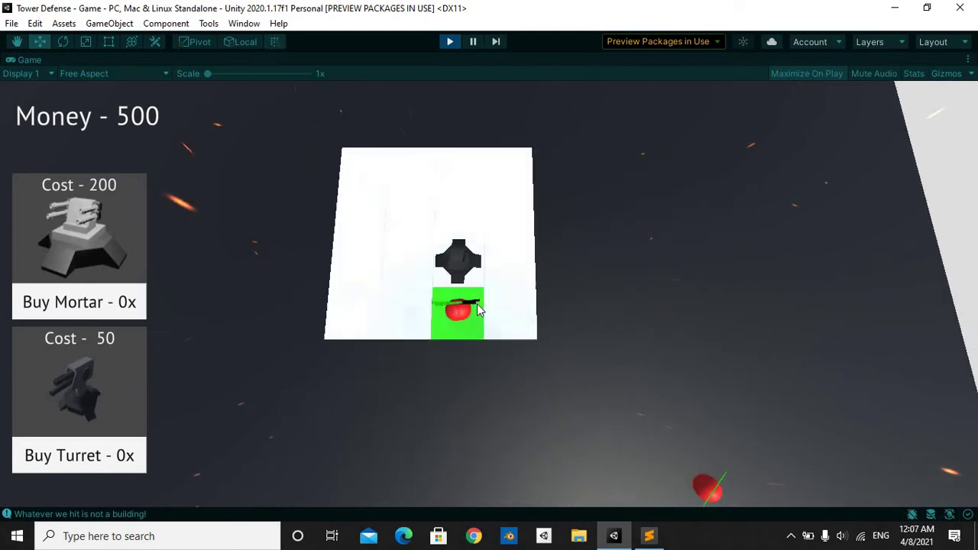
# Survey the board and the enemies around the placed mortar from several camera positions
pyautogui.press('s')
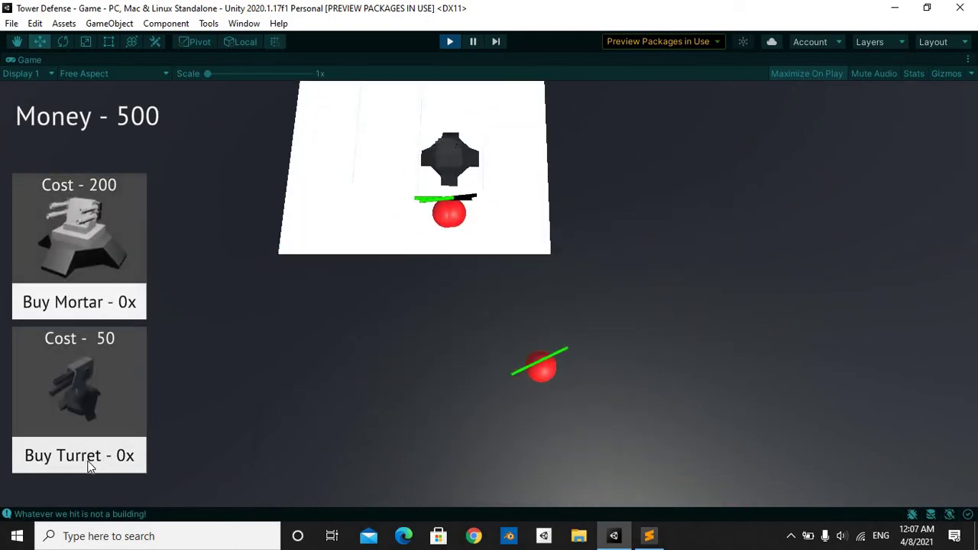
pyautogui.press('w')
pyautogui.press('a')
pyautogui.scroll(-3, 462, 231)
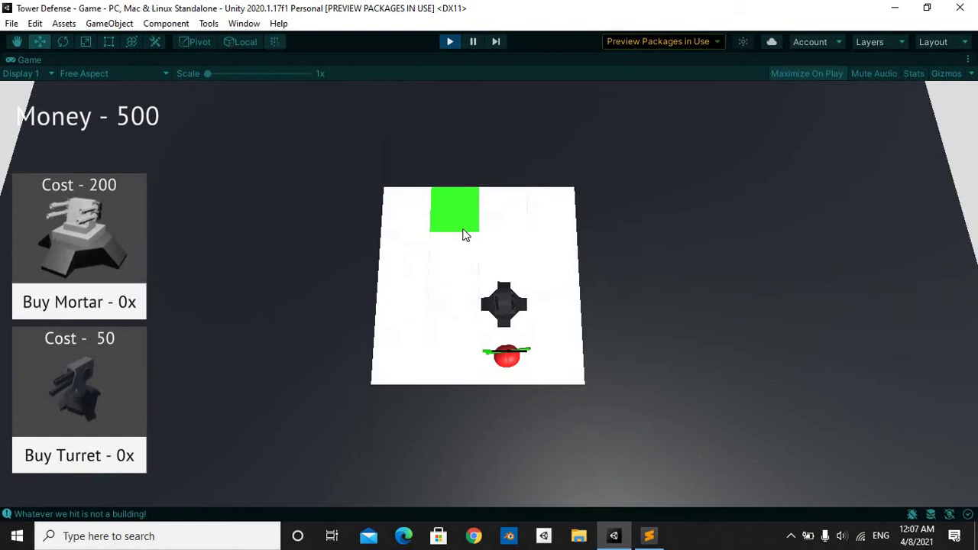
pyautogui.press('s')
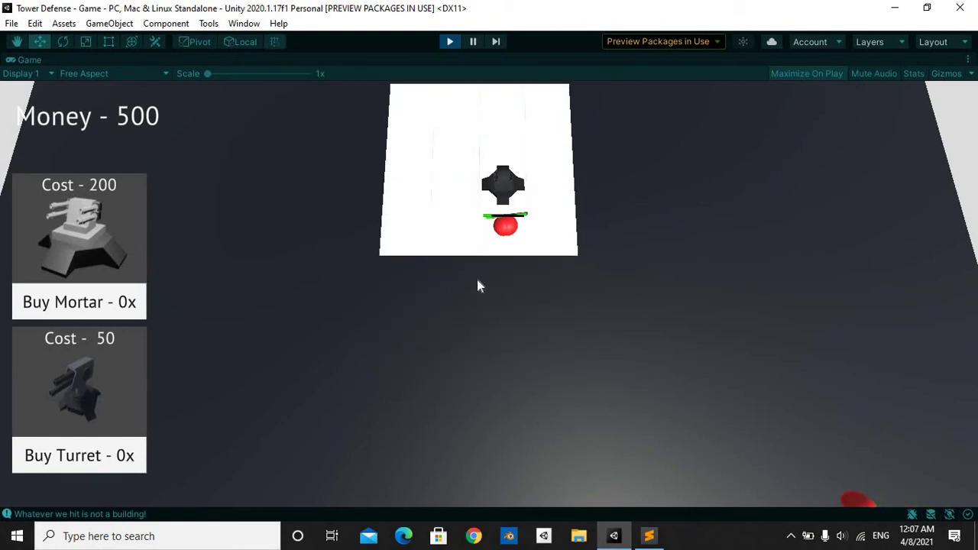
pyautogui.scroll(3, 481, 264)
pyautogui.press('w')
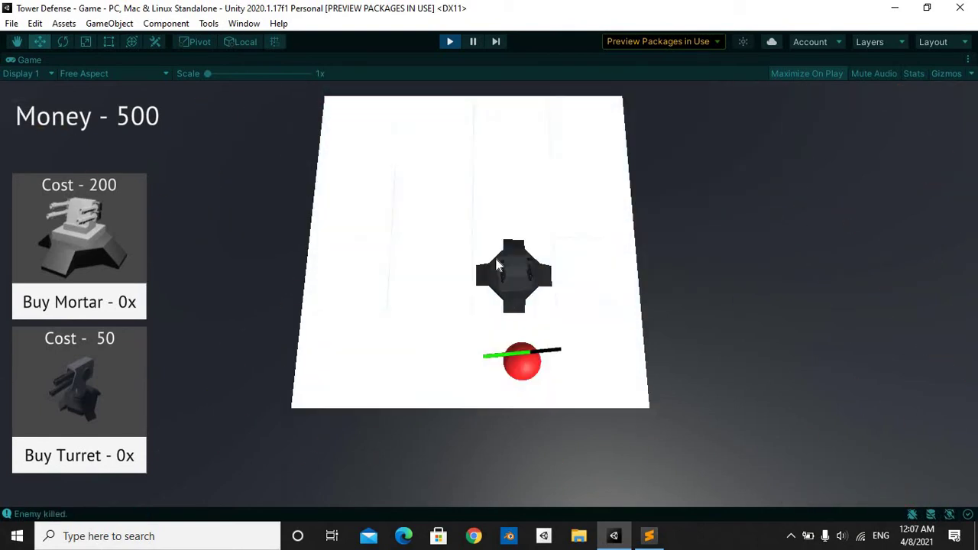
# Examine the mortar's barrels and base up close from different sides while it fights the enemies
pyautogui.press('d')
pyautogui.scroll(5, 484, 307)
pyautogui.press('s')
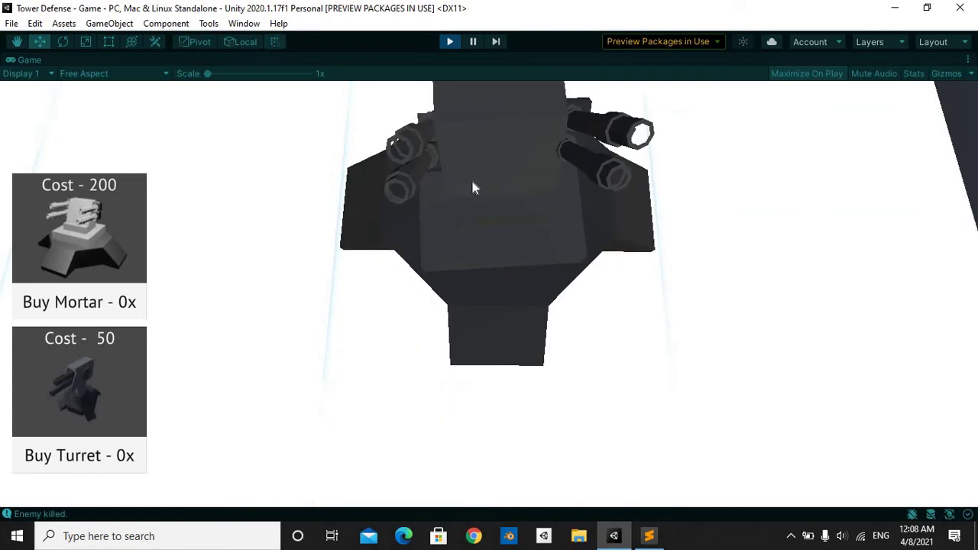
pyautogui.press('w')
pyautogui.press('d')
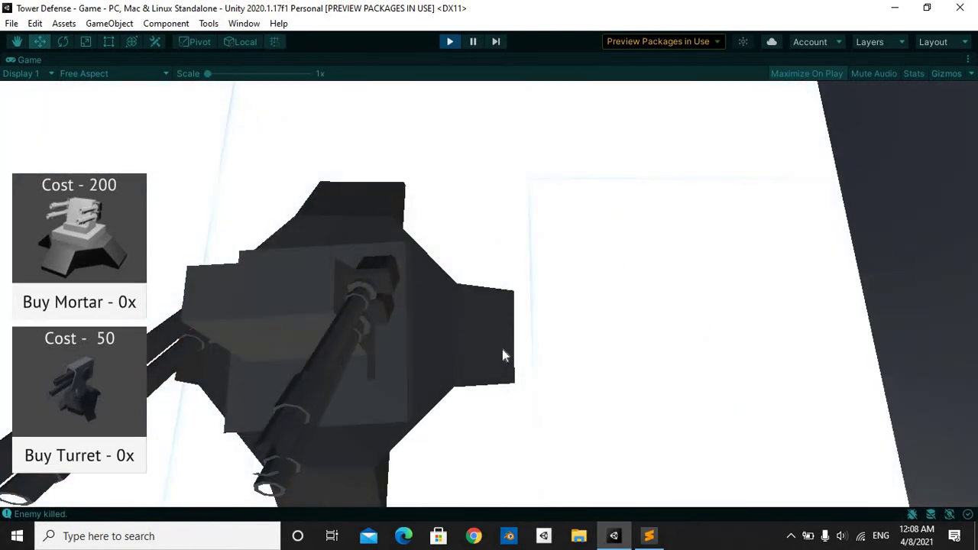
pyautogui.press('s')
pyautogui.press('w')
pyautogui.press('s')
pyautogui.press('a')
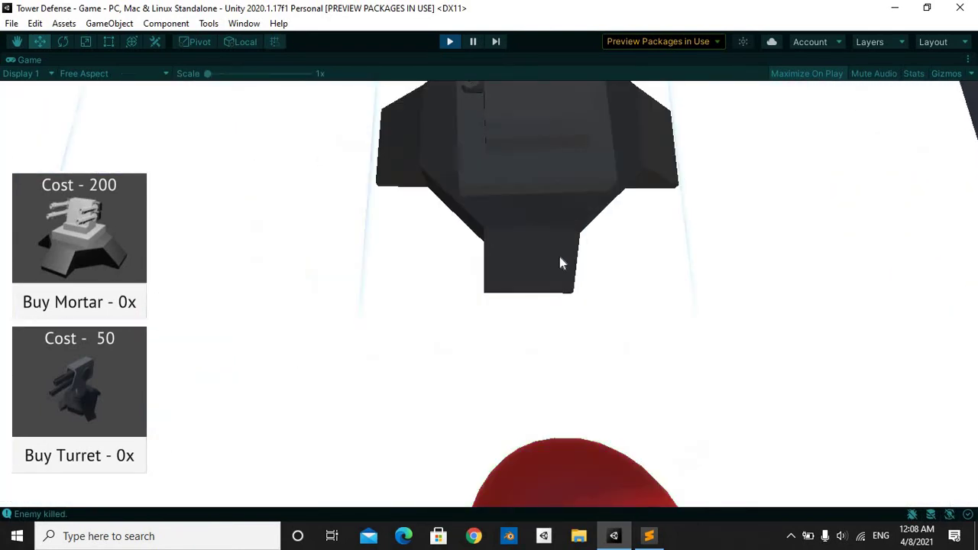
pyautogui.press('a')
pyautogui.press('d')
pyautogui.press('w')
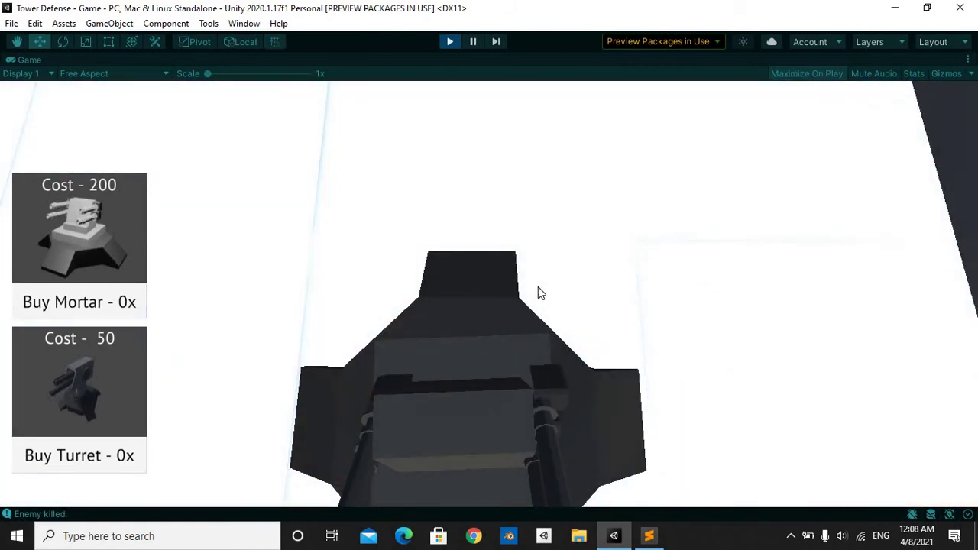
pyautogui.press('a')
pyautogui.scroll(-3, 534, 276)
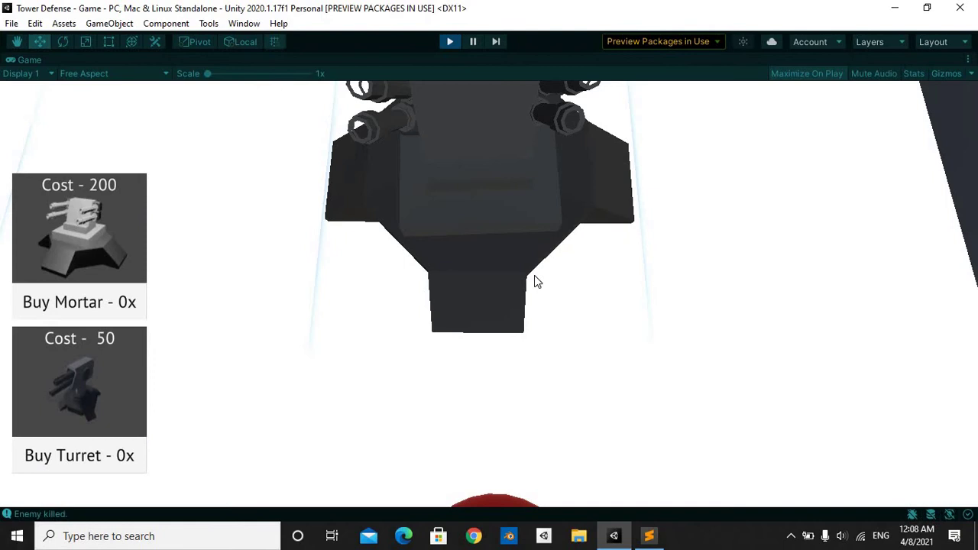
# Compare the mortar's appearance from a distance and up close, and stop play mode
pyautogui.scroll(-3, 535, 277)
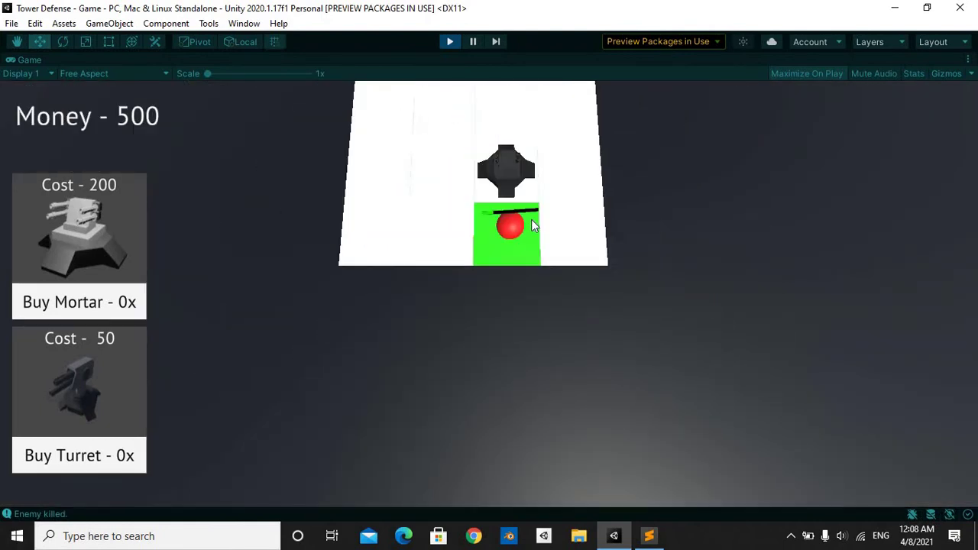
pyautogui.press('w')
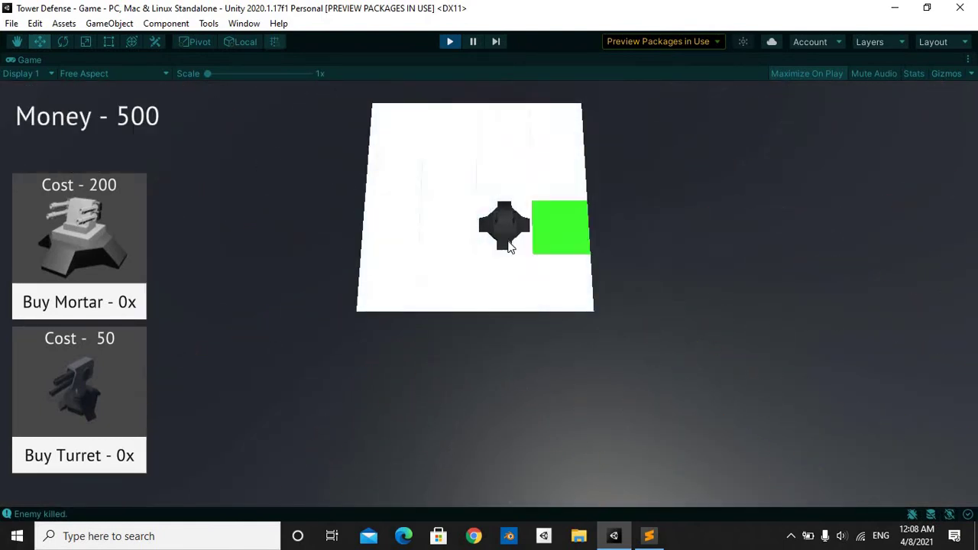
pyautogui.press('s')
pyautogui.press('a')
pyautogui.press('w')
pyautogui.press('d')
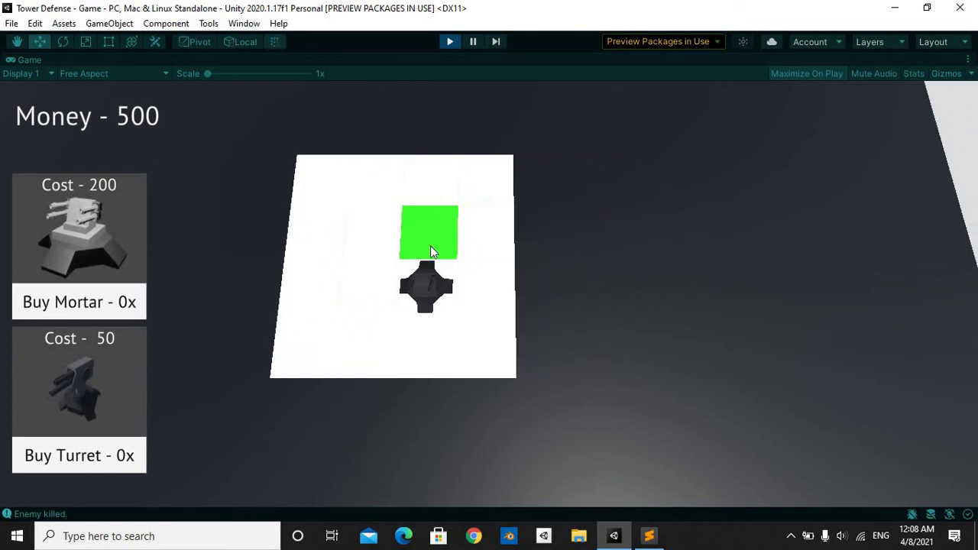
pyautogui.press('a')
pyautogui.press('a')
pyautogui.scroll(4, 515, 299)
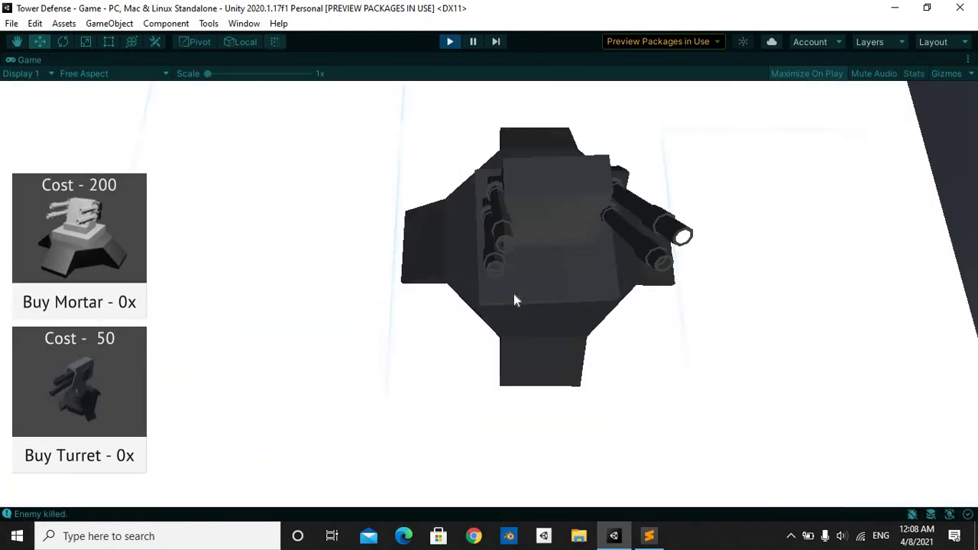
pyautogui.click(451, 43)
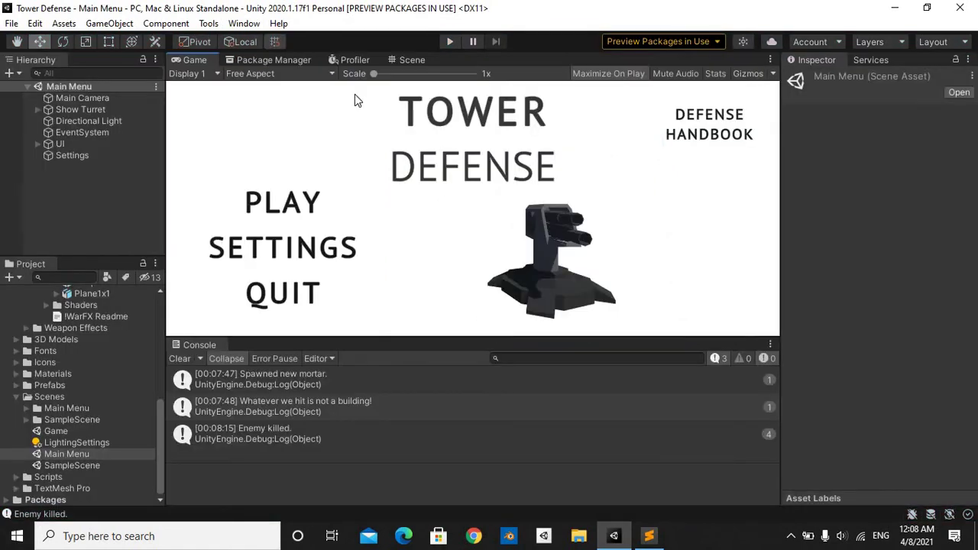
# Examine the Main Menu scene's display turret and camera in the Scene view
pyautogui.click(413, 60)
pyautogui.moveTo(383, 170); pyautogui.dragTo(306, 235, button='right')
pyautogui.press('w')
pyautogui.press('s')
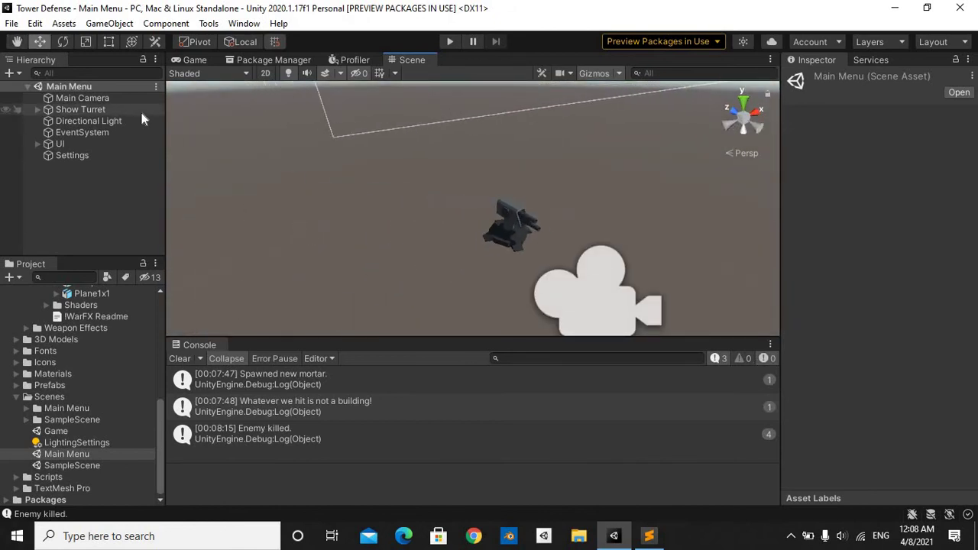
# Run the Main Menu scene in the Game view to watch the display turret rotate, and stop it
pyautogui.click(193, 59)
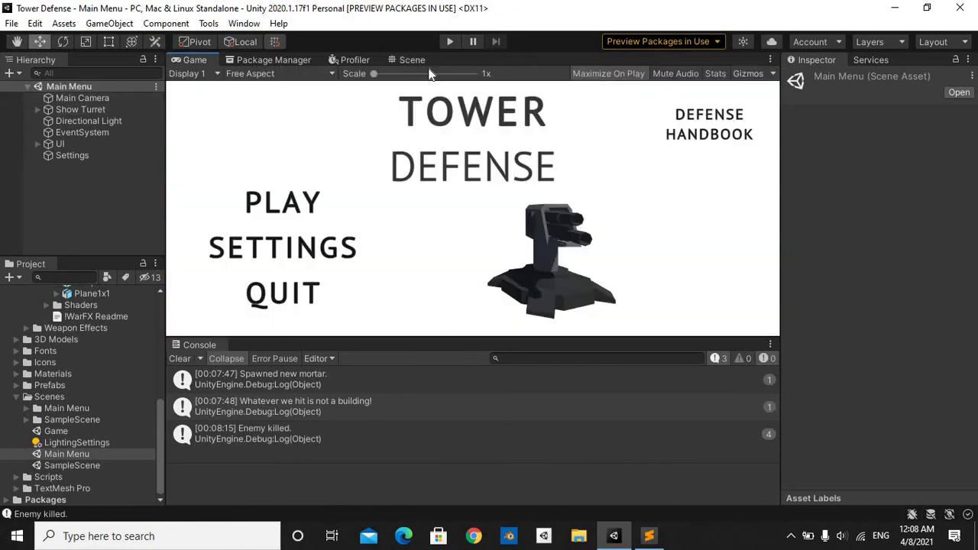
pyautogui.click(451, 42)
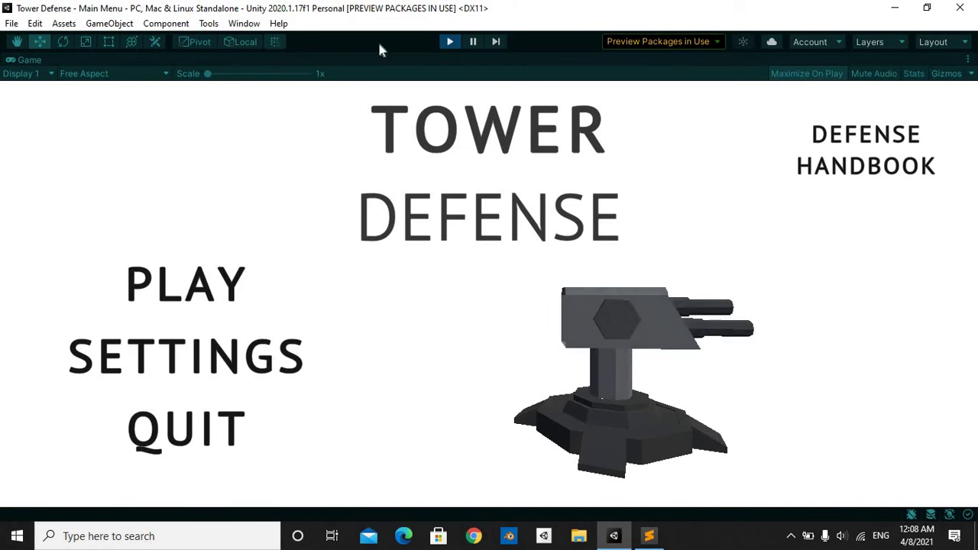
pyautogui.click(449, 42)
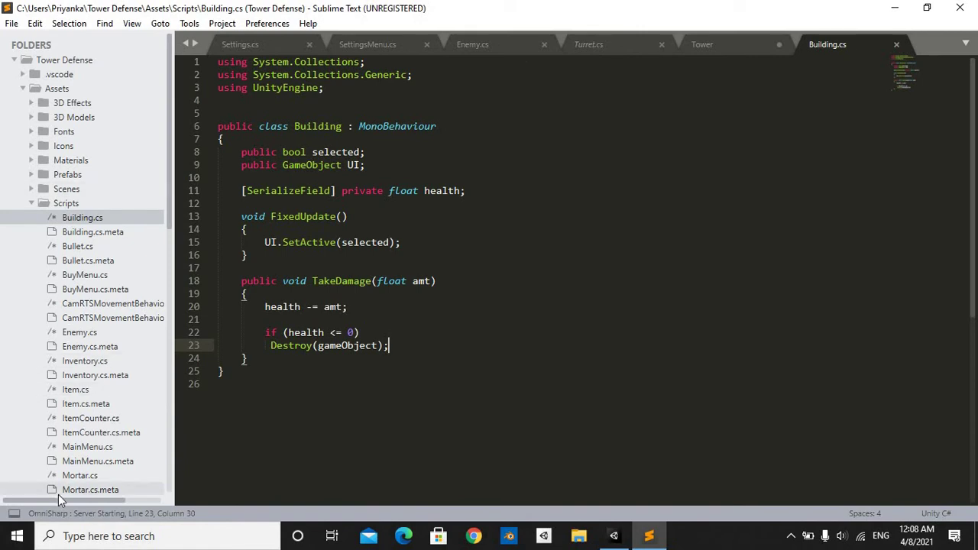
# Open Rotator.cs from the Scripts folder in Sublime Text and read through its rotation code
pyautogui.scroll(-7, 55, 412)
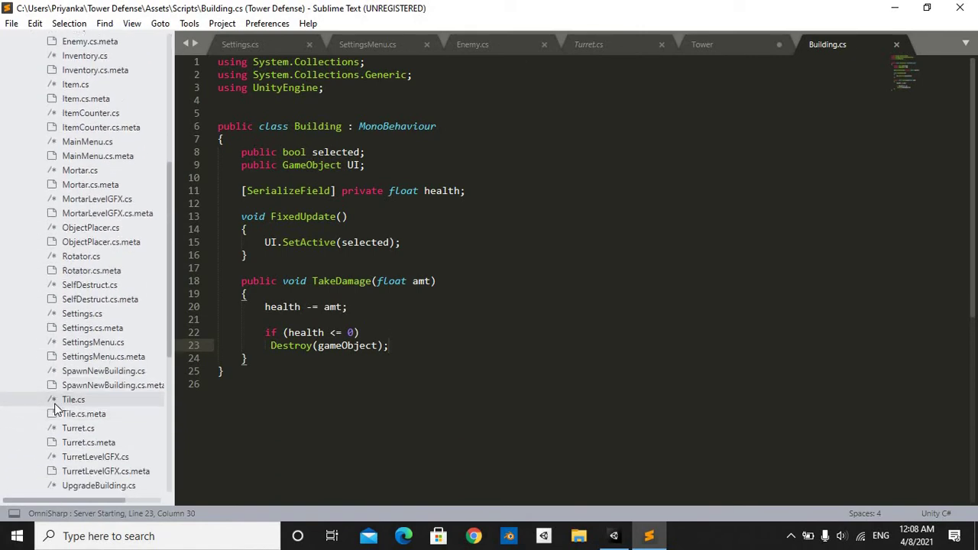
pyautogui.scroll(-5, 53, 401)
pyautogui.scroll(2, 68, 285)
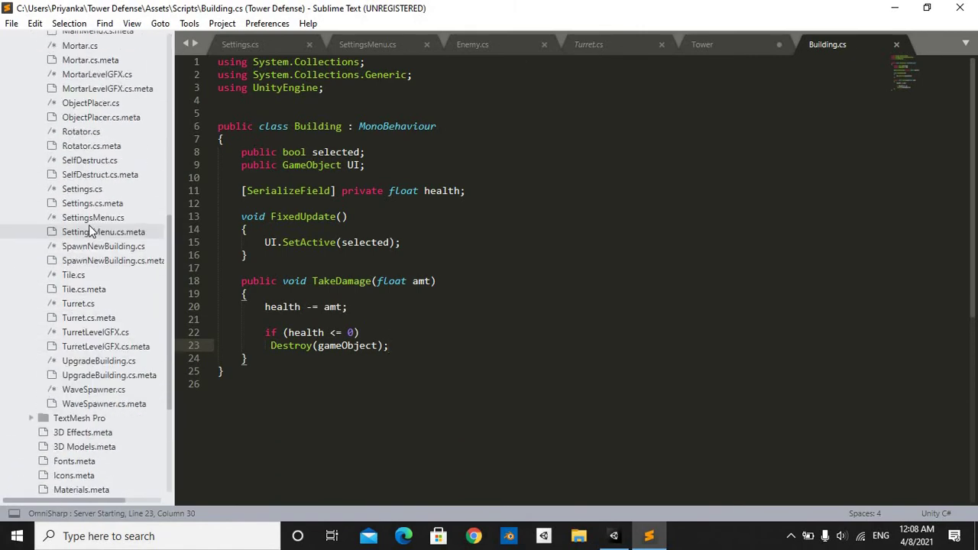
pyautogui.click(98, 133)
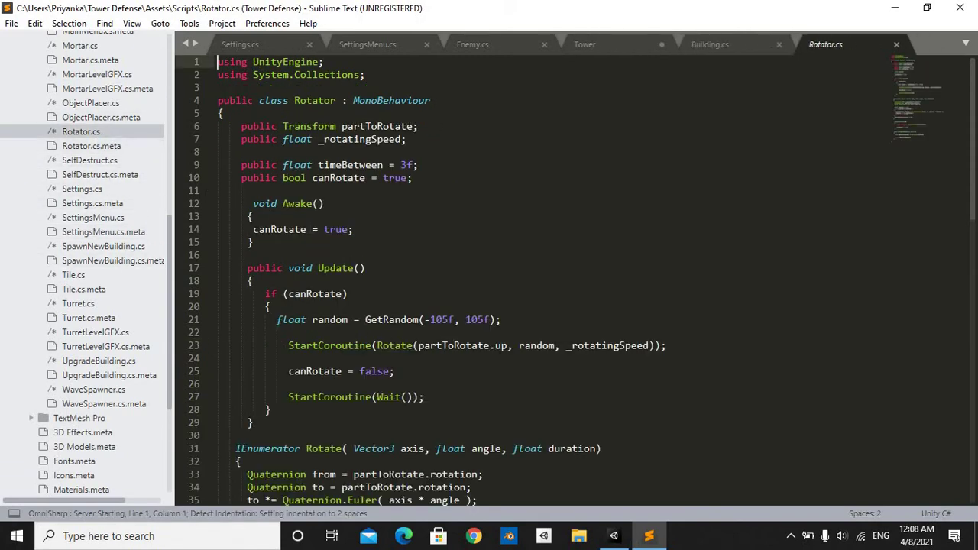
pyautogui.scroll(-9, 573, 281)
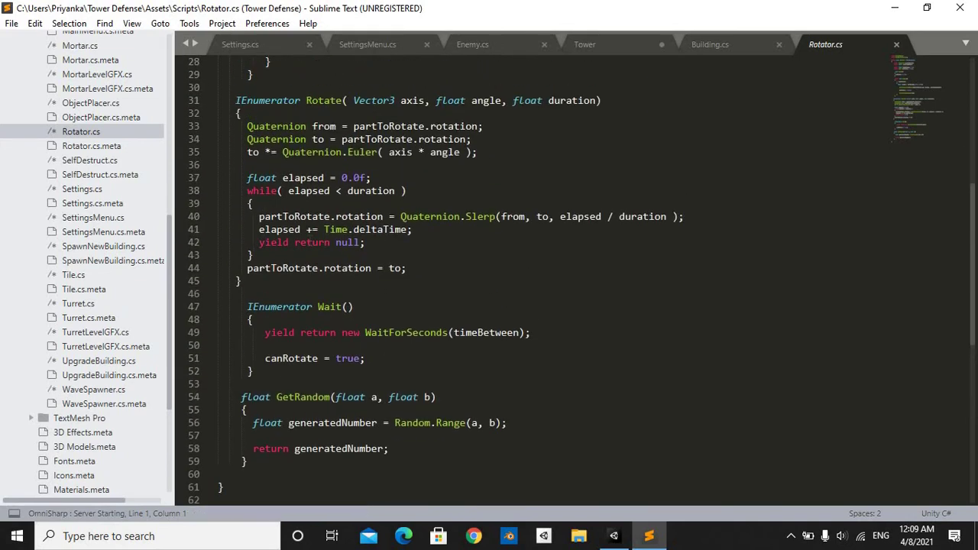
pyautogui.scroll(9, 573, 281)
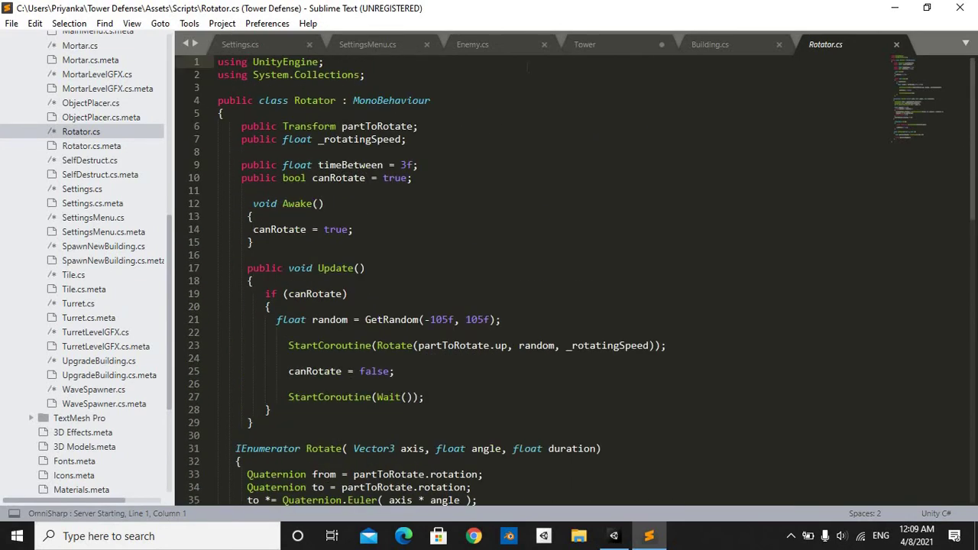
# Switch back to Unity and select the display turret's barrel in the Scene view
pyautogui.click(899, 8)
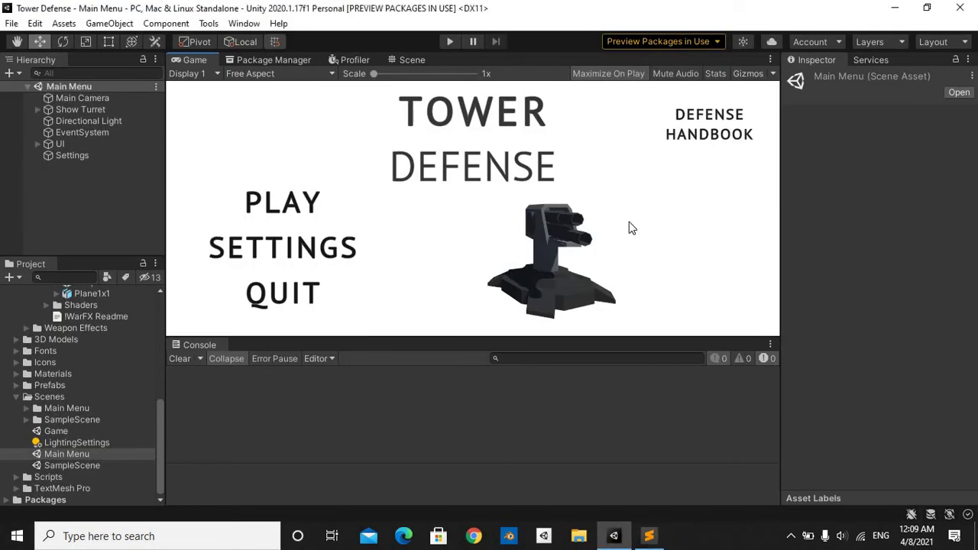
pyautogui.click(413, 60)
pyautogui.click(501, 197)
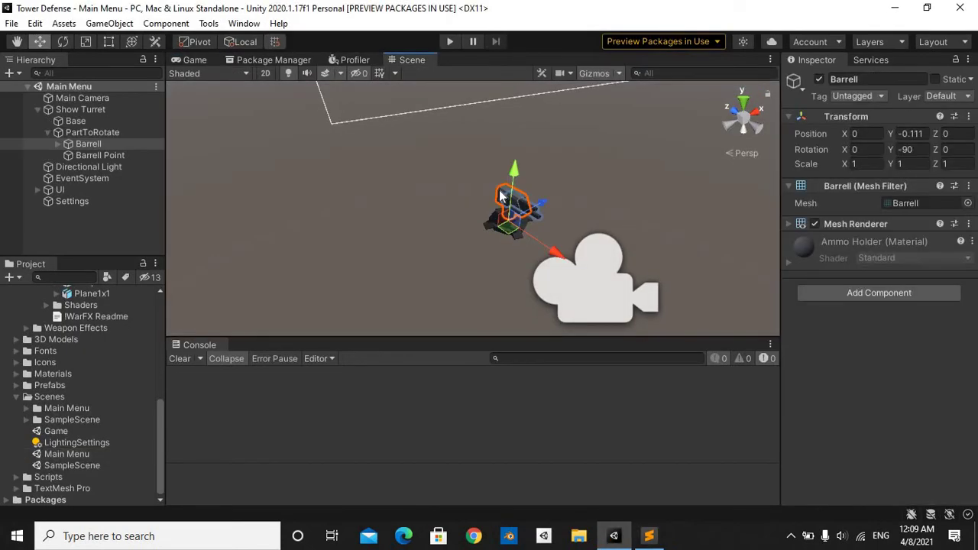
pyautogui.moveTo(554, 171); pyautogui.dragTo(593, 168, button='right')
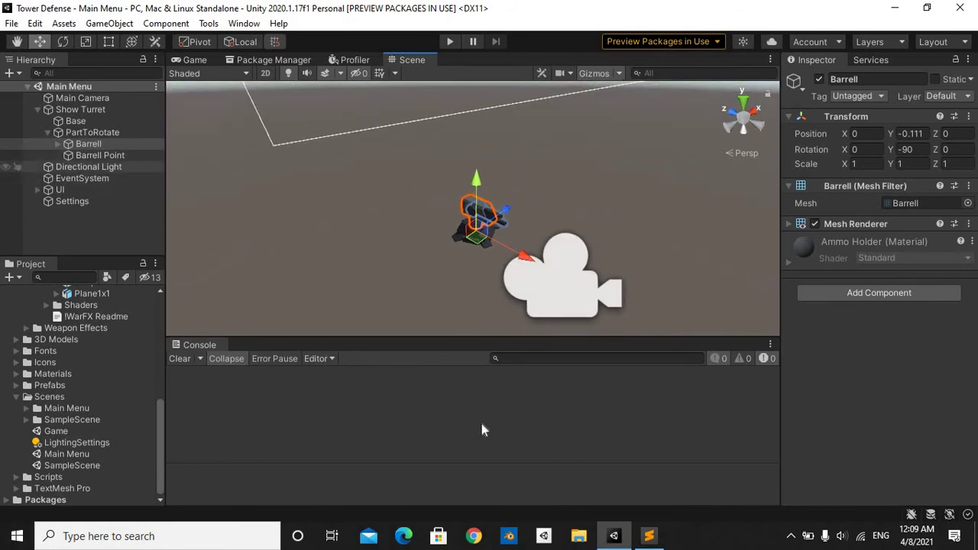
# Review the Update method and Rotate coroutine in Rotator.cs in Sublime Text, and return to the turret in Unity's Scene view
pyautogui.click(649, 535)
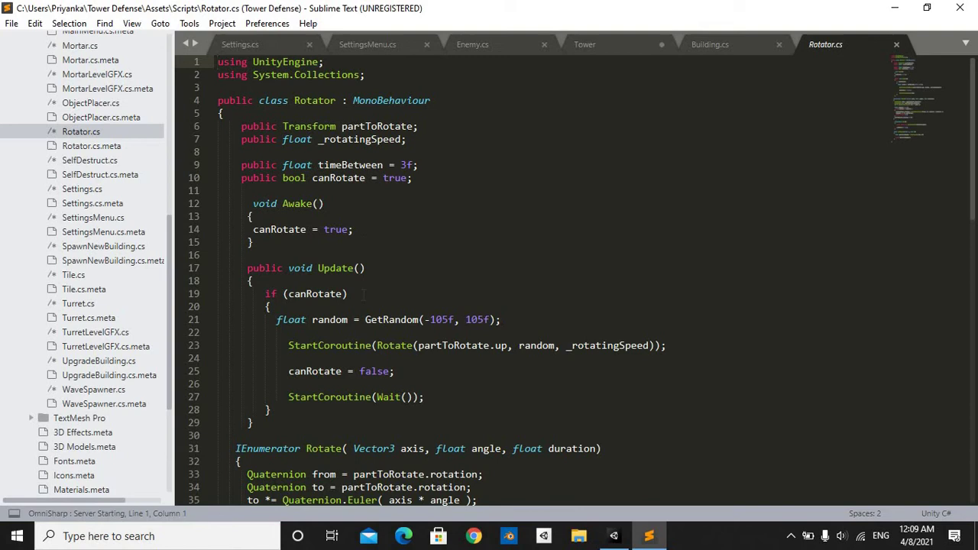
pyautogui.scroll(-5, 435, 281)
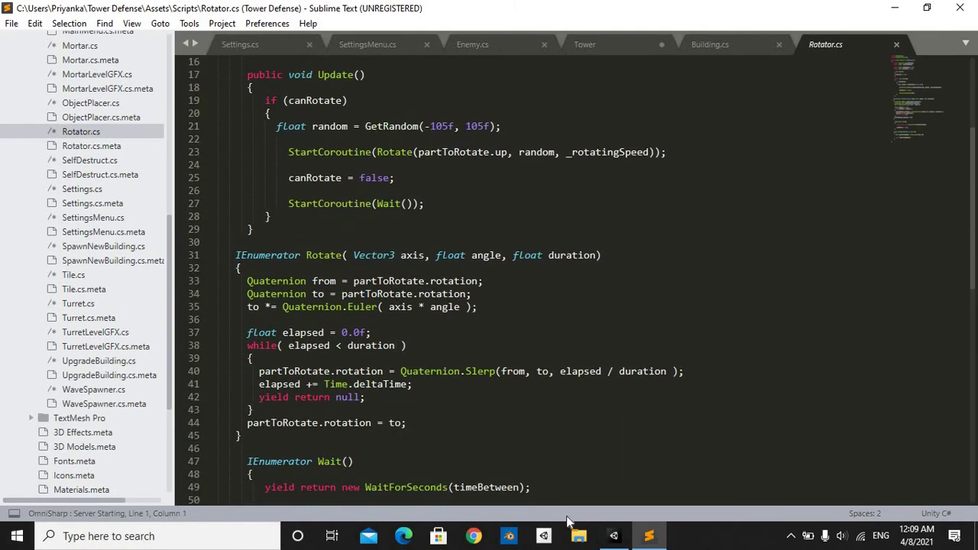
pyautogui.click(614, 535)
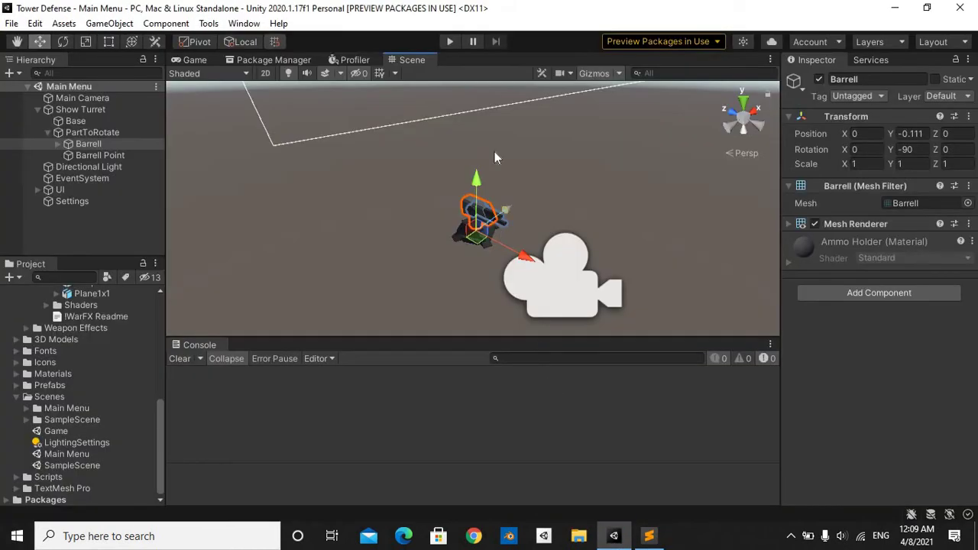
pyautogui.keyDown('alt'); pyautogui.moveTo(494, 151); pyautogui.dragTo(502, 143); pyautogui.keyUp('alt')
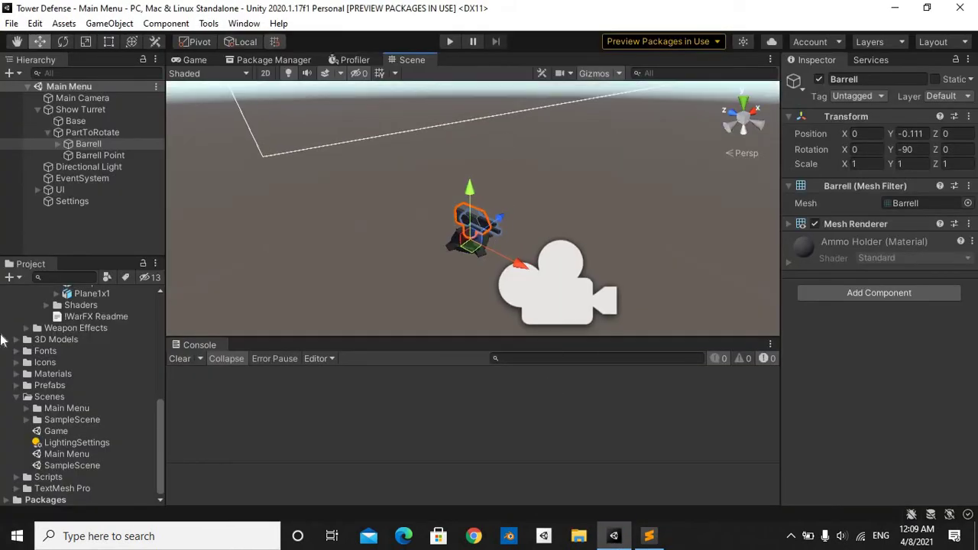
# Collapse the expanded 3D Effects and Scenes folders in the project's assets
pyautogui.scroll(10, 30, 351)
pyautogui.click(36, 328)
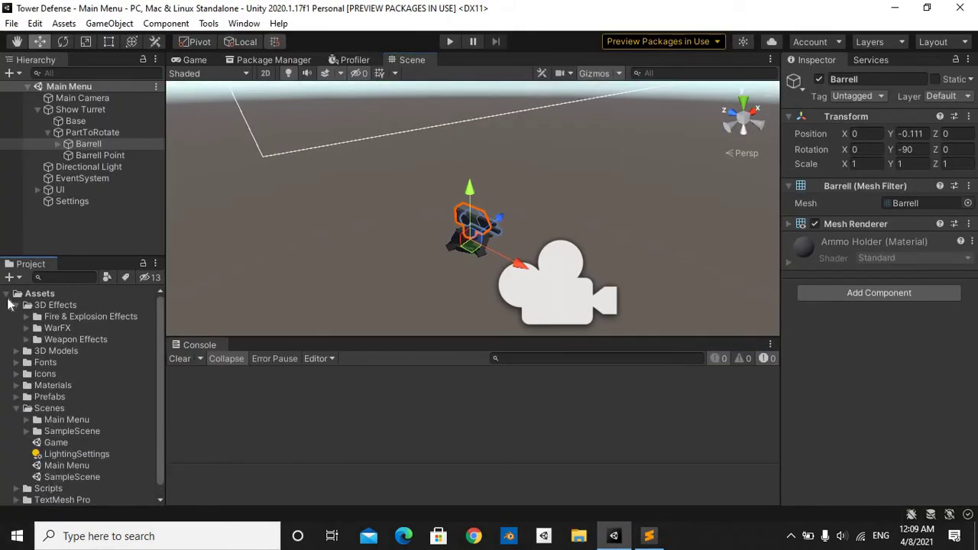
pyautogui.click(16, 305)
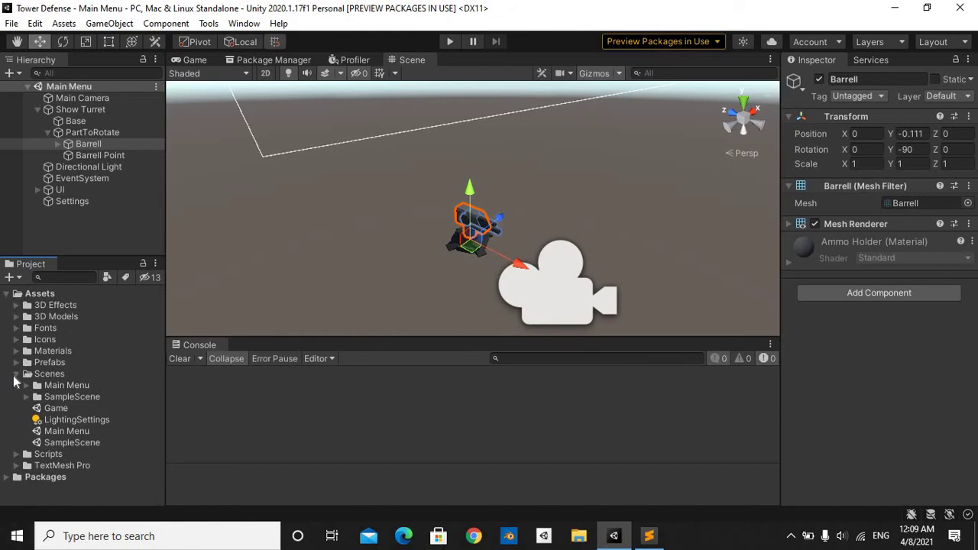
pyautogui.click(16, 375)
pyautogui.moveTo(393, 219); pyautogui.dragTo(373, 218, button='right')
pyautogui.press('w')
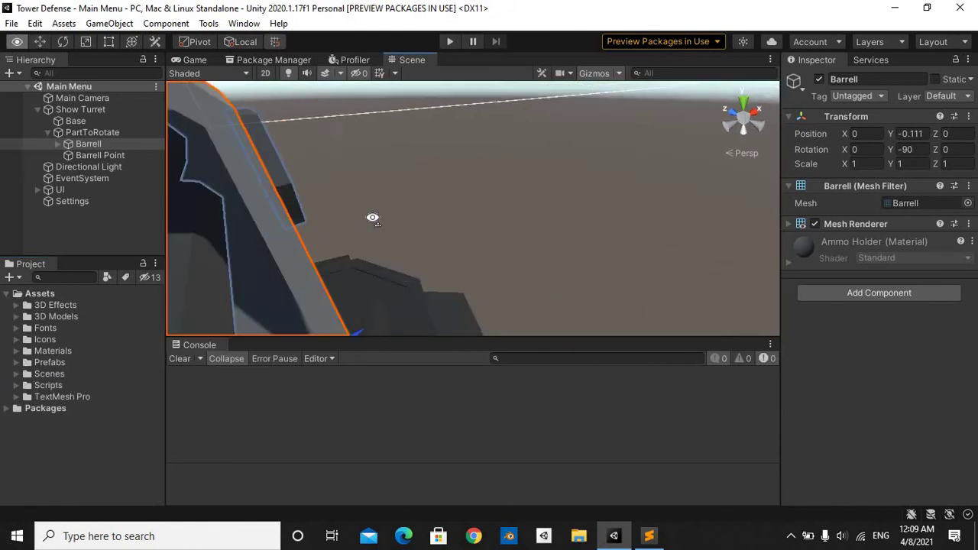
pyautogui.press('f')
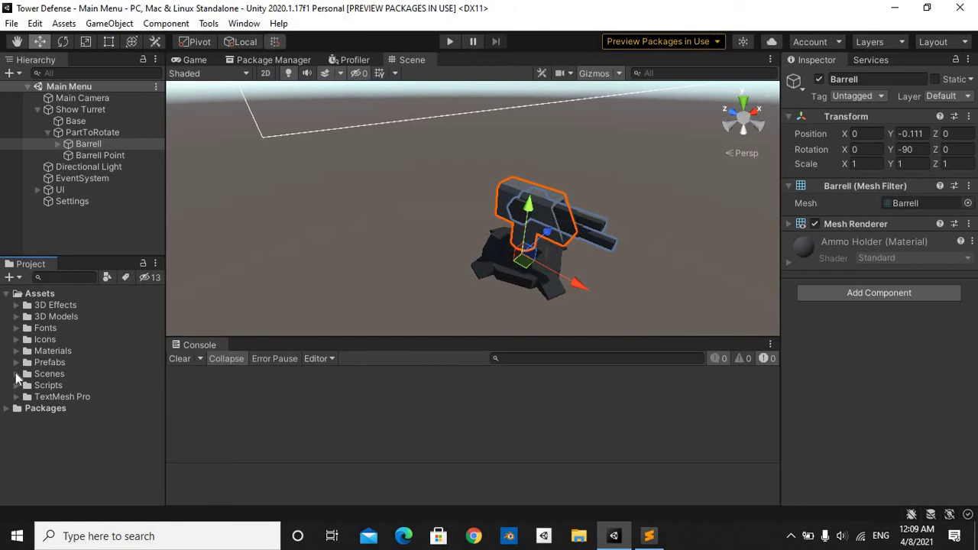
# Open the Game scene from the Scenes folder, then select and frame the first enemy in the Scene view
pyautogui.click(16, 375)
pyautogui.doubleClick(56, 409)
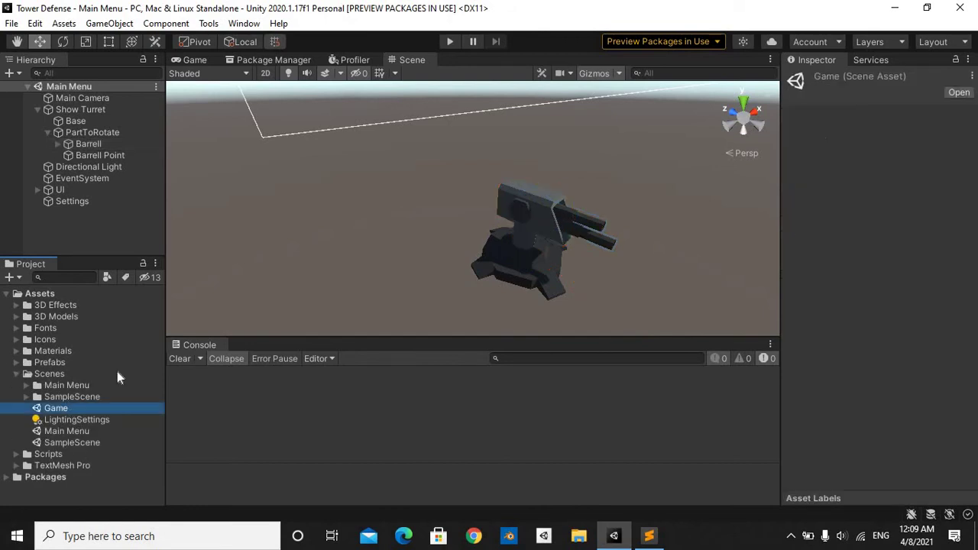
pyautogui.moveTo(402, 253); pyautogui.dragTo(294, 217, button='right')
pyautogui.press('s')
pyautogui.press('w')
pyautogui.click(71, 180)
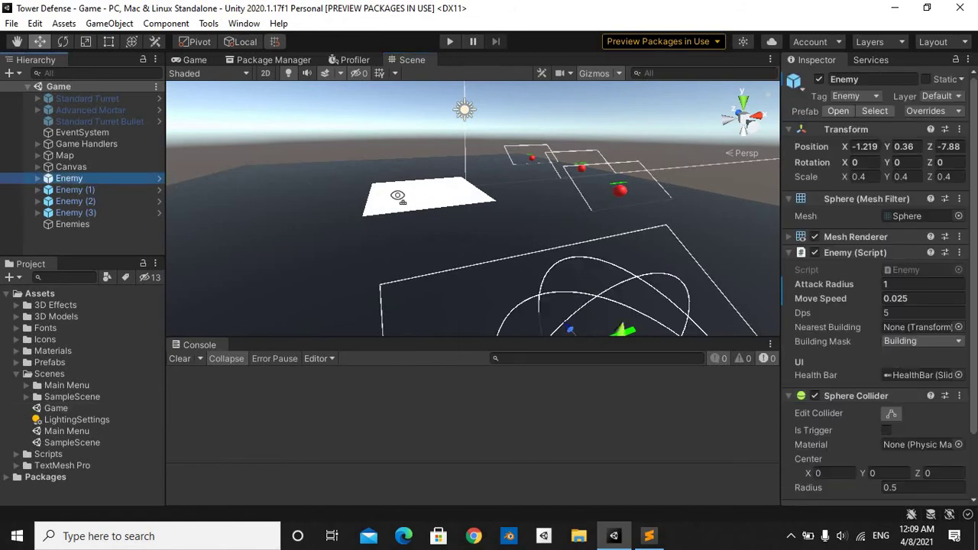
pyautogui.press('f')
pyautogui.keyDown('alt'); pyautogui.moveTo(428, 229); pyautogui.dragTo(511, 268); pyautogui.keyUp('alt')
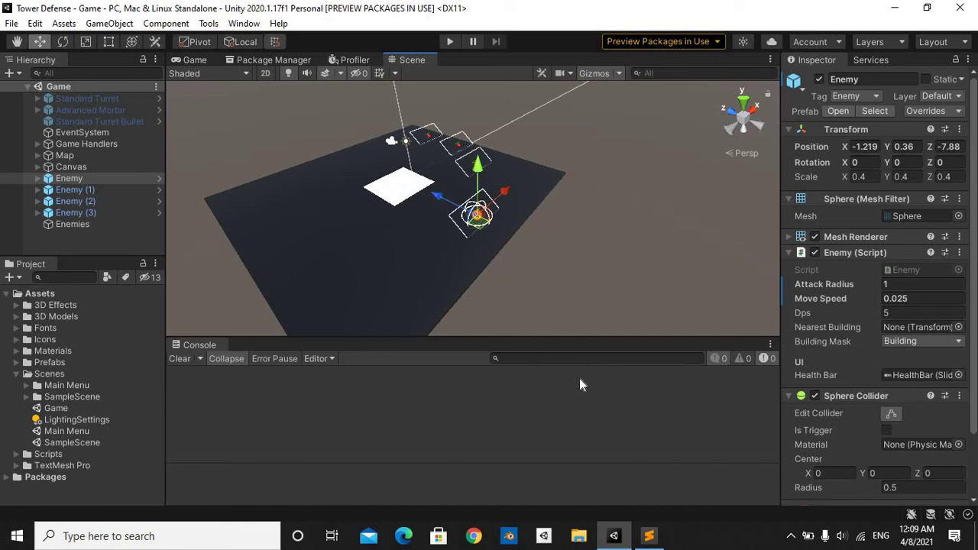
# Open Enemy.cs in Sublime Text and read through its variables, building search, movement and attack code
pyautogui.click(649, 535)
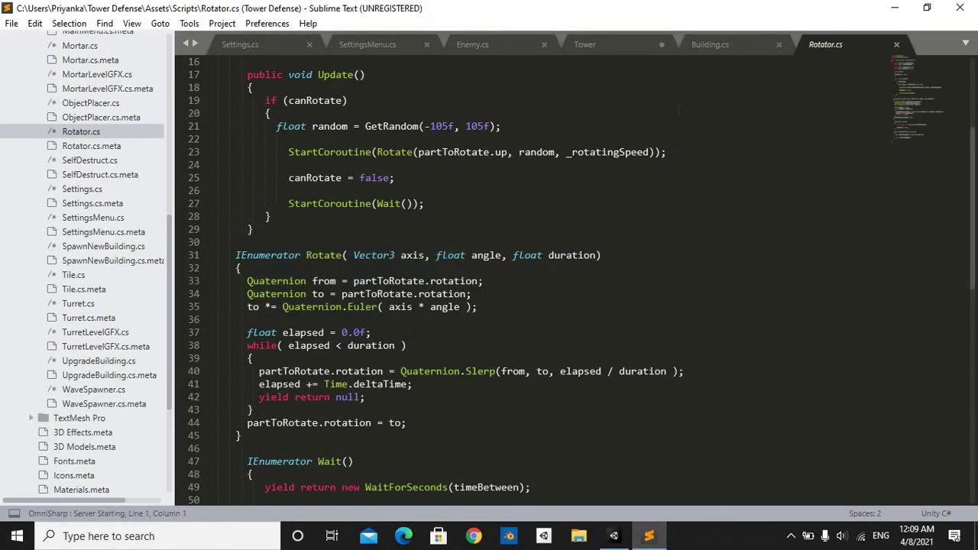
pyautogui.click(469, 45)
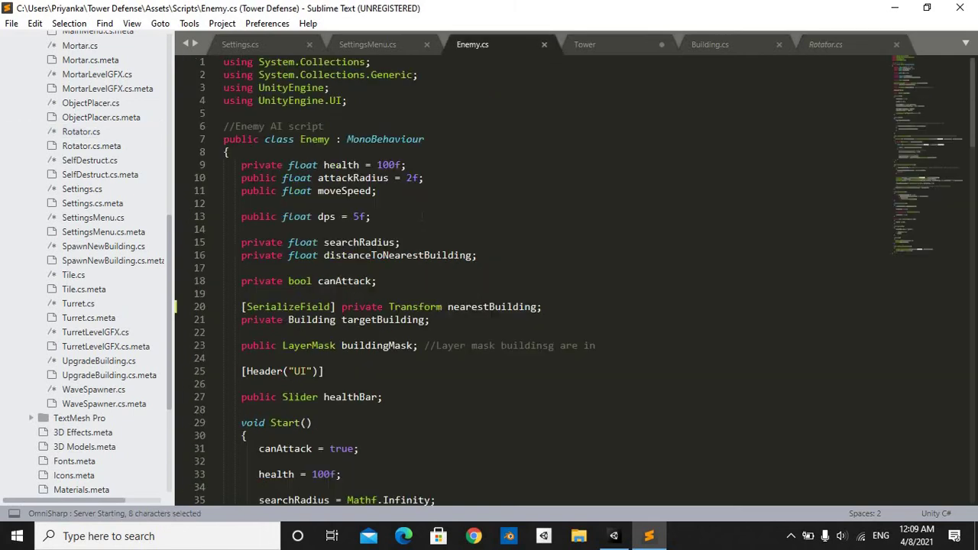
pyautogui.scroll(-7, 422, 221)
pyautogui.scroll(7, 423, 222)
pyautogui.scroll(-1, 423, 222)
pyautogui.scroll(-7, 423, 220)
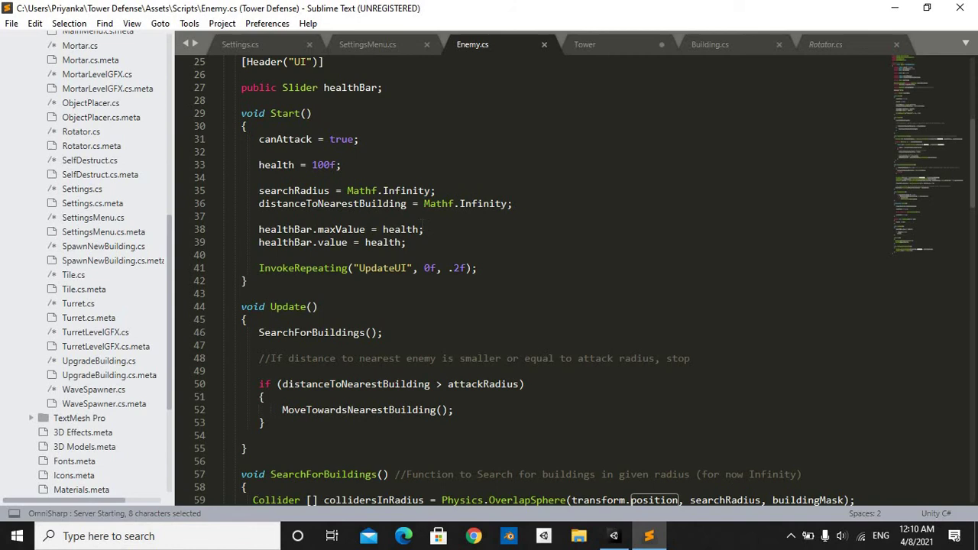
pyautogui.scroll(-7, 422, 224)
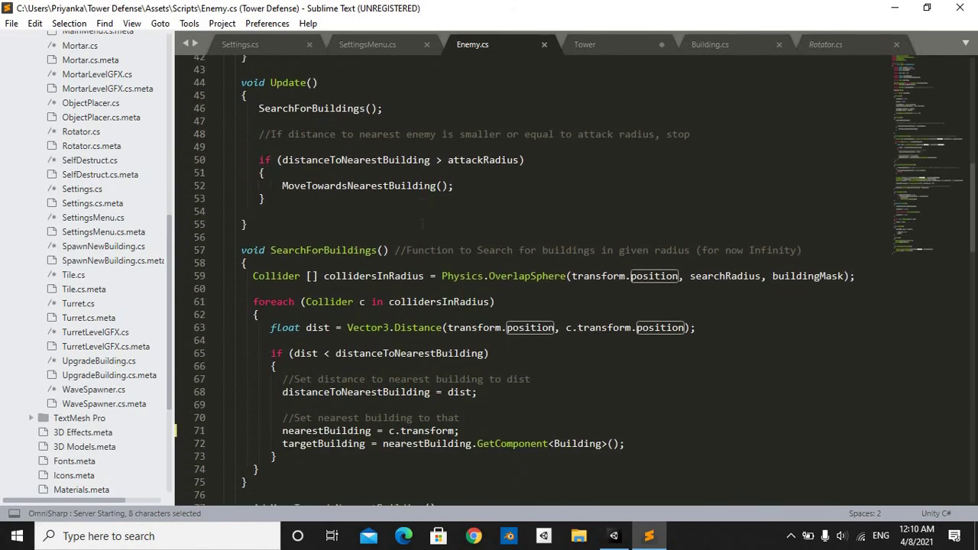
pyautogui.scroll(-6, 423, 224)
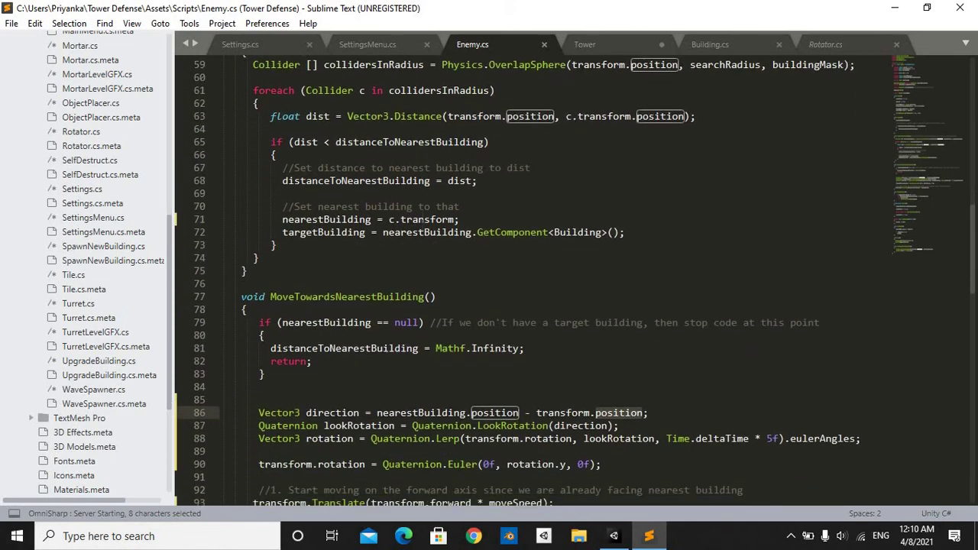
pyautogui.scroll(-6, 423, 224)
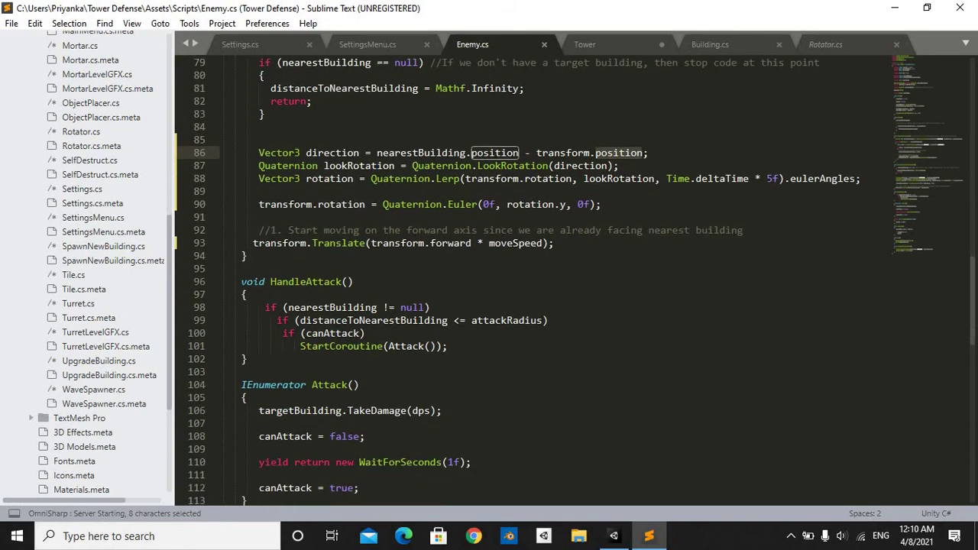
pyautogui.scroll(9, 423, 224)
pyautogui.scroll(1, 575, 281)
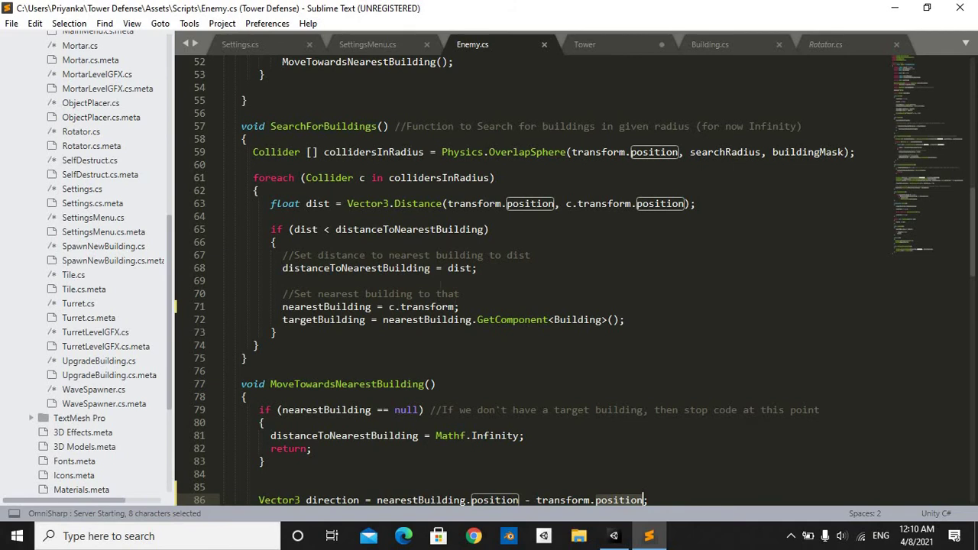
pyautogui.scroll(-1, 461, 285)
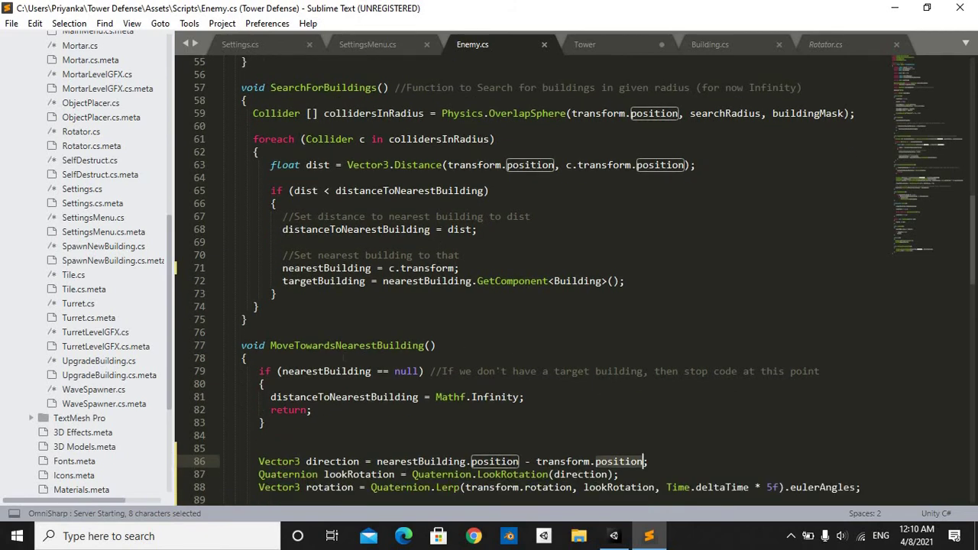
pyautogui.scroll(-3, 342, 350)
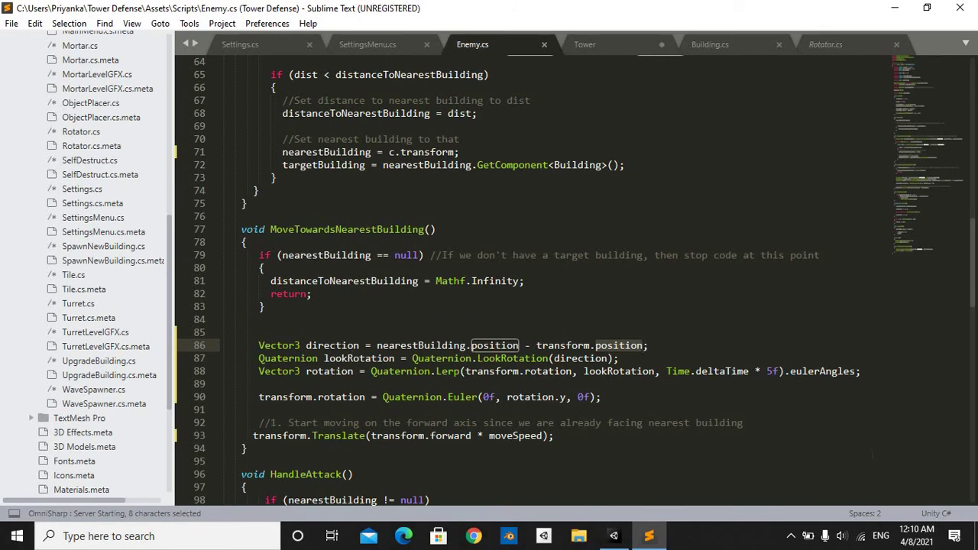
# Switch back to Unity and get a close view of the first enemy with the Rotate tool active
pyautogui.hotkey('alt', 'Tab')
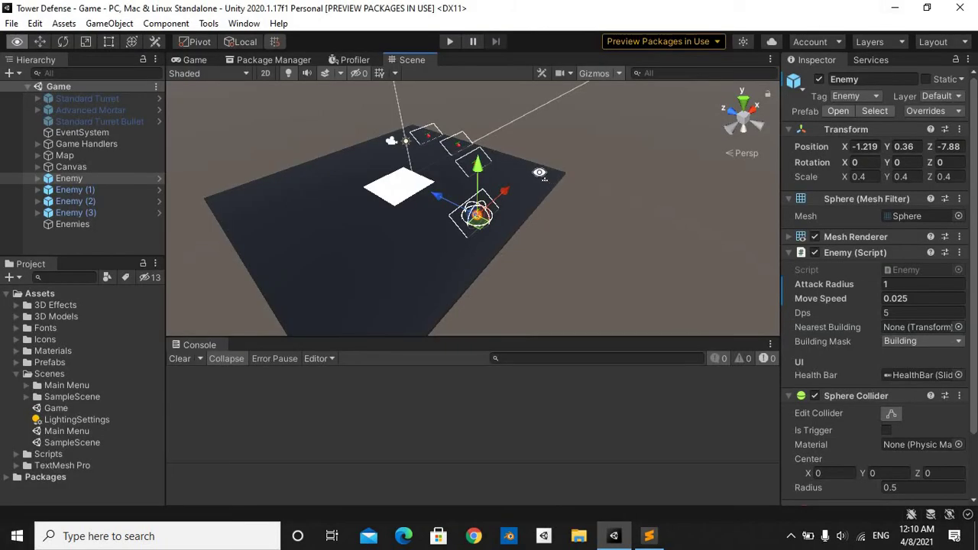
pyautogui.press('w')
pyautogui.moveTo(539, 173); pyautogui.dragTo(528, 293, button='right')
pyautogui.press('s')
pyautogui.press('e')
pyautogui.moveTo(561, 257)
pyautogui.mouseDown(button='right')
pyautogui.moveTo(434, 271)
pyautogui.moveTo(408, 263)
pyautogui.moveTo(515, 228)
pyautogui.moveTo(544, 284)
pyautogui.moveTo(543, 257)
pyautogui.mouseUp(button='right')
pyautogui.press('w')
pyautogui.press('s')
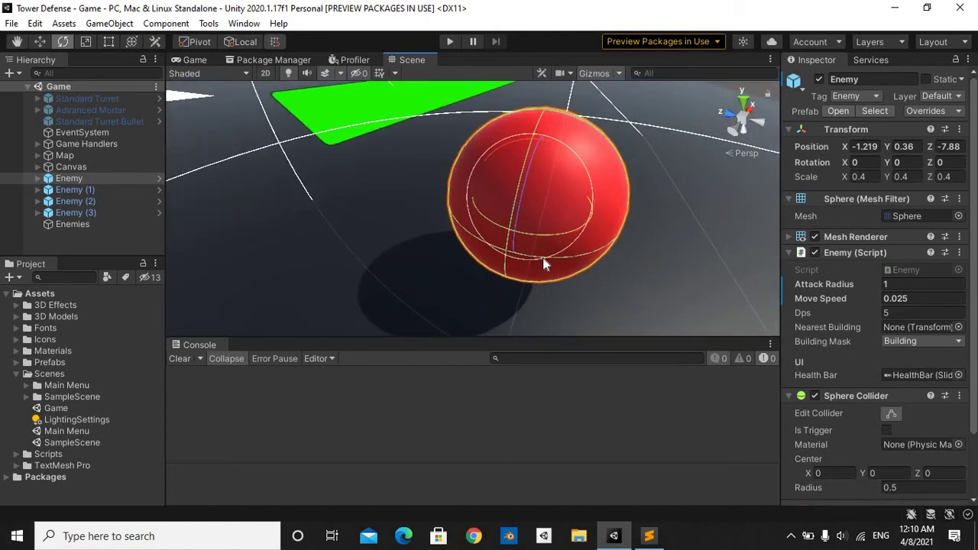
pyautogui.moveTo(543, 260); pyautogui.dragTo(472, 250)
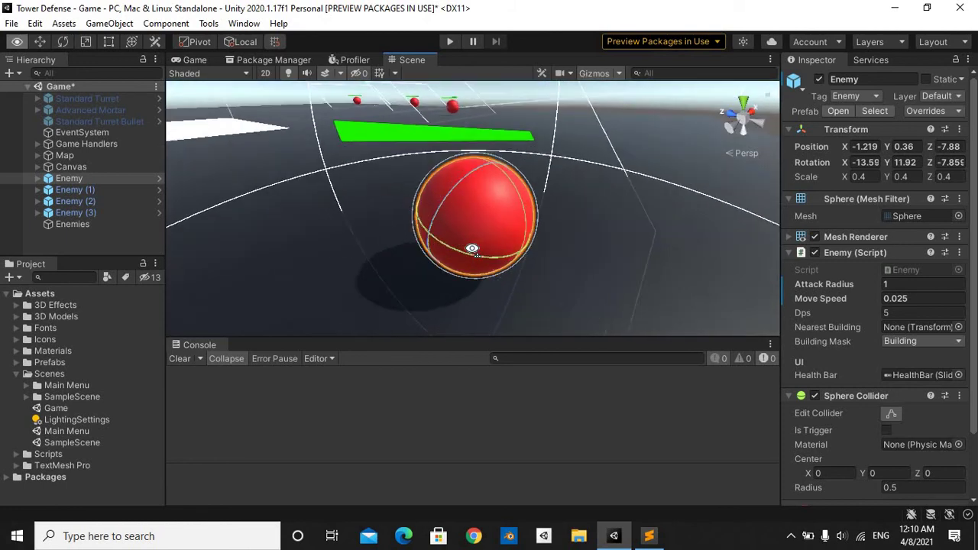
pyautogui.moveTo(473, 249); pyautogui.dragTo(471, 258, button='right')
pyautogui.press('w')
pyautogui.hotkey('ctrl', 'z')
pyautogui.moveTo(485, 240)
pyautogui.mouseDown()
pyautogui.moveTo(454, 243)
pyautogui.moveTo(494, 227)
pyautogui.mouseUp()
pyautogui.hotkey('ctrl', 'z')
# Rotate the first enemy to about -7.5 degrees on its Y axis and activate the Move tool
pyautogui.moveTo(497, 225); pyautogui.dragTo(451, 261, button='right')
pyautogui.press('w')
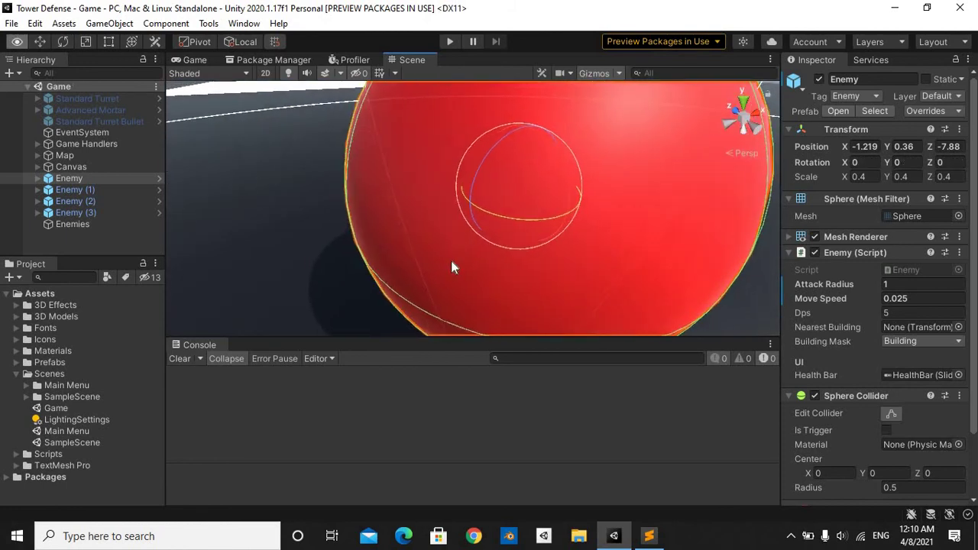
pyautogui.keyDown('alt'); pyautogui.moveTo(453, 266); pyautogui.dragTo(430, 276); pyautogui.keyUp('alt')
pyautogui.keyDown('alt'); pyautogui.scroll(-10, 544, 260); pyautogui.keyUp('alt')
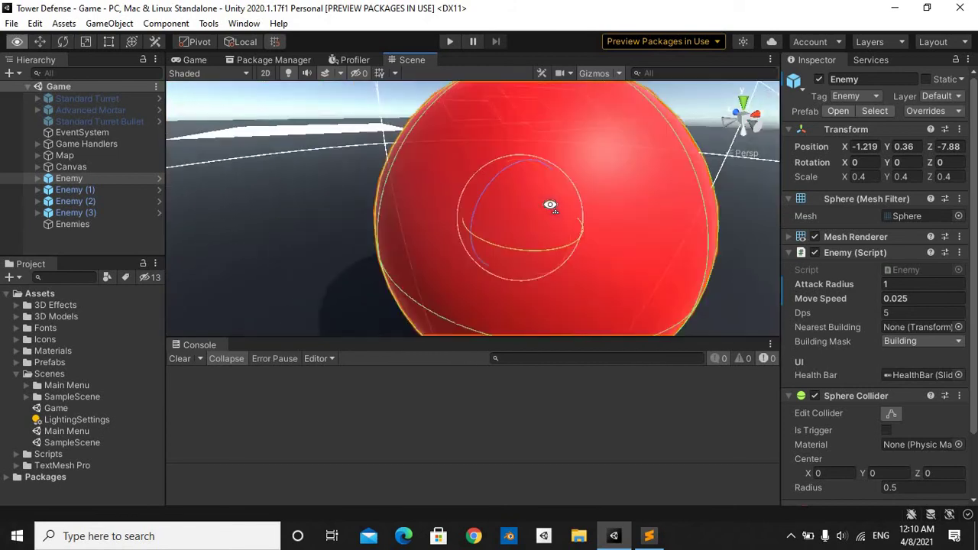
pyautogui.press('e')
pyautogui.keyDown('alt'); pyautogui.scroll(-5, 493, 245); pyautogui.keyUp('alt')
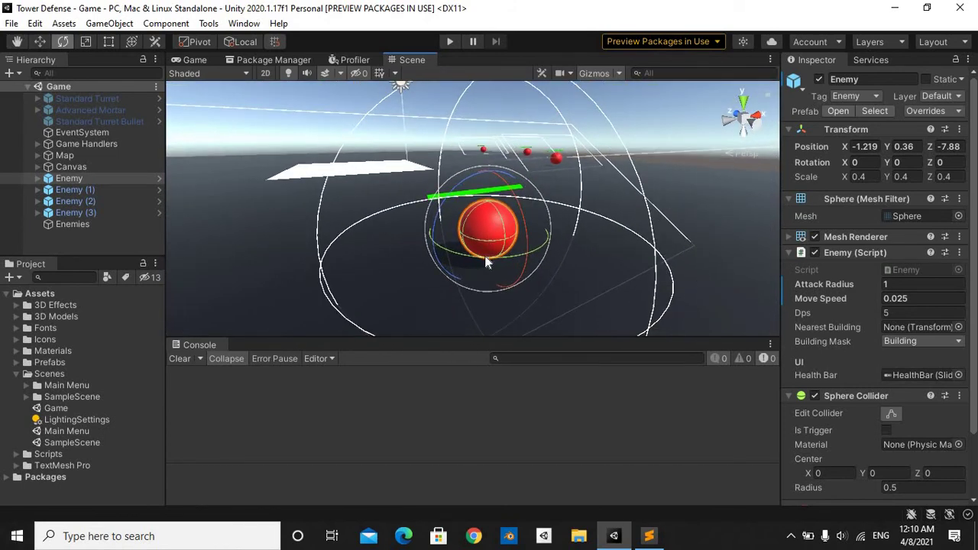
pyautogui.moveTo(487, 261)
pyautogui.mouseDown()
pyautogui.moveTo(365, 227)
pyautogui.moveTo(184, 224)
pyautogui.moveTo(565, 264)
pyautogui.moveTo(597, 253)
pyautogui.moveTo(495, 261)
pyautogui.mouseUp()
pyautogui.press('w')
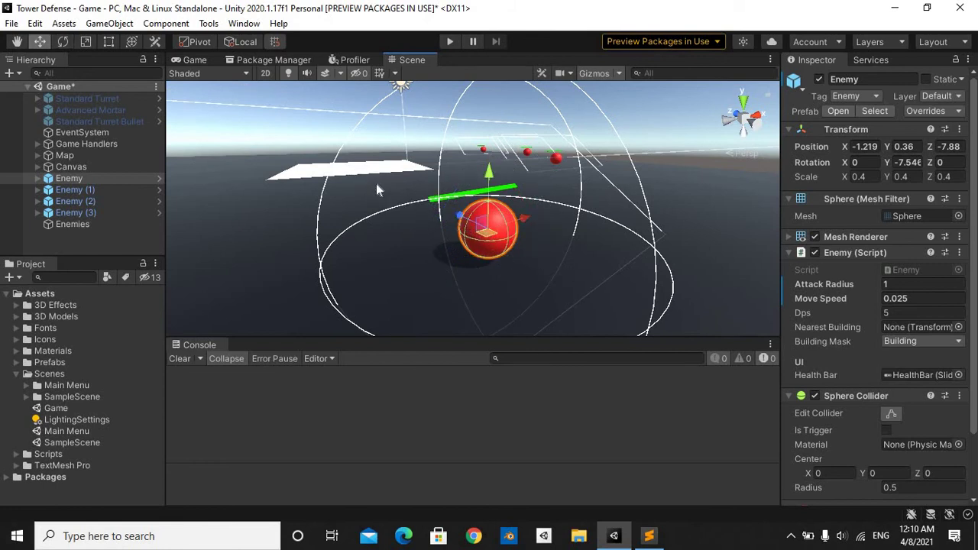
# Examine the rotated enemy's local axes and health bar from several angles in the Scene view
pyautogui.press('w')
pyautogui.moveTo(543, 251); pyautogui.dragTo(593, 285, button='right')
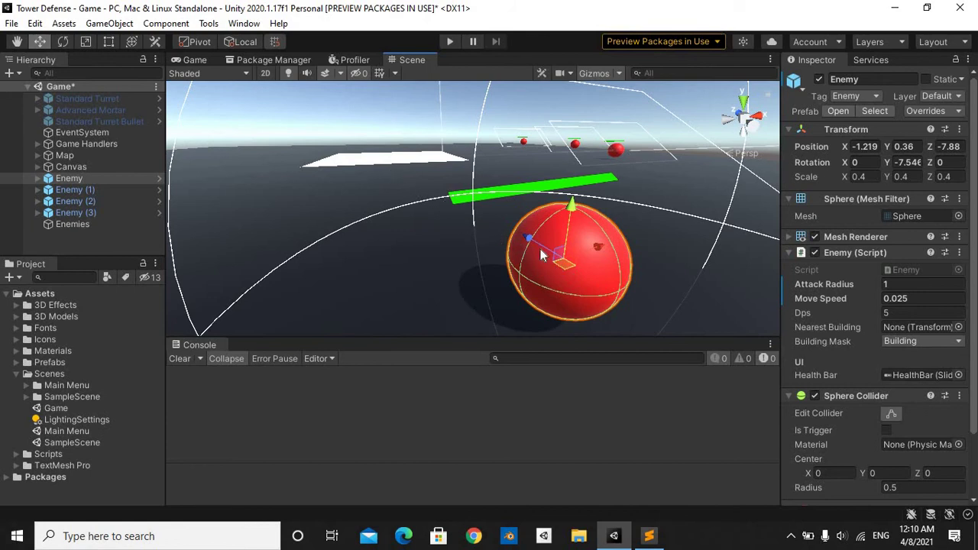
pyautogui.press('w')
pyautogui.moveTo(573, 260); pyautogui.dragTo(595, 259, button='right')
pyautogui.press('s')
pyautogui.keyDown('alt'); pyautogui.moveTo(595, 260); pyautogui.dragTo(626, 247); pyautogui.keyUp('alt')
pyautogui.keyDown('alt'); pyautogui.moveTo(707, 245); pyautogui.dragTo(753, 251); pyautogui.keyUp('alt')
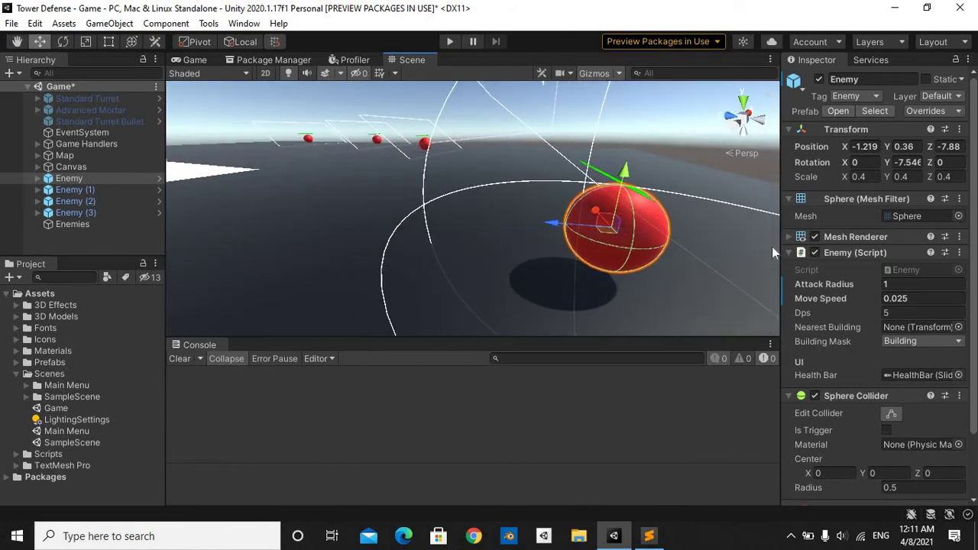
pyautogui.keyDown('alt'); pyautogui.moveTo(478, 224); pyautogui.dragTo(573, 295); pyautogui.keyUp('alt')
pyautogui.press('f')
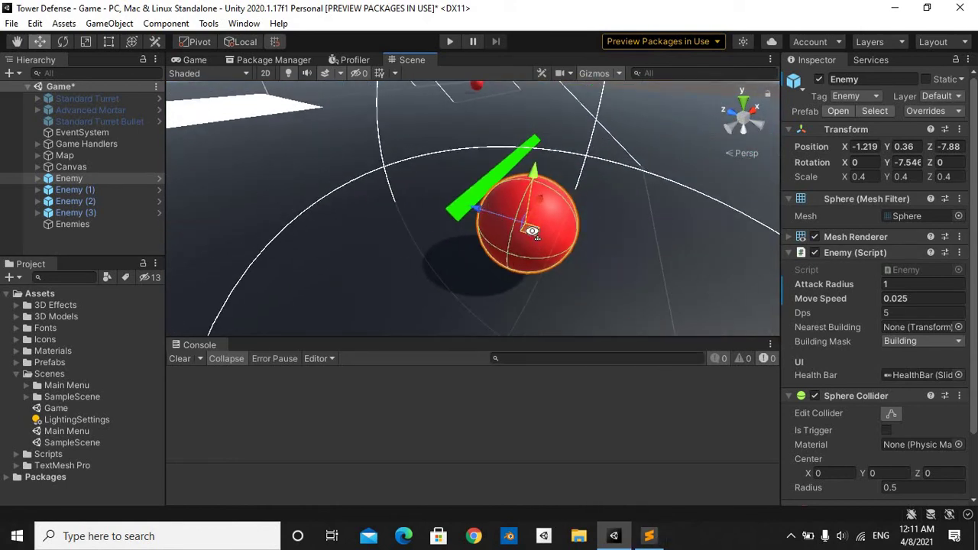
pyautogui.keyDown('alt'); pyautogui.moveTo(532, 234); pyautogui.dragTo(521, 219); pyautogui.keyUp('alt')
pyautogui.moveTo(522, 218); pyautogui.dragTo(522, 219, button='right')
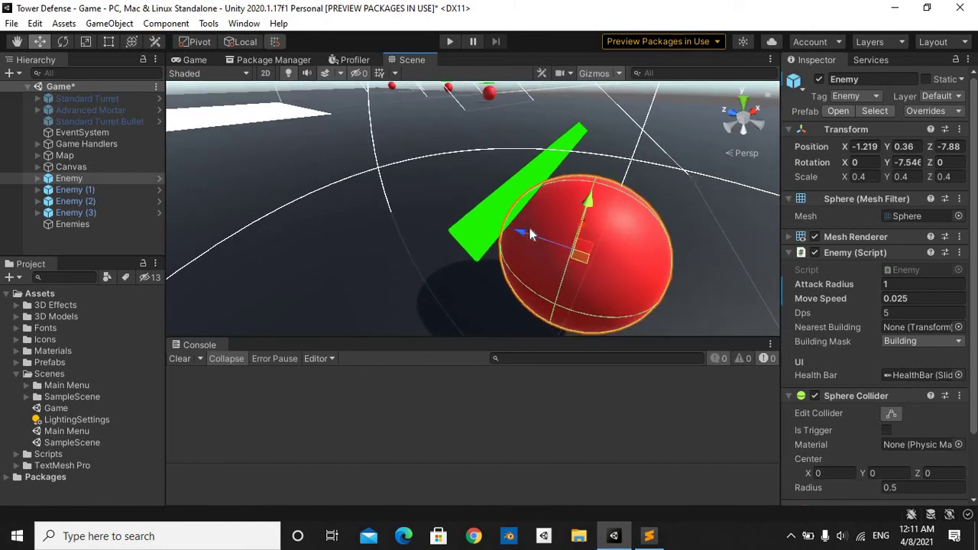
pyautogui.moveTo(533, 235); pyautogui.dragTo(550, 219, button='right')
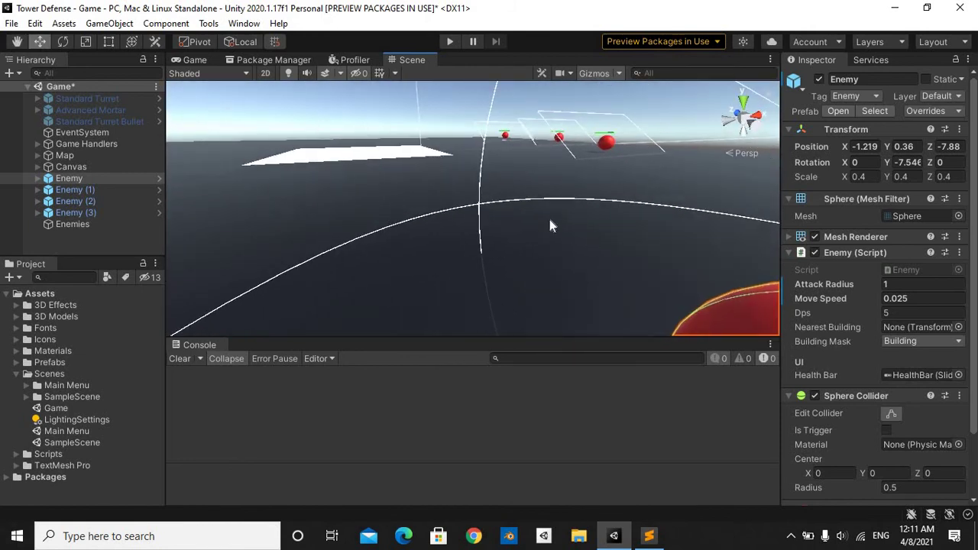
pyautogui.press('s')
pyautogui.moveTo(575, 262); pyautogui.dragTo(590, 282, button='right')
pyautogui.press('w')
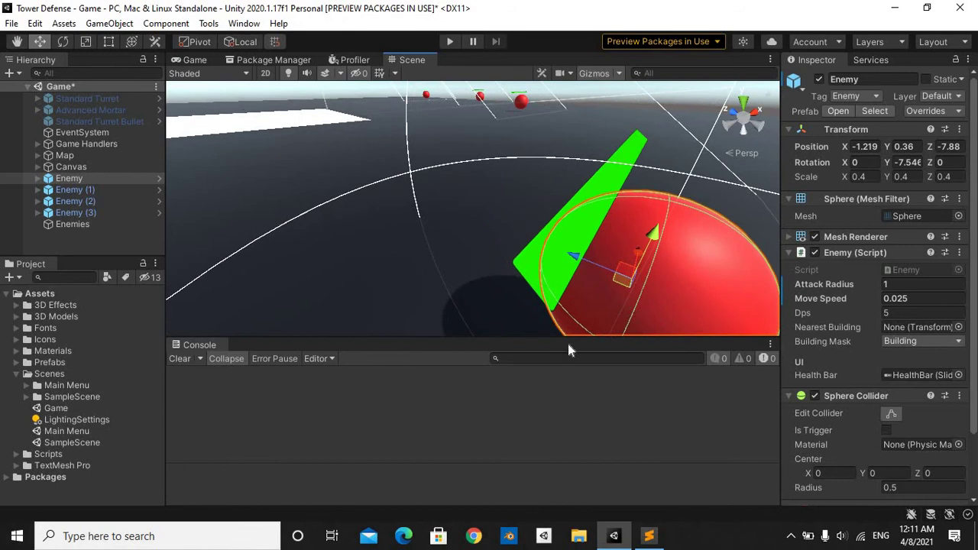
# Review the movement and attack methods of Enemy.cs in Sublime Text and highlight the transform.Translate line in MoveTowardsNearestBuilding
pyautogui.click(649, 536)
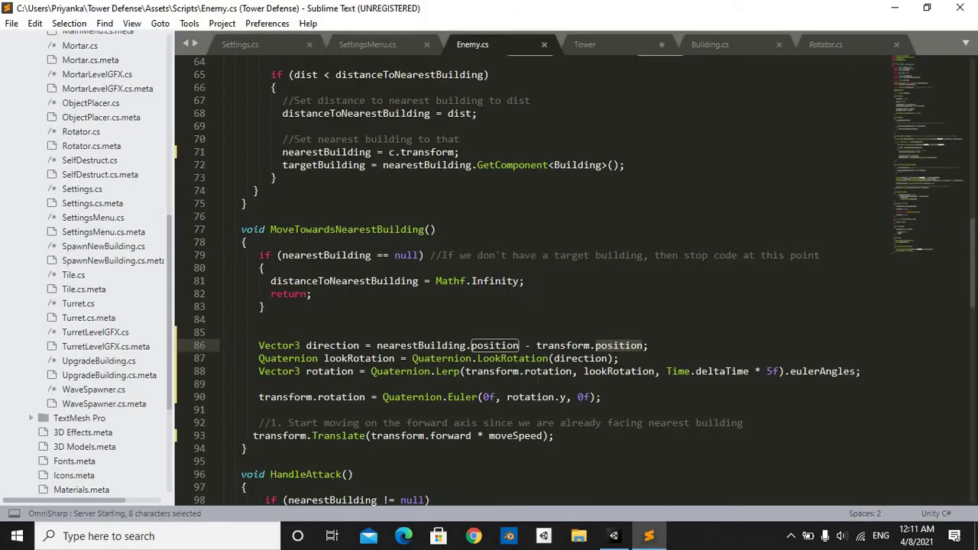
pyautogui.scroll(-5, 533, 367)
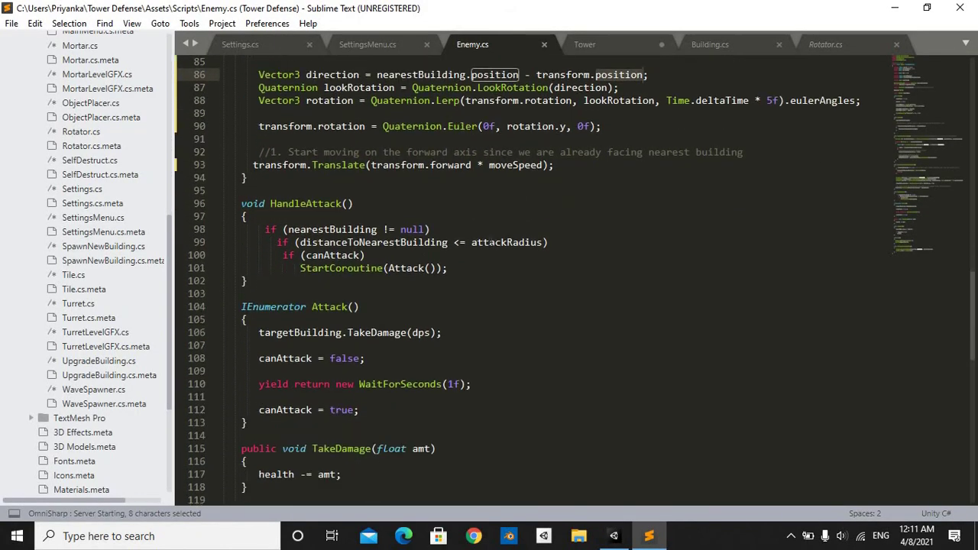
pyautogui.click(895, 8)
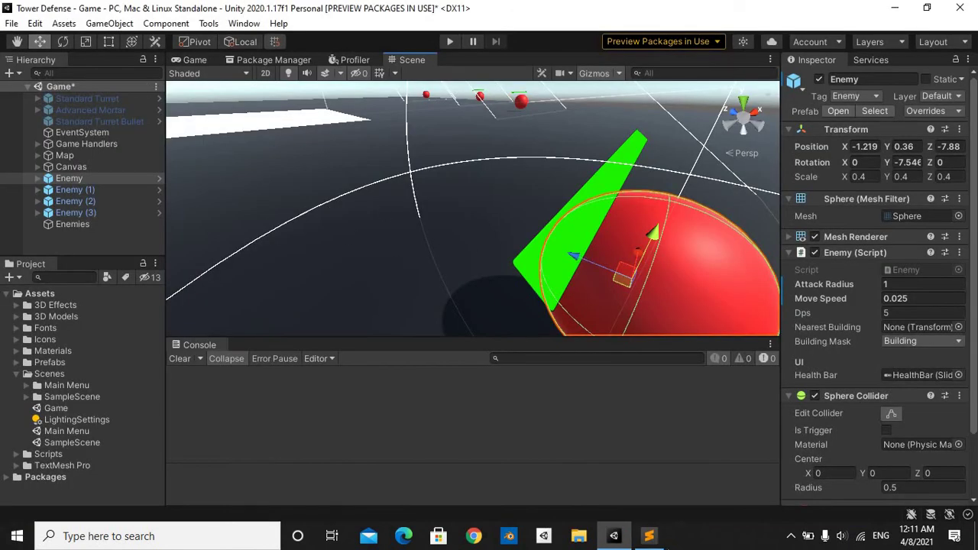
pyautogui.click(649, 536)
pyautogui.scroll(-7, 532, 275)
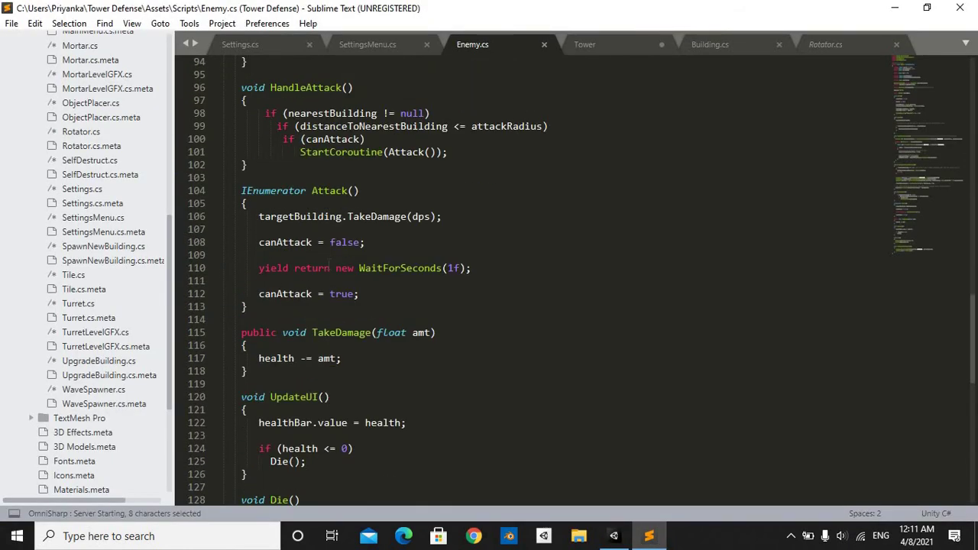
pyautogui.scroll(8, 533, 275)
pyautogui.scroll(7, 533, 275)
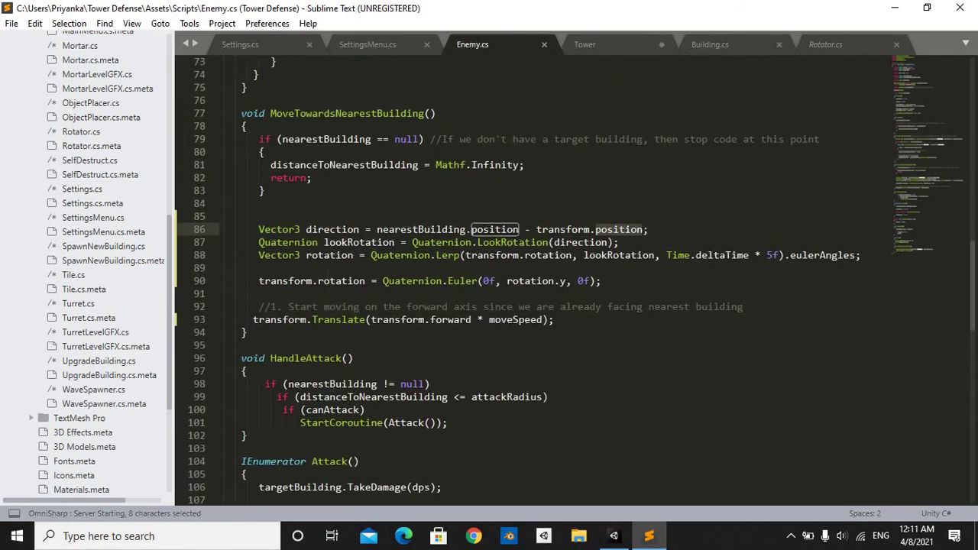
pyautogui.scroll(-4, 533, 276)
pyautogui.moveTo(246, 320); pyautogui.dragTo(555, 320)
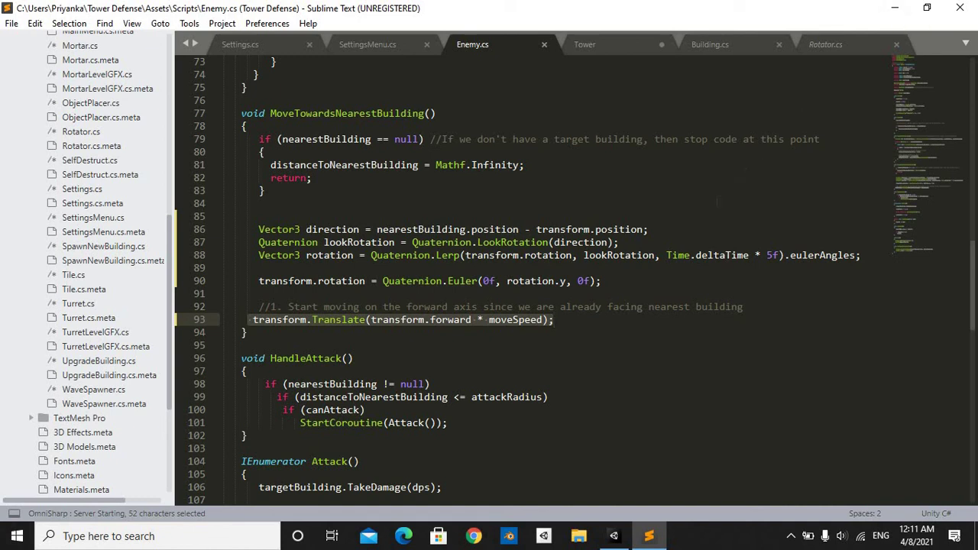
# Switch to the running game in Unity, buy a turret and place it on the white platform
pyautogui.click(876, 17)
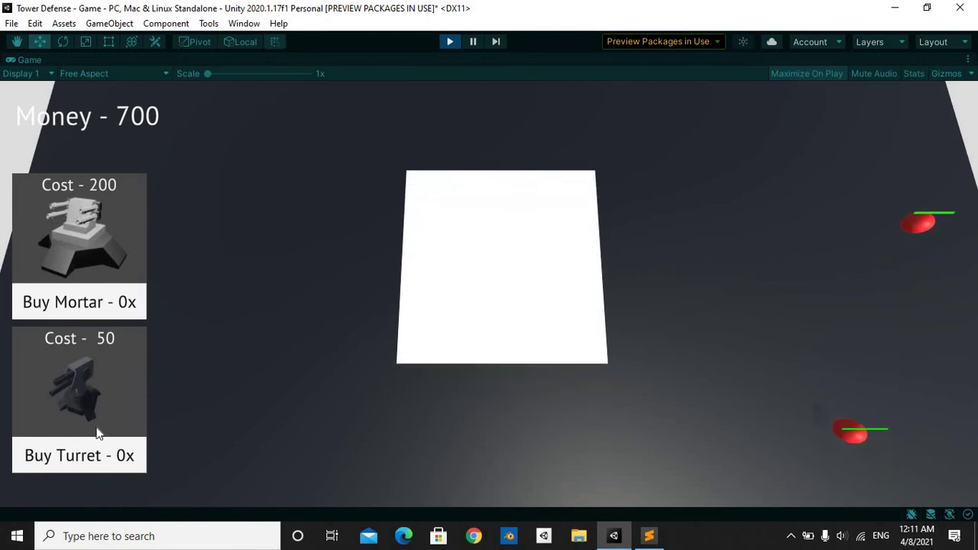
pyautogui.click(96, 457)
pyautogui.click(478, 288)
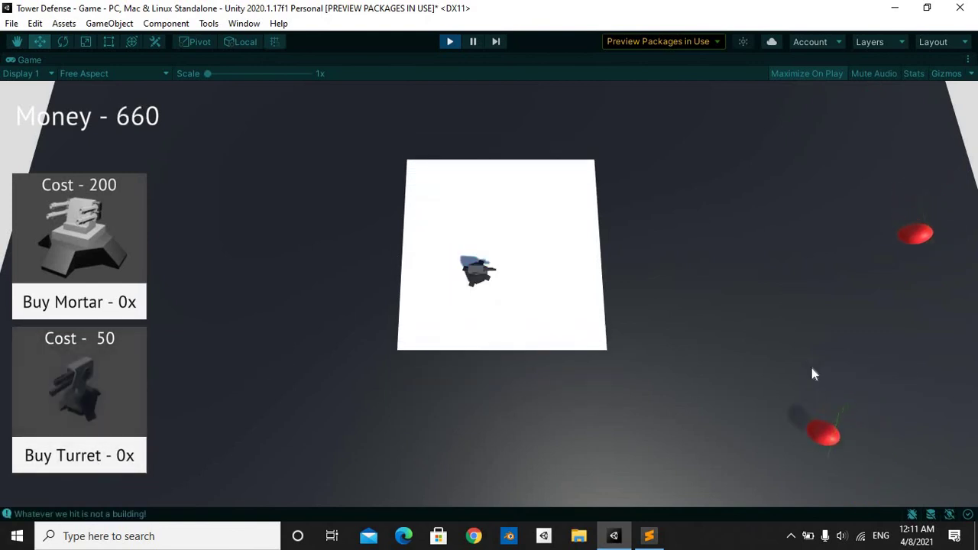
# Examine how the enemies turn and move towards the placed turret, following them with the game camera
pyautogui.press('s')
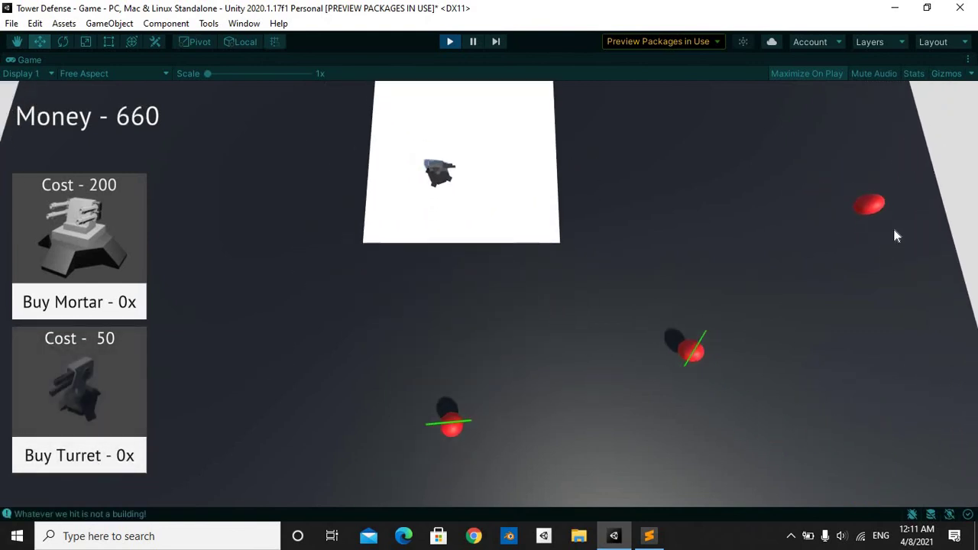
pyautogui.press('w')
pyautogui.press('d')
pyautogui.scroll(3, 840, 281)
pyautogui.scroll(-2, 840, 281)
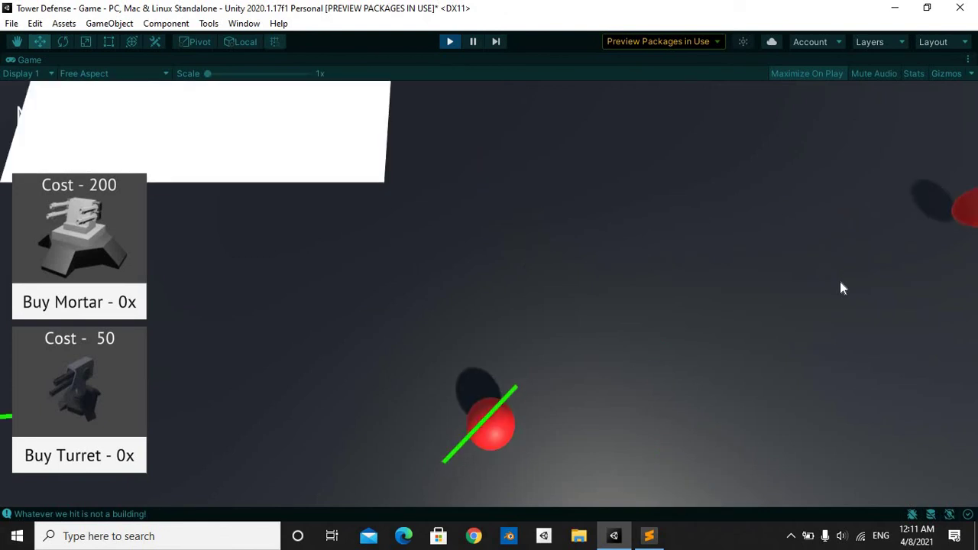
pyautogui.scroll(-2, 840, 281)
pyautogui.press('a')
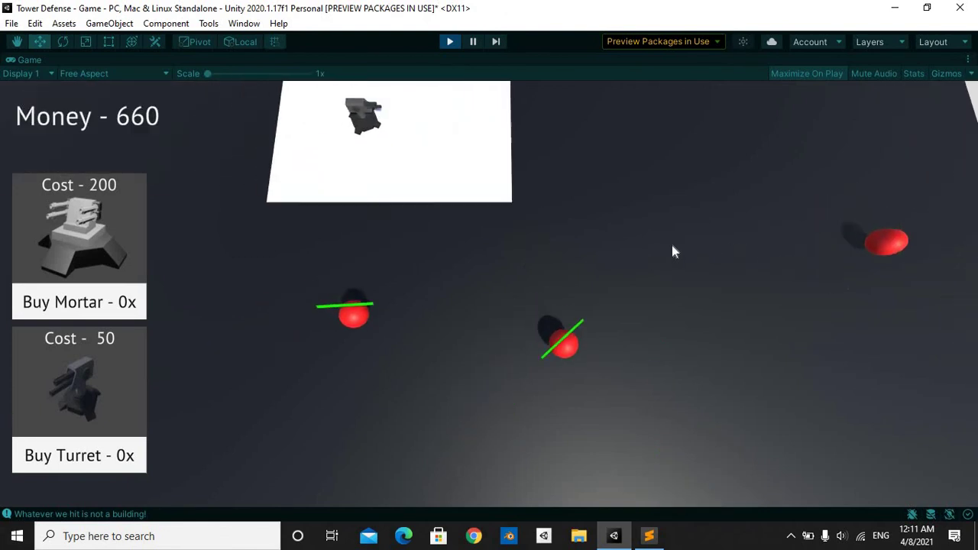
pyautogui.press('w')
pyautogui.press('a')
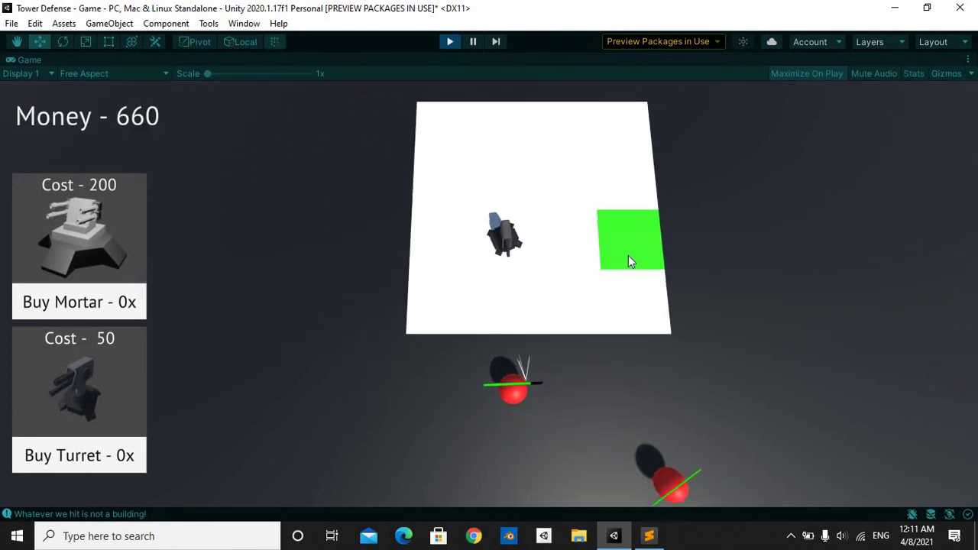
pyautogui.press('w')
pyautogui.press('d')
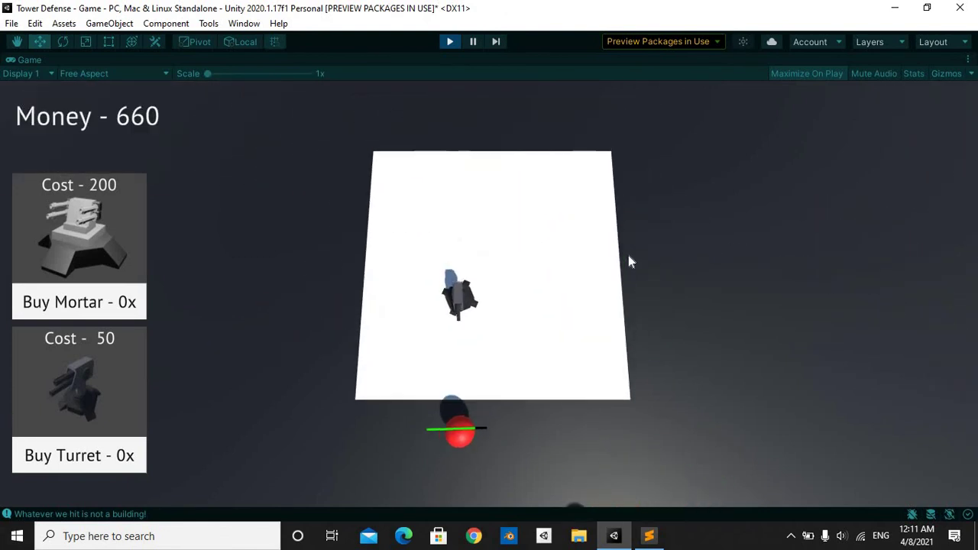
# Inspect at close range how the turret aims and fires at the enemies reaching the platform edge
pyautogui.scroll(3, 628, 256)
pyautogui.press('s')
pyautogui.press('a')
pyautogui.press('d')
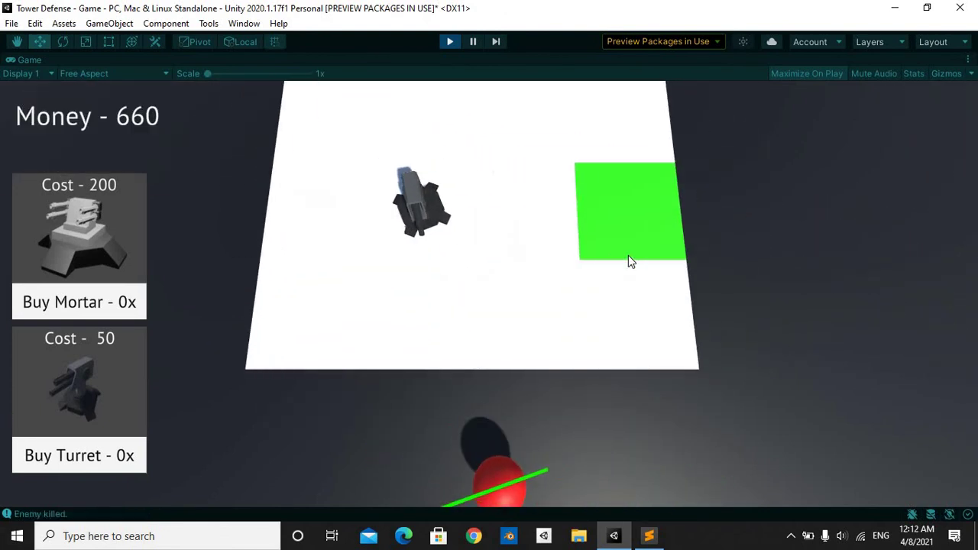
pyautogui.press('w')
pyautogui.press('s')
pyautogui.press('a')
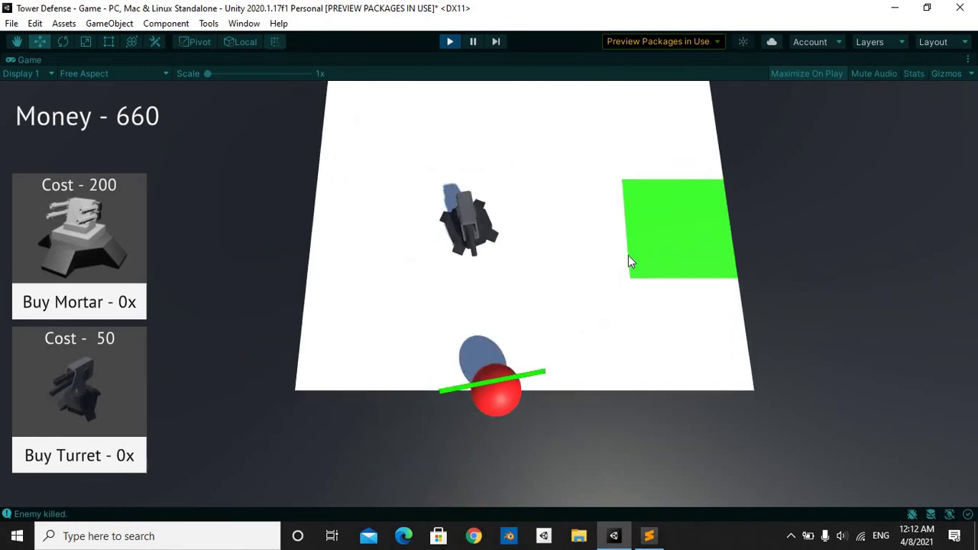
pyautogui.press('s')
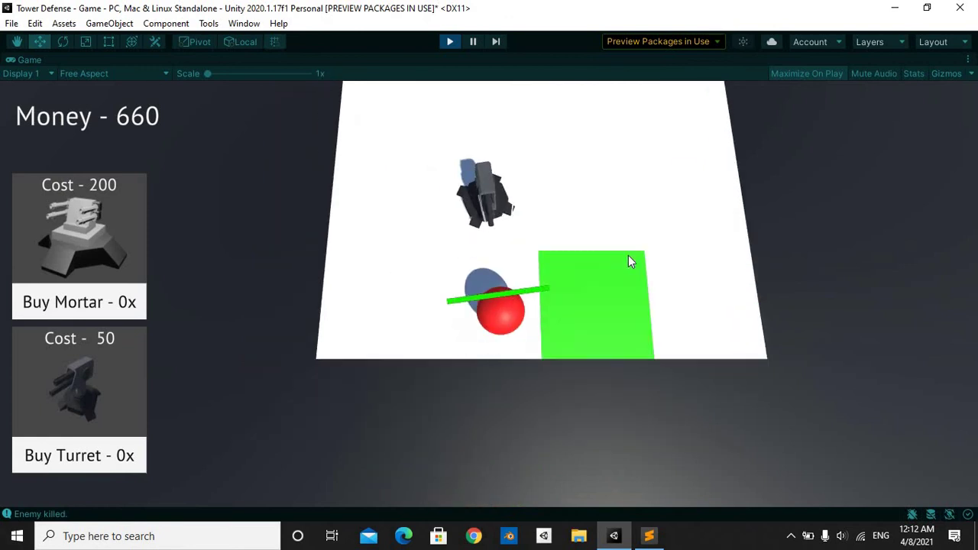
pyautogui.press('w')
pyautogui.press('d')
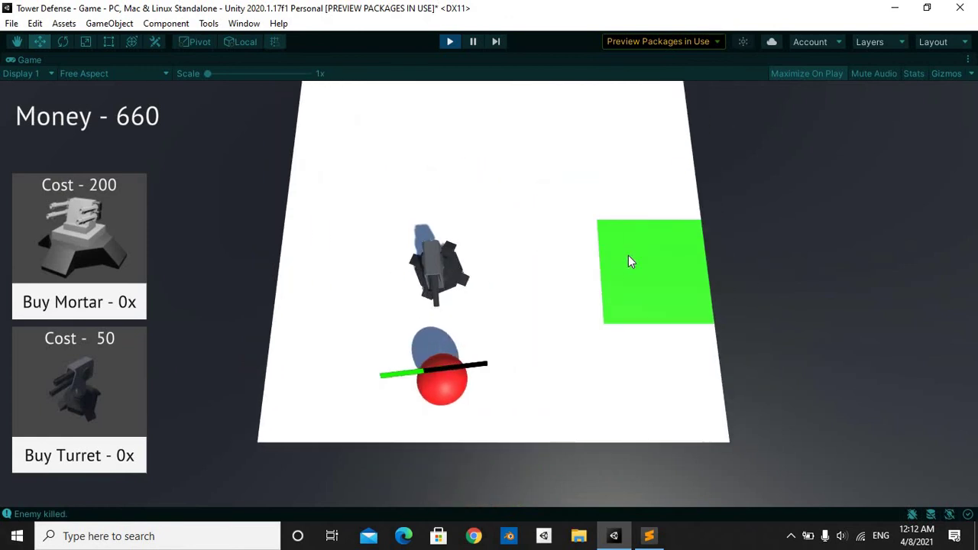
# Follow the next enemy's approach from a wider camera view and check how the turret tracks and damages it
pyautogui.press('s')
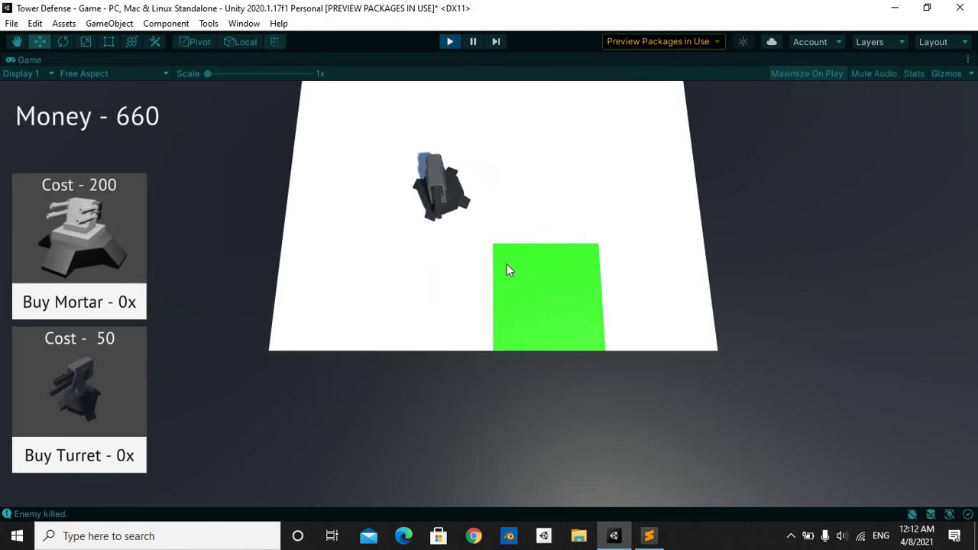
pyautogui.press('s')
pyautogui.press('a')
pyautogui.press('w')
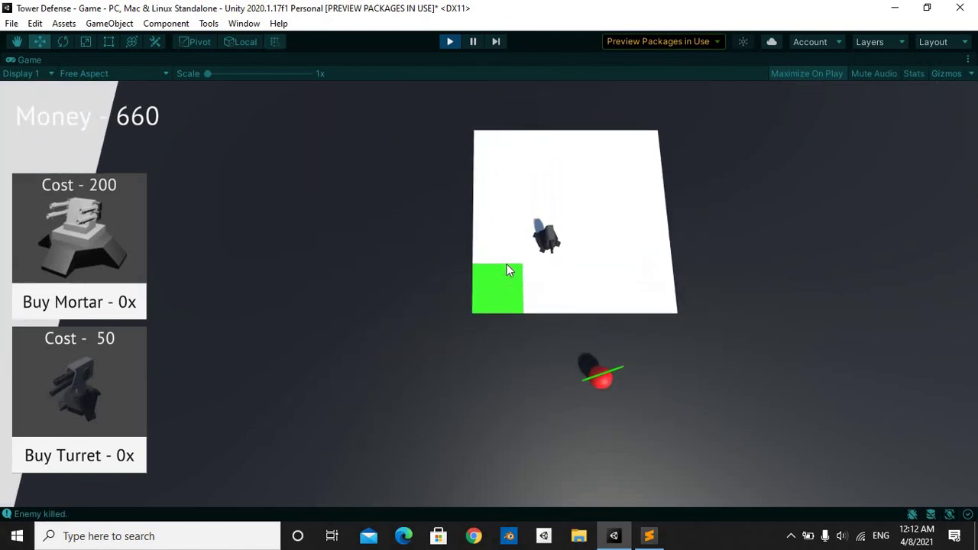
pyautogui.press('w')
pyautogui.press('d')
pyautogui.press('a')
pyautogui.press('s')
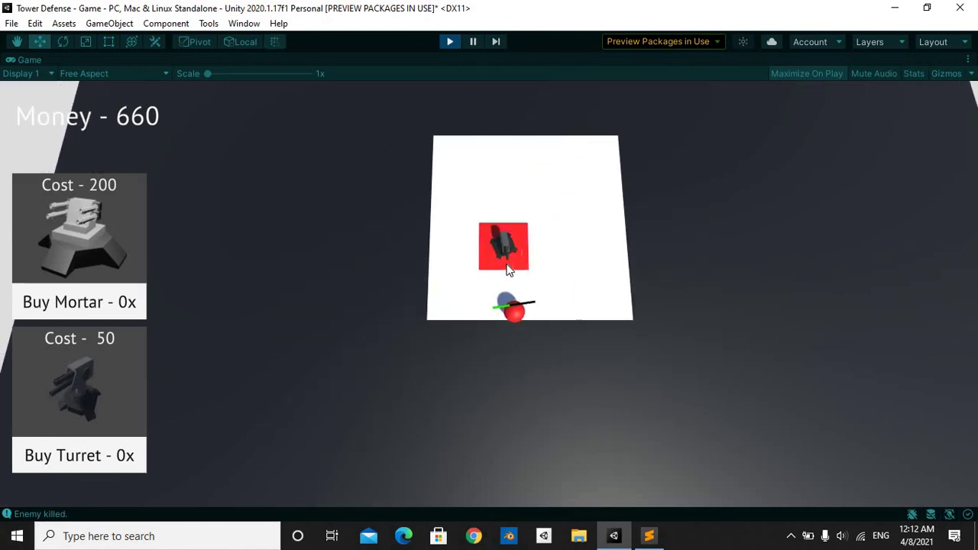
pyautogui.press('w')
pyautogui.press('d')
pyautogui.scroll(3, 507, 267)
pyautogui.scroll(-3, 507, 267)
pyautogui.press('s')
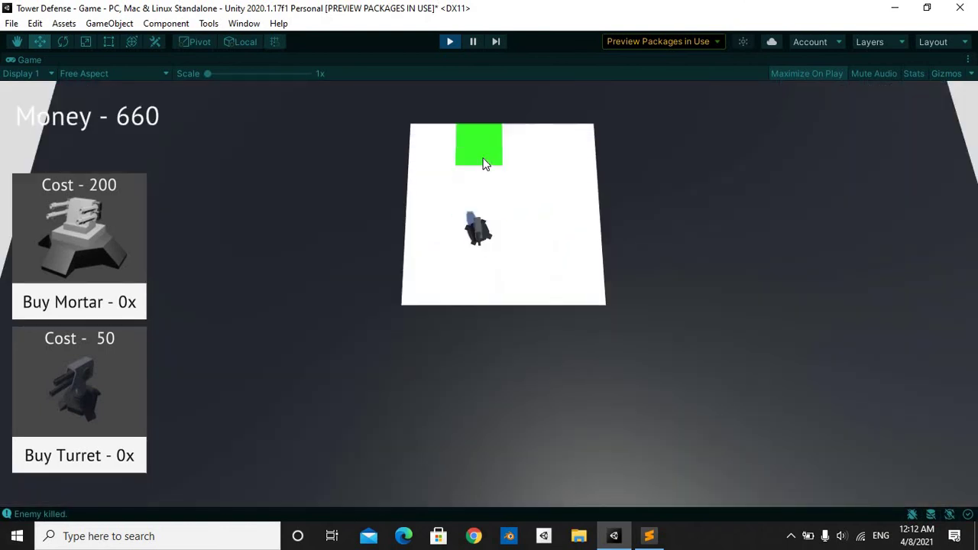
# Stop the play test and get an overview of the map, platform and four enemies in the Scene view
pyautogui.press('s')
pyautogui.click(451, 44)
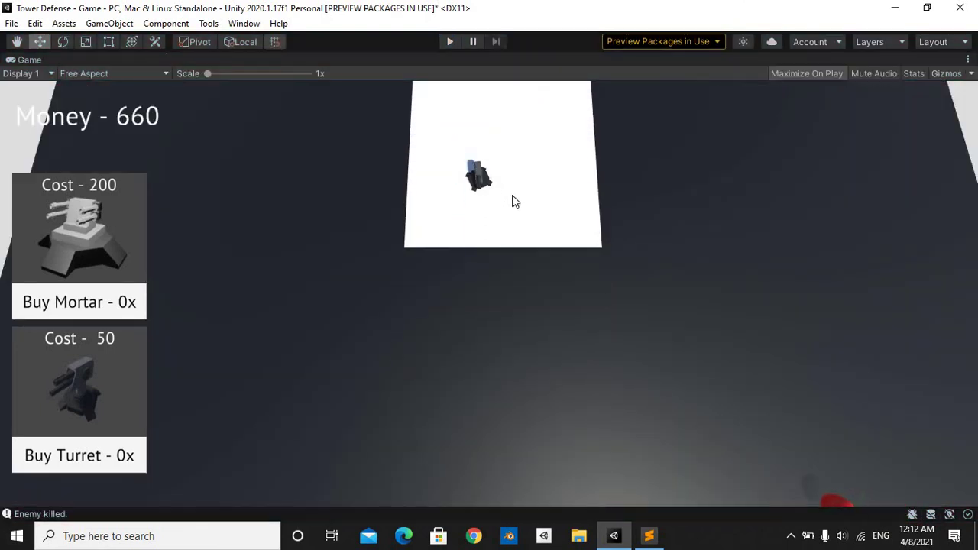
pyautogui.press('s')
pyautogui.moveTo(523, 212); pyautogui.dragTo(533, 184, button='right')
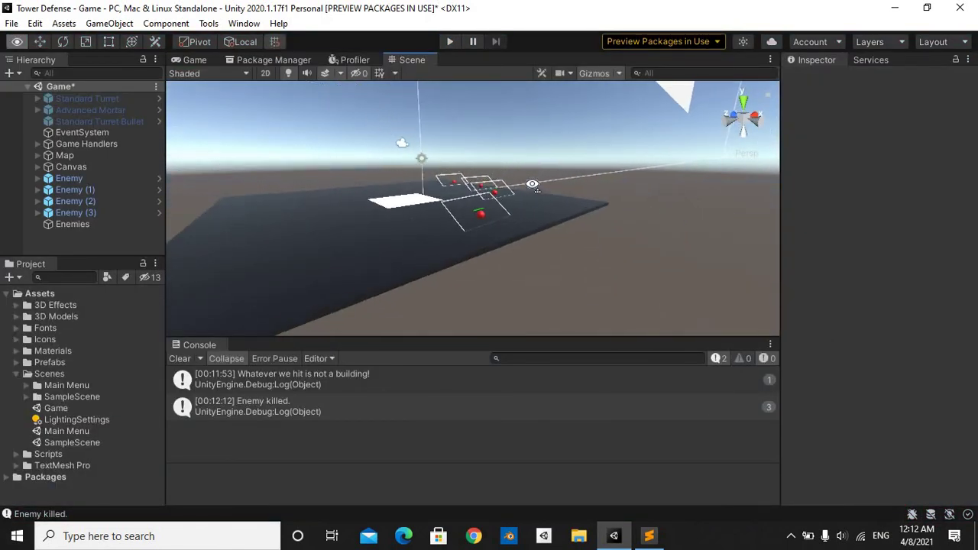
pyautogui.keyDown('alt'); pyautogui.moveTo(533, 184); pyautogui.dragTo(500, 221); pyautogui.keyUp('alt')
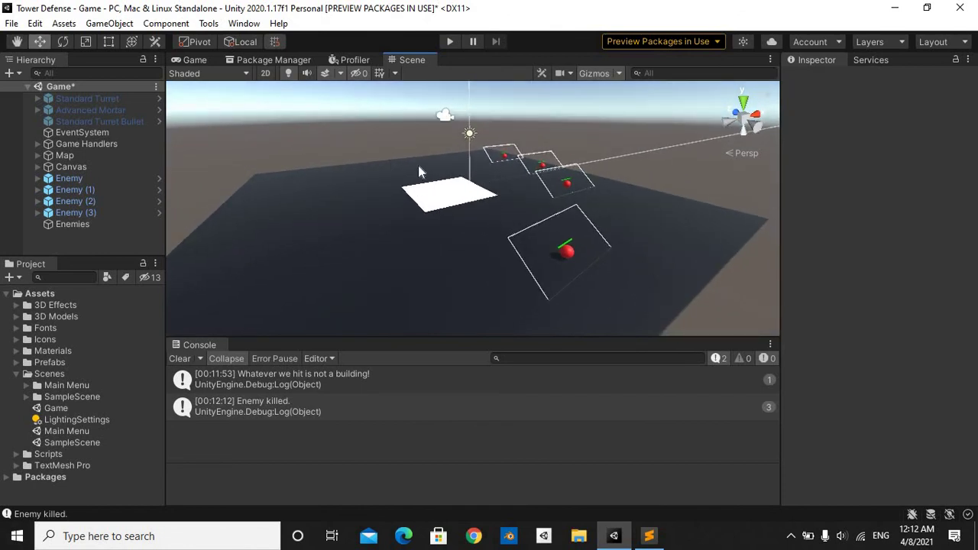
pyautogui.click(793, 537)
pyautogui.click(790, 509)
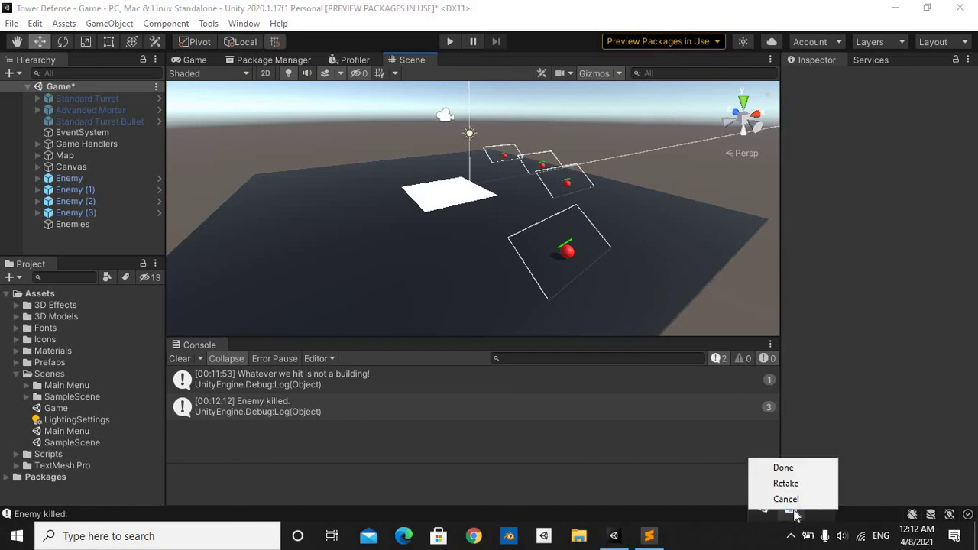